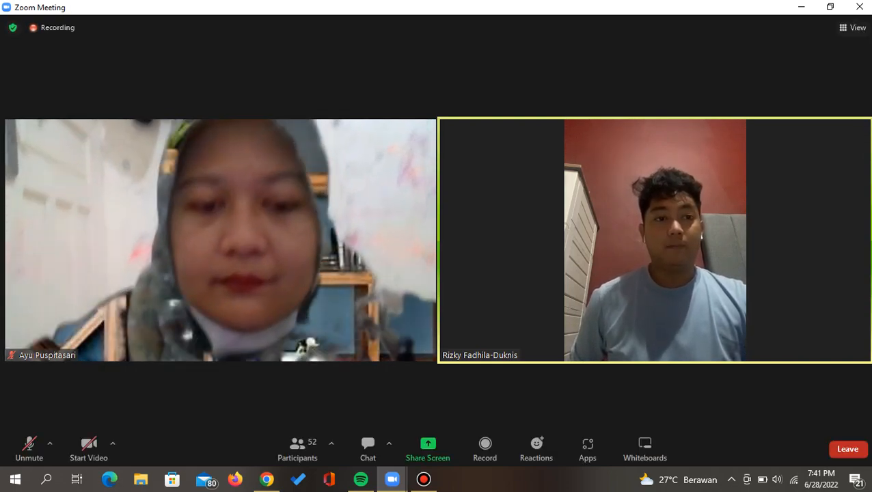
- Minimize Zoom and bring the Deakin University Google Sheet to the front
left_click(801, 7)
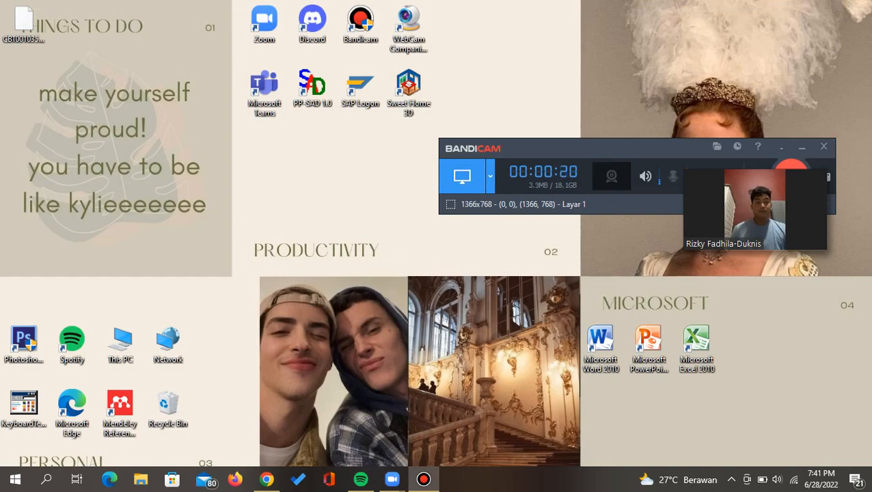
left_click(266, 480)
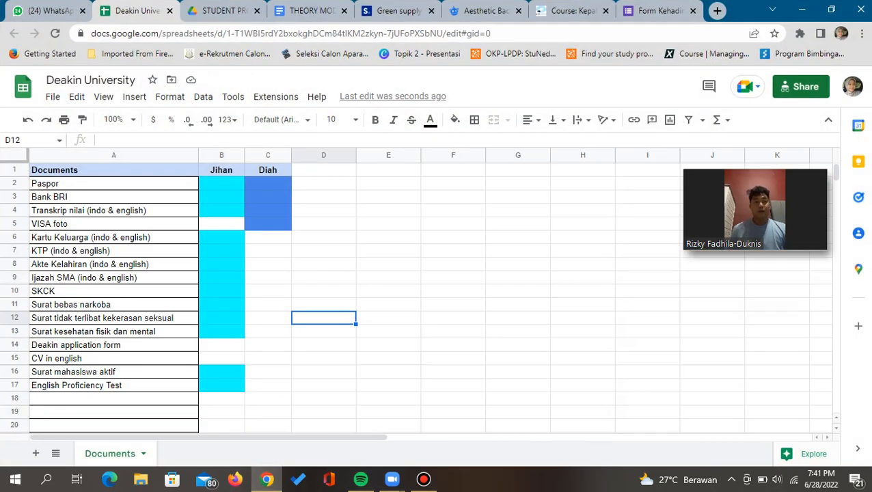
- Enter 'Sertifikat Vaksin + Booster' in cell A18, then minimize Chrome and restore the Zoom meeting
left_click(113, 399)
type("S")
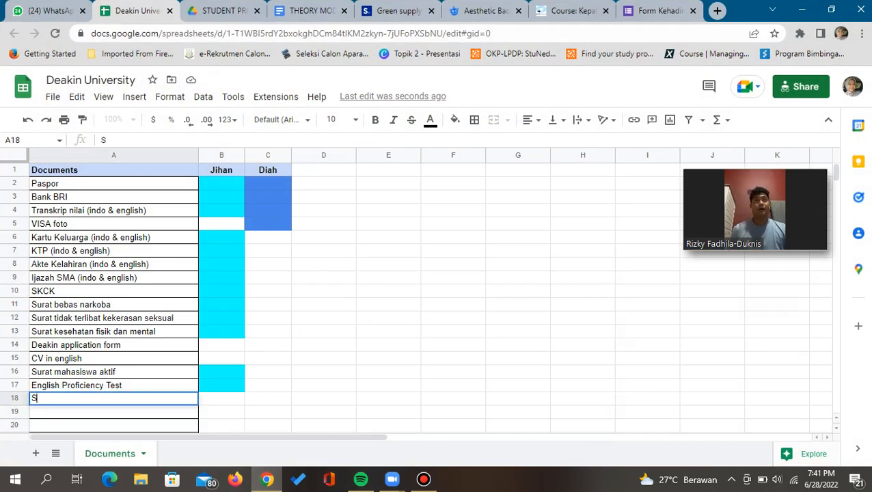
type("ertifikat ")
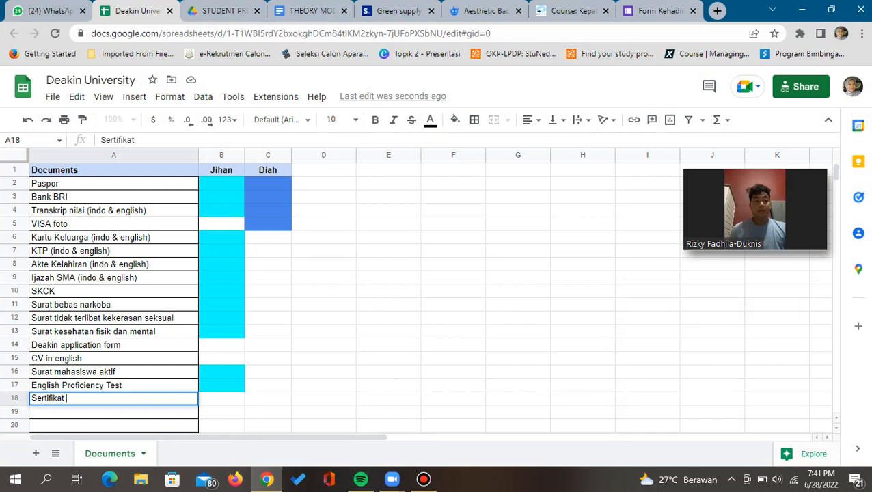
type("Vak")
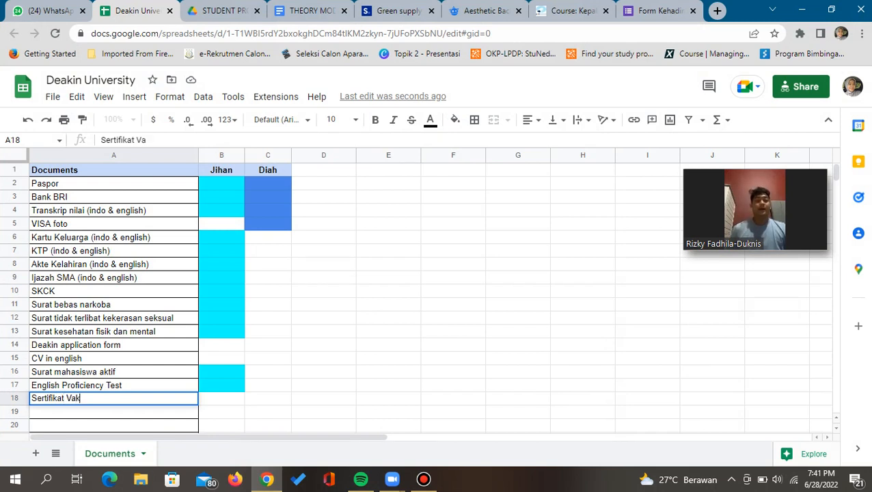
type("sin")
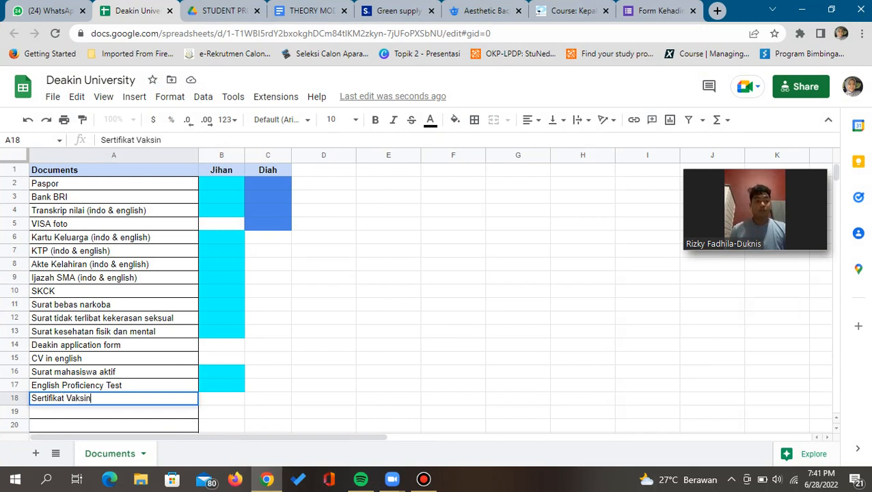
left_click(221, 412)
double_click(114, 399)
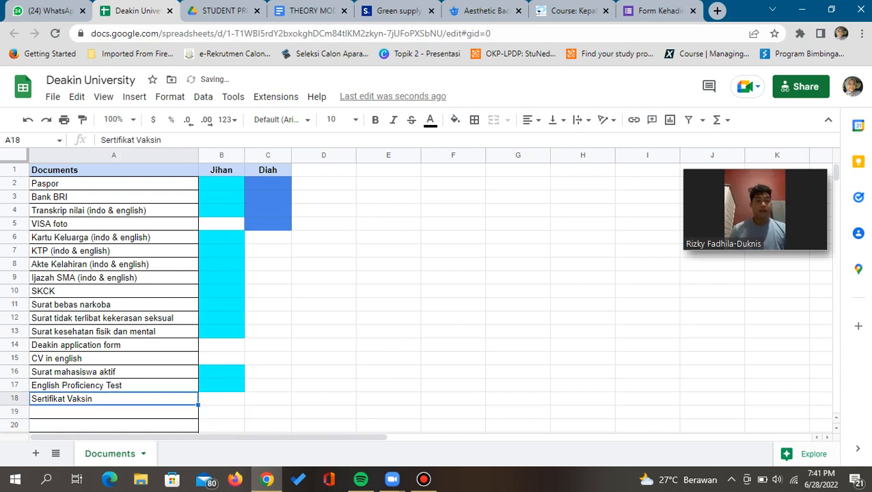
type("+")
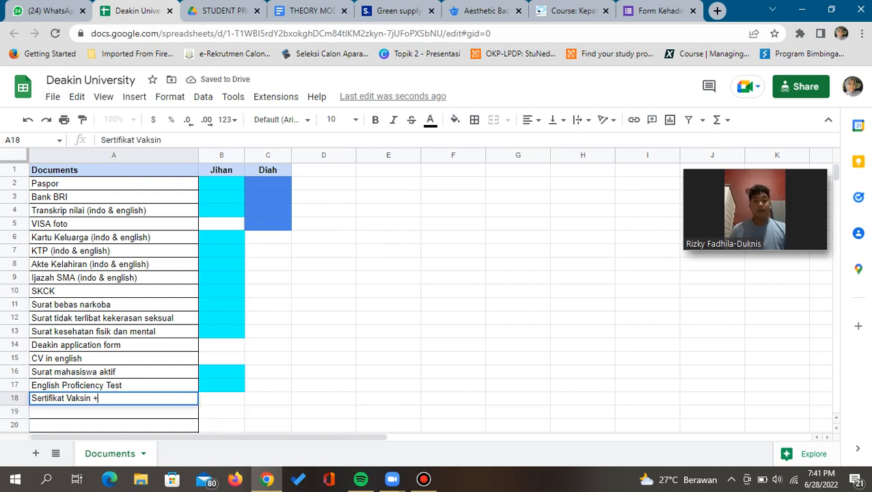
type(" Booster")
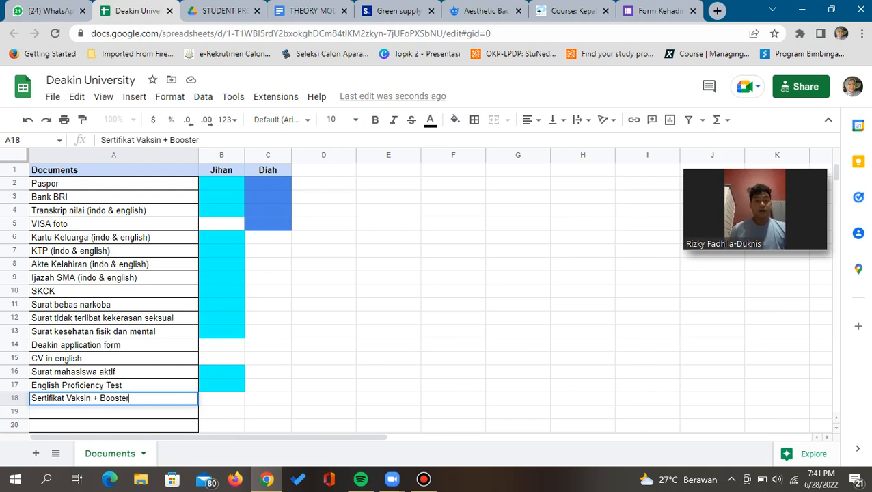
left_click(222, 426)
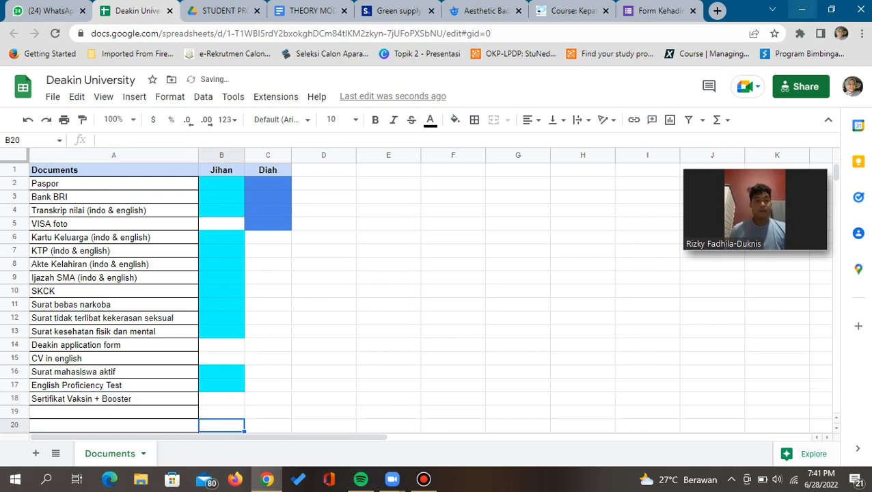
left_click(802, 9)
left_click(811, 236)
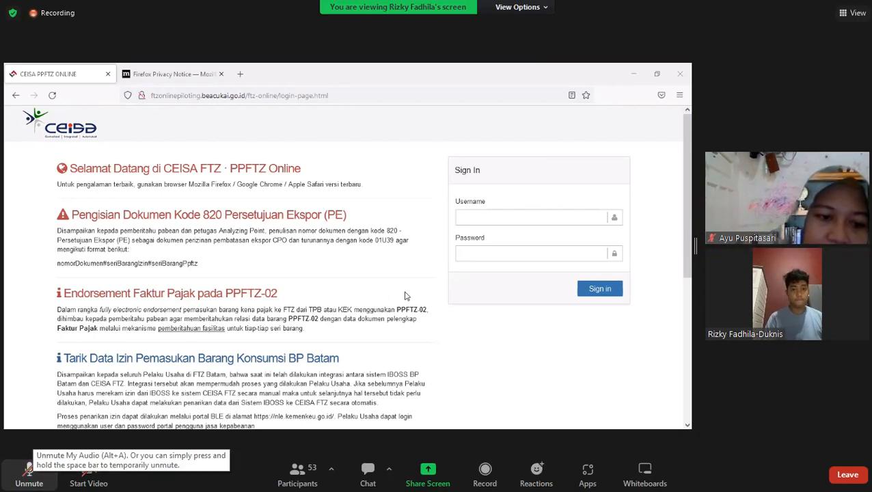
- Leave Zoom full screen, lower the volume, and briefly check the Bandicam recording
key("Escape")
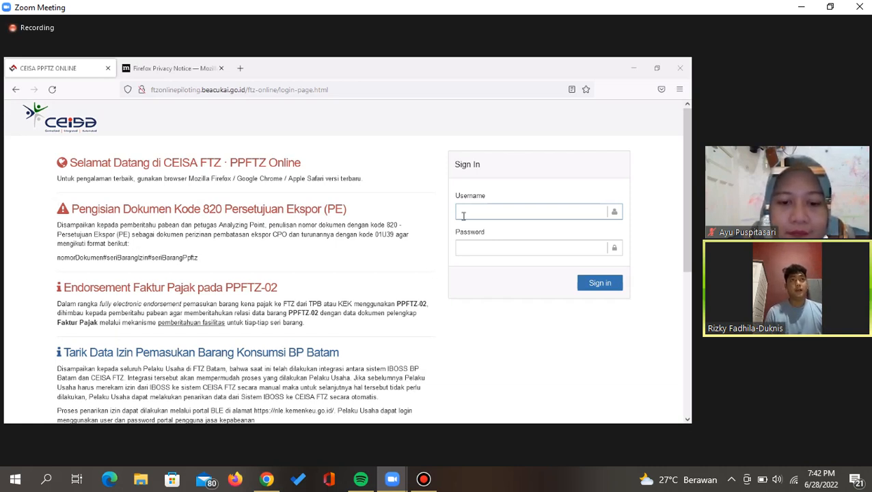
key("XF86AudioLowerVolume")
key("XF86AudioLowerVolume")
key("XF86AudioLowerVolume")
key("XF86AudioLowerVolume")
key("XF86AudioLowerVolume")
key("XF86AudioLowerVolume")
key("XF86AudioLowerVolume")
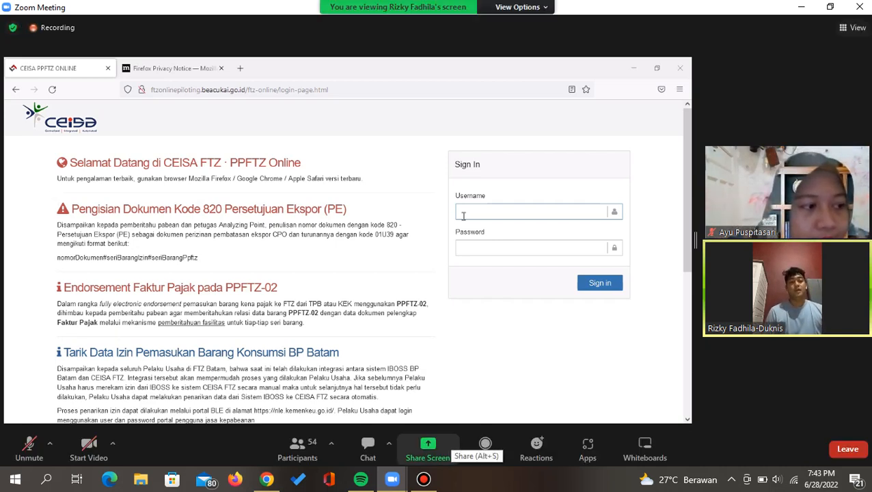
left_click(424, 479)
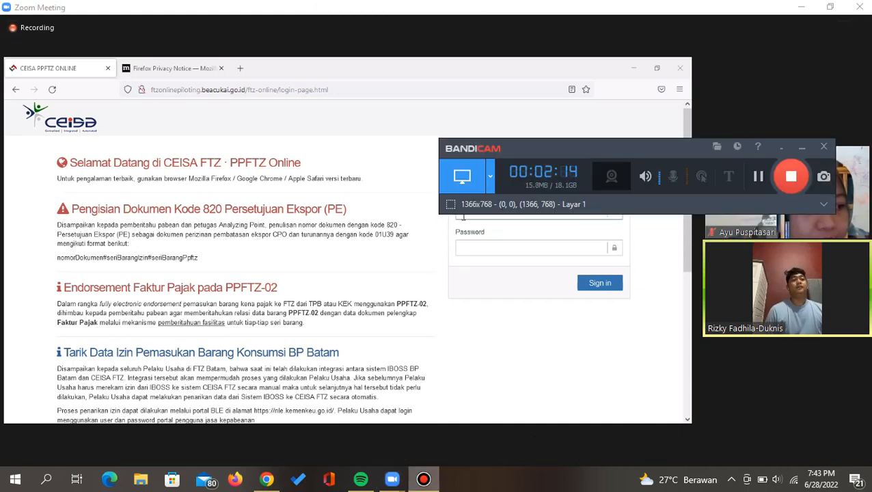
left_click(424, 479)
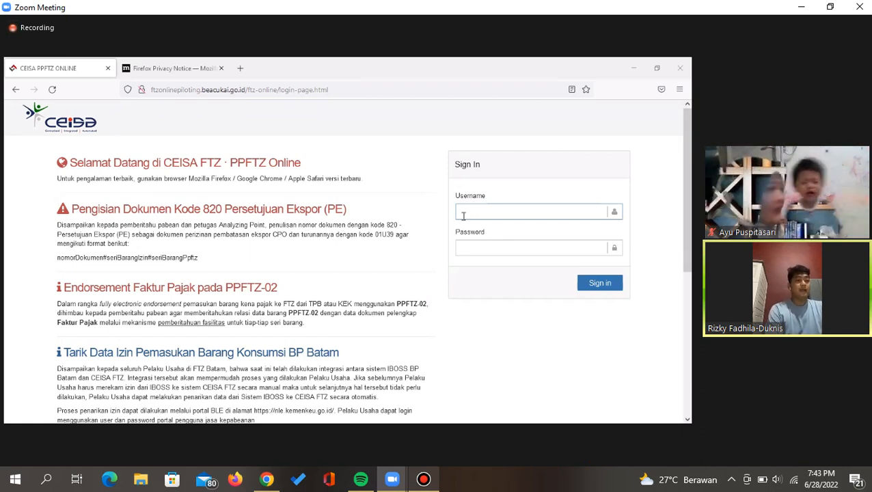
- Load customer.beacukai.go.id in a new Firefox tab
left_click(243, 77)
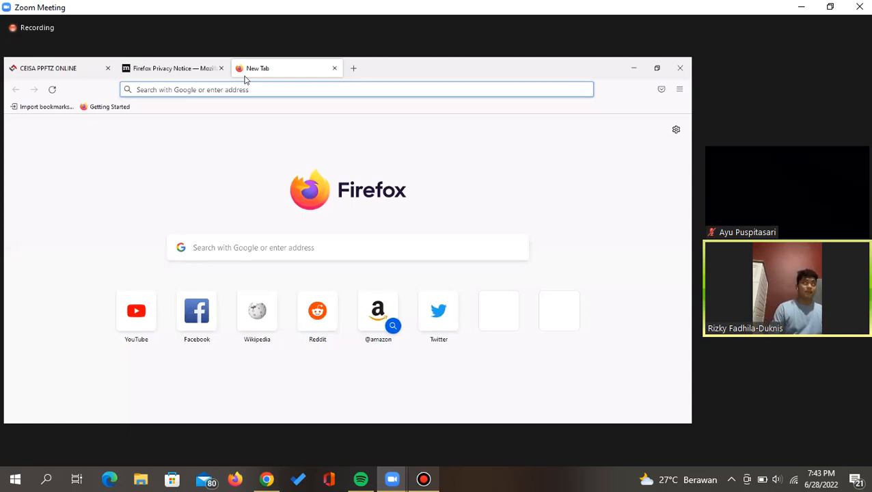
type("customer")
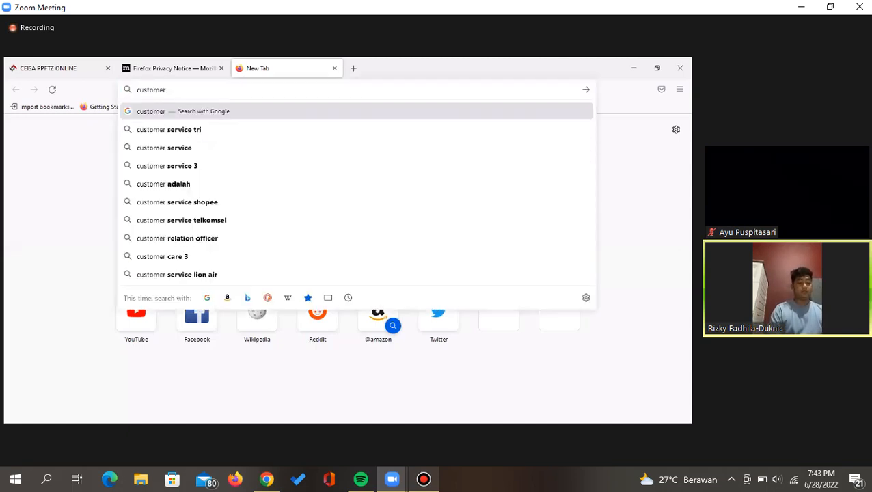
type(".beacukai.go.id")
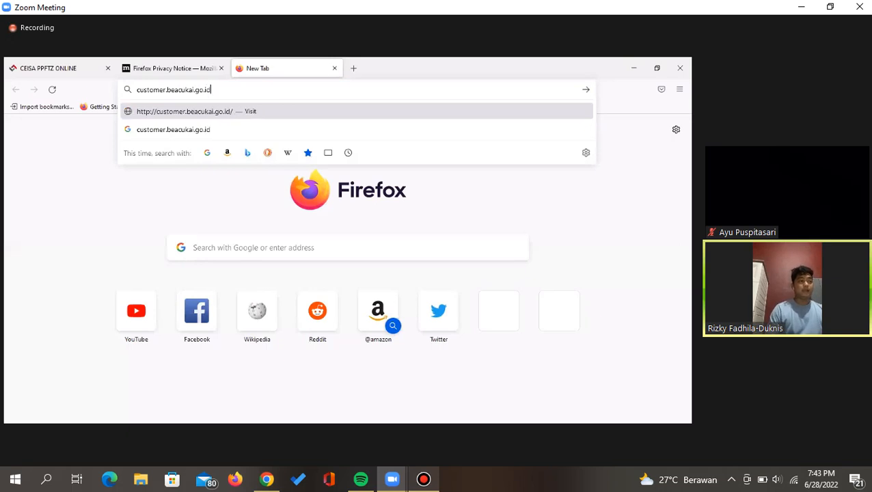
key("Return")
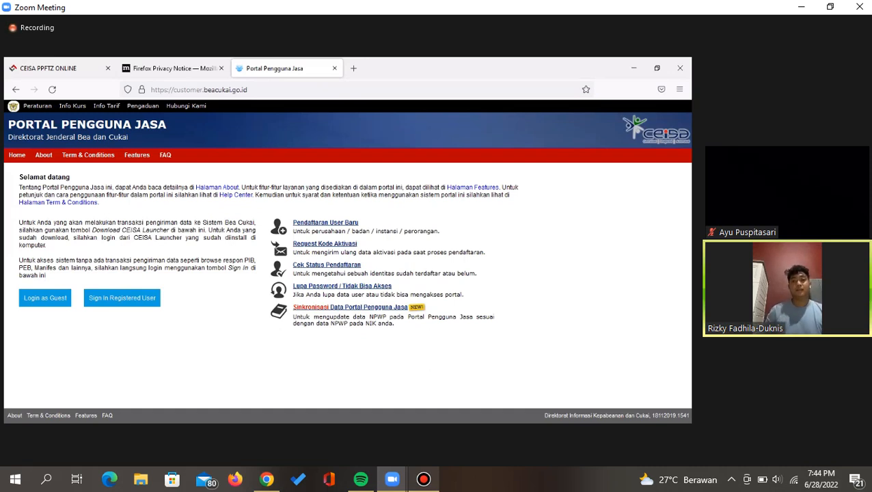
- Switch back to the CEISA PPFTZ ONLINE tab
left_click(29, 63)
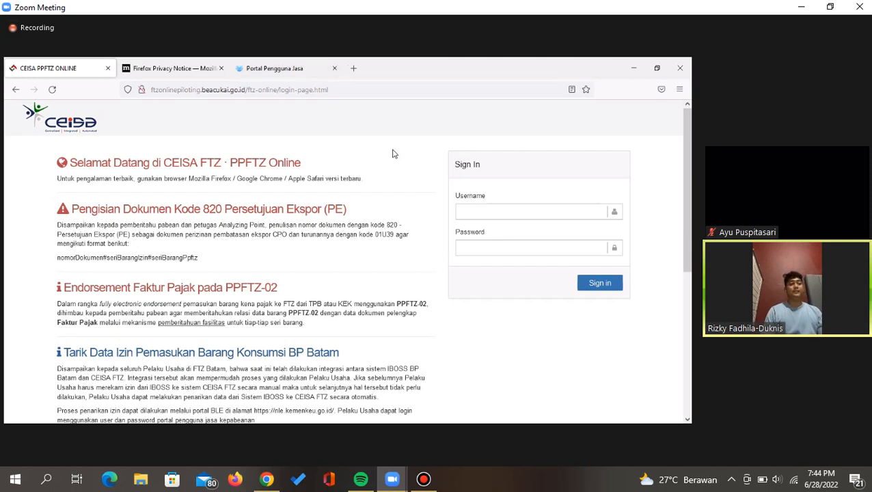
- Sign in with the demo username and password, declining Firefox's offer to save the login
left_click(487, 209)
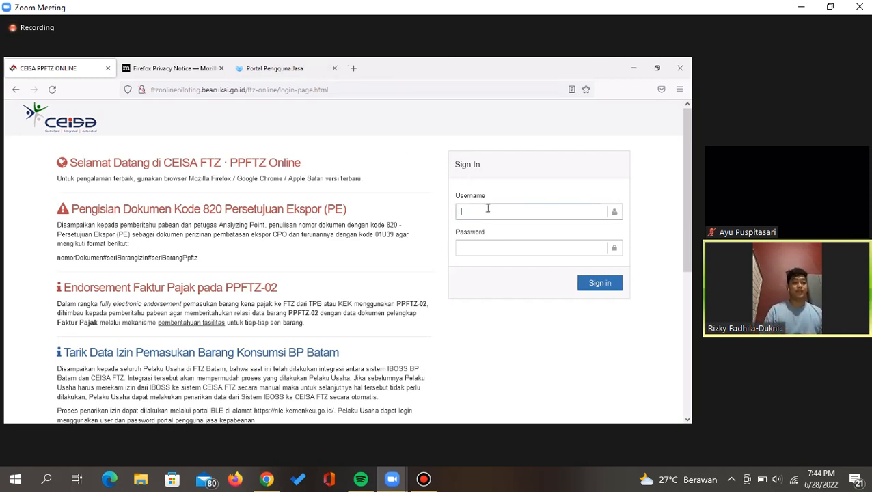
left_click(488, 208)
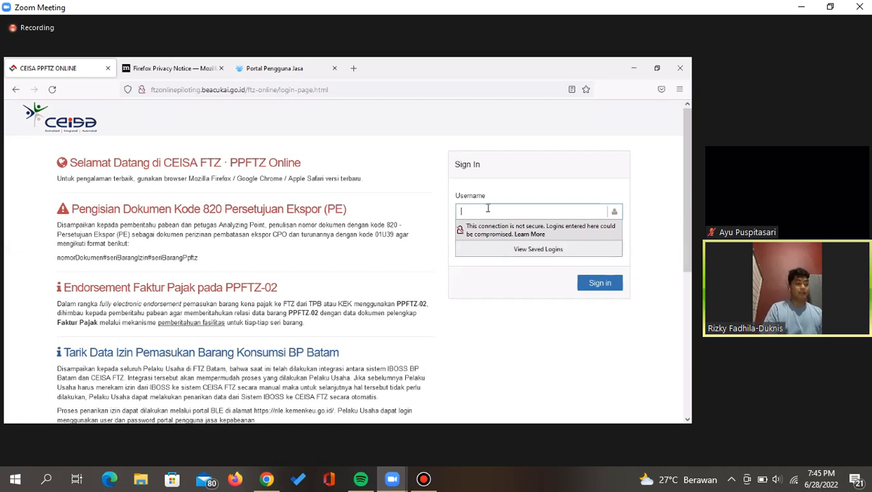
type("userdemo")
key("Tab")
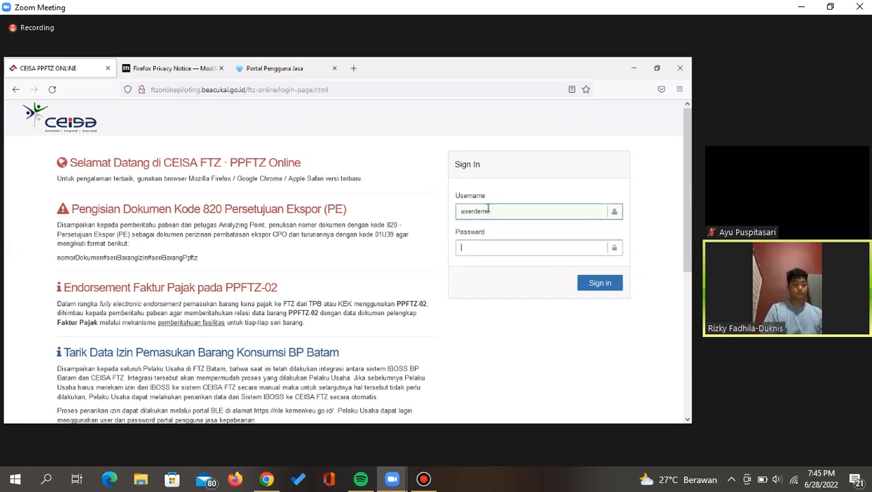
type("•••••••")
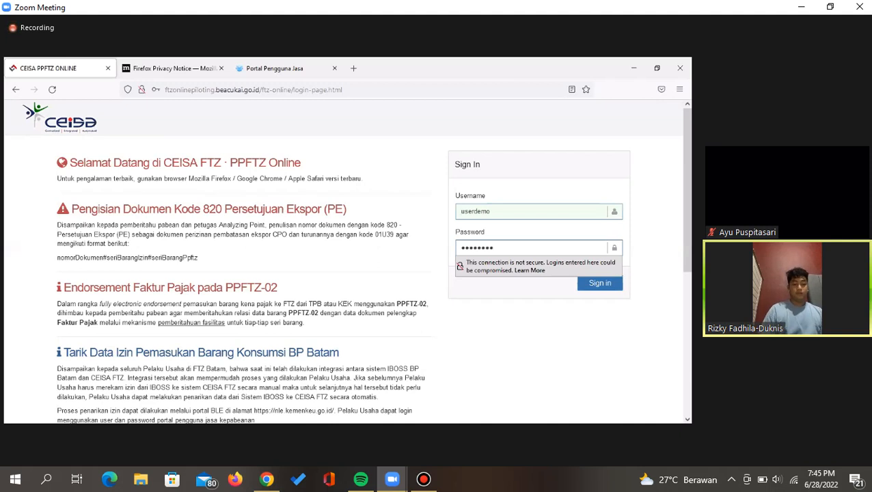
key("Return")
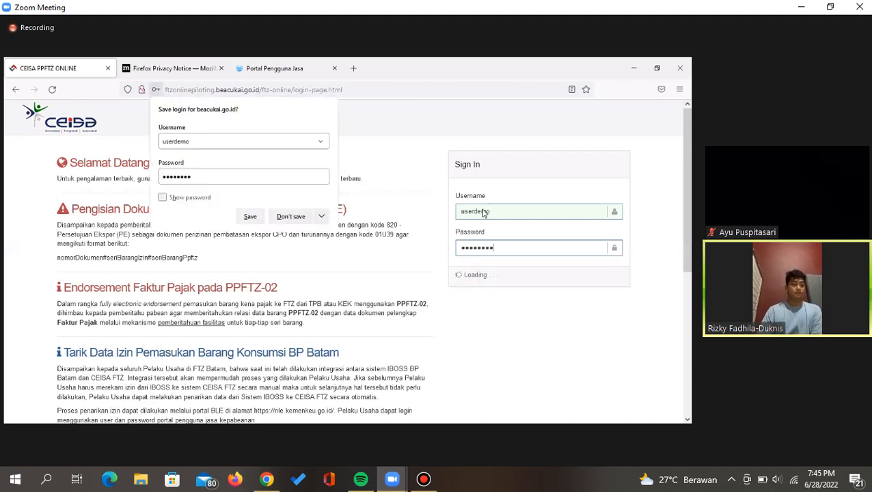
left_click(290, 216)
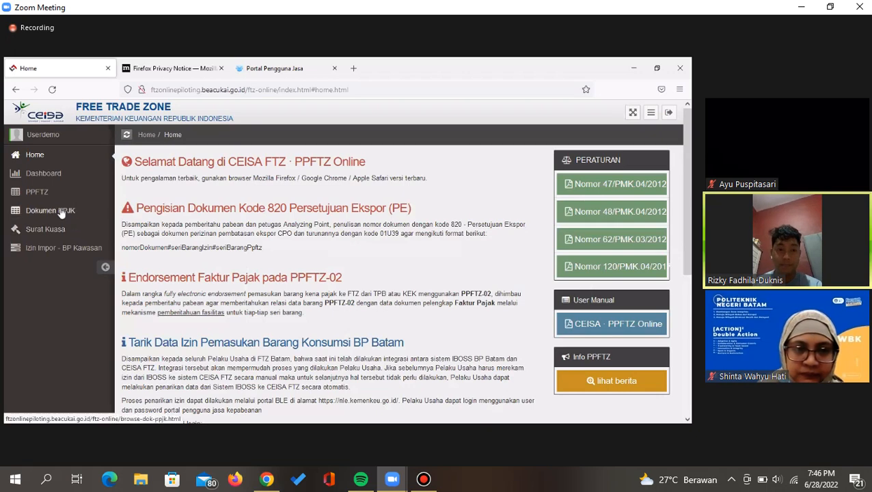
- Open the Dashboard from the sidebar, then open the Zoom meeting chat
left_click(32, 179)
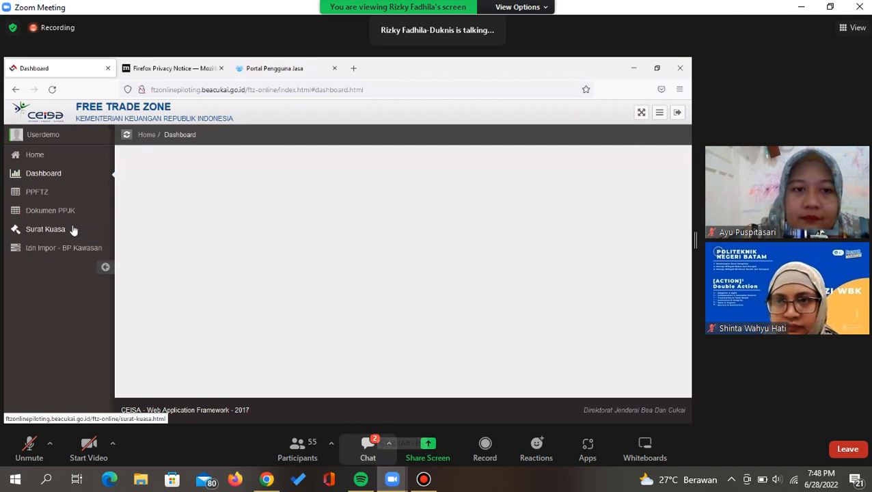
left_click(367, 446)
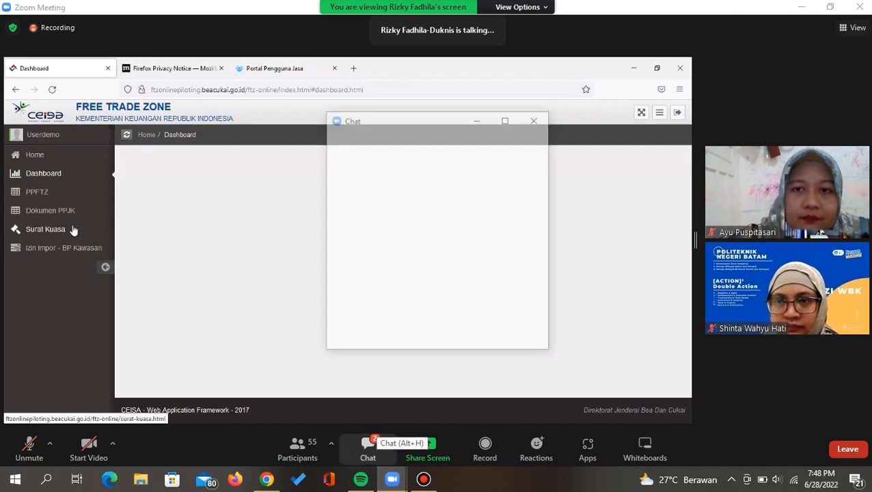
- Close the chat, visit the PPFTZ page, then open Dokumen PPJK from the expanded sidebar
left_click(47, 194)
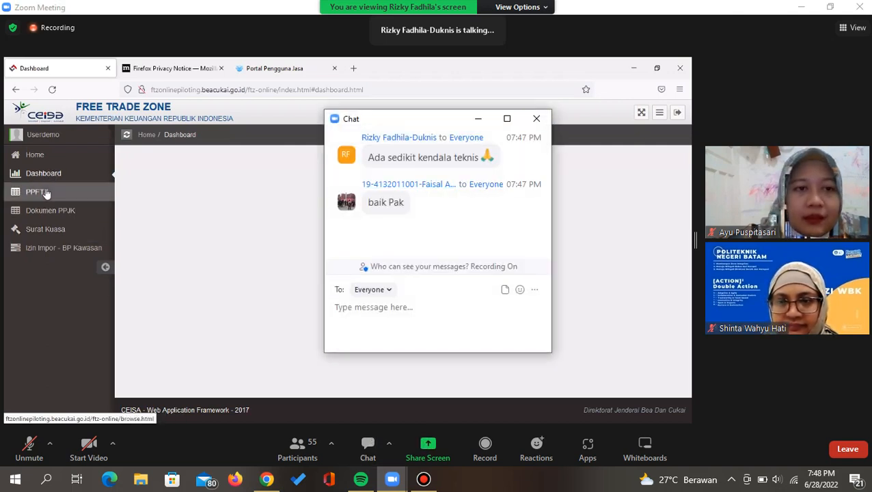
left_click(537, 119)
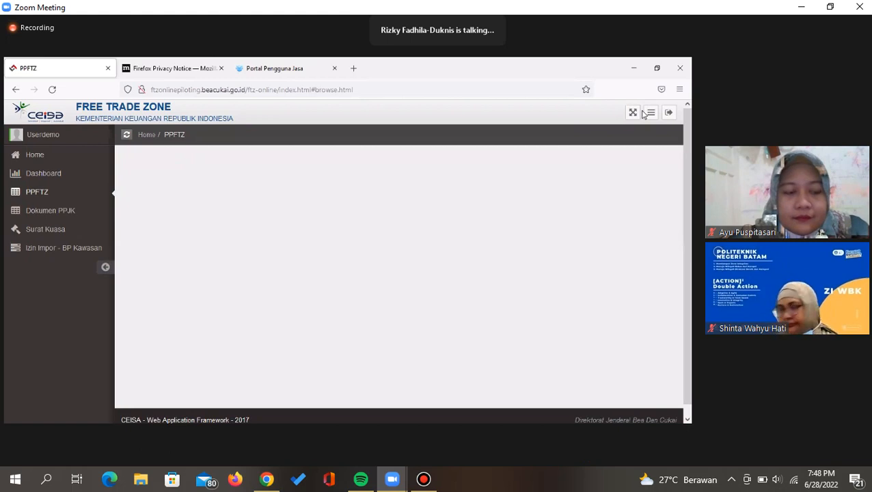
left_click(43, 194)
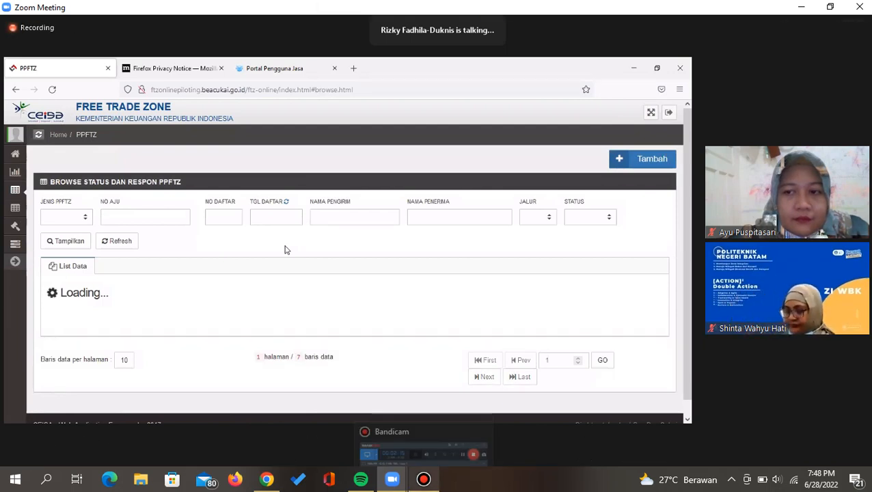
left_click(424, 479)
left_click(424, 479)
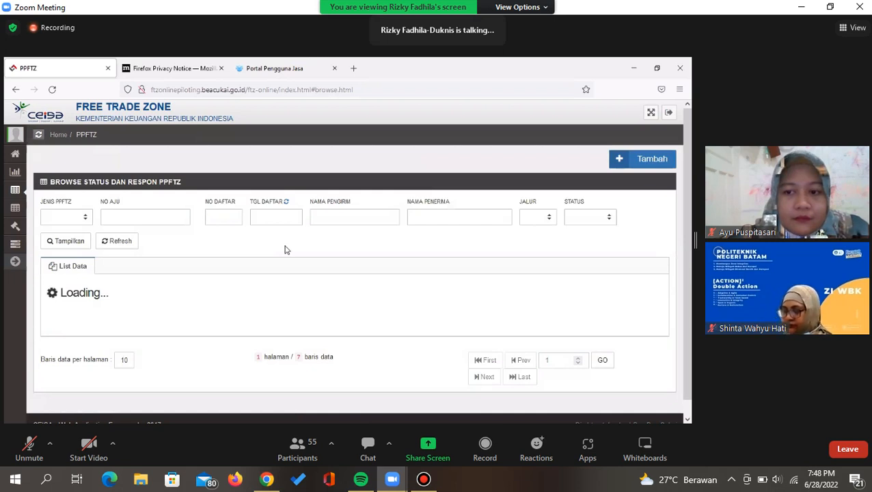
left_click(424, 480)
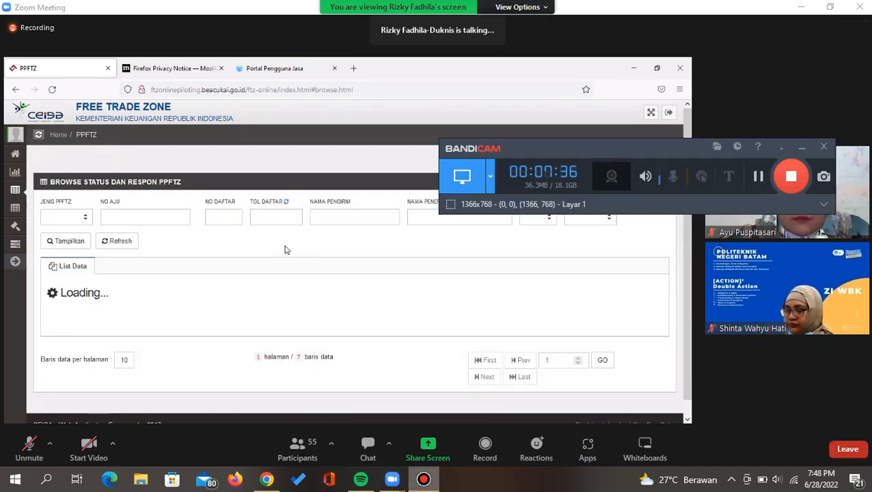
left_click(802, 147)
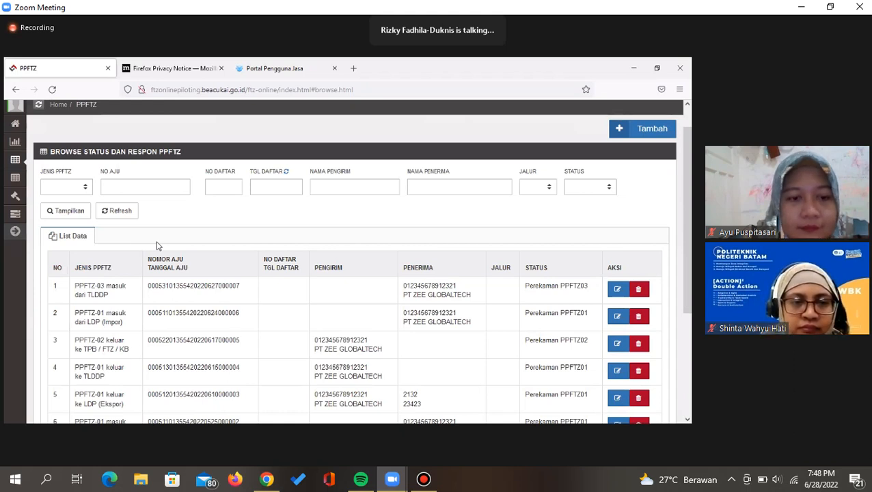
left_click(21, 234)
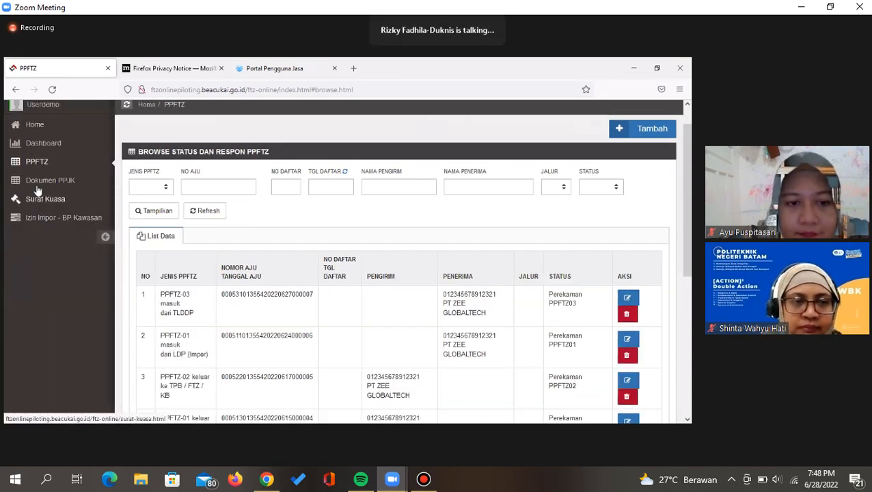
left_click(37, 184)
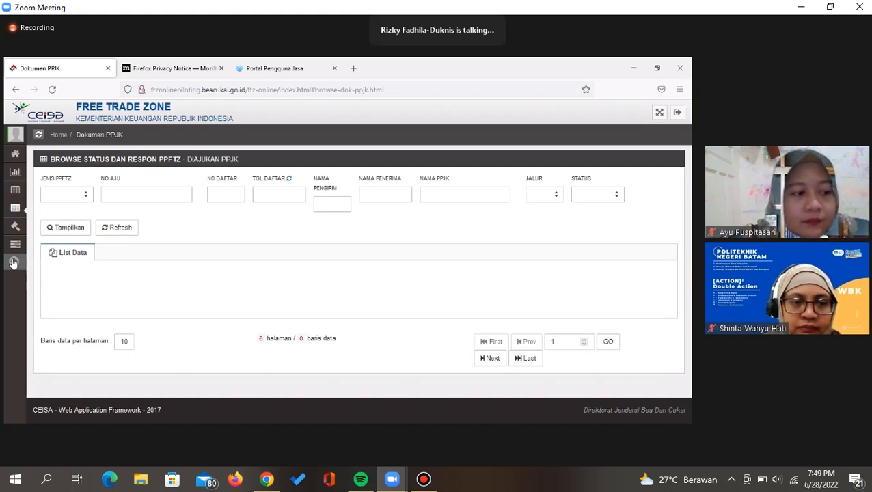
- Open the Surat Kuasa page from the expanded sidebar and raise the volume
left_click(12, 263)
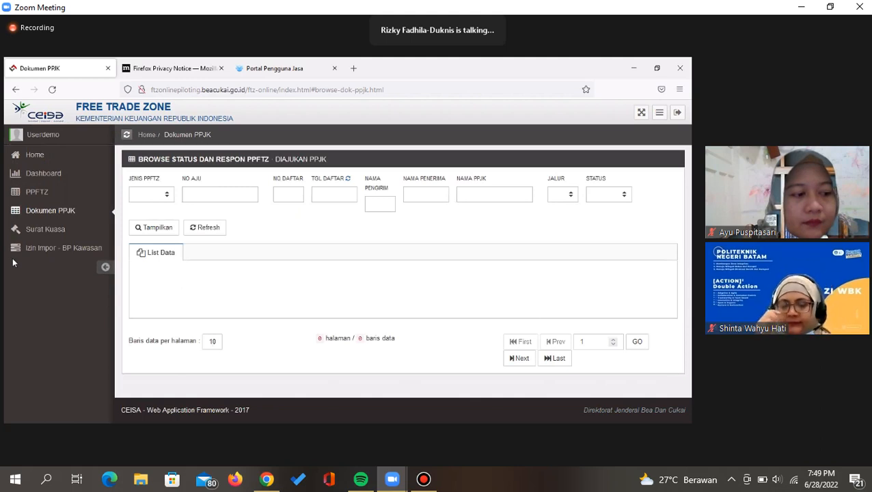
left_click(60, 236)
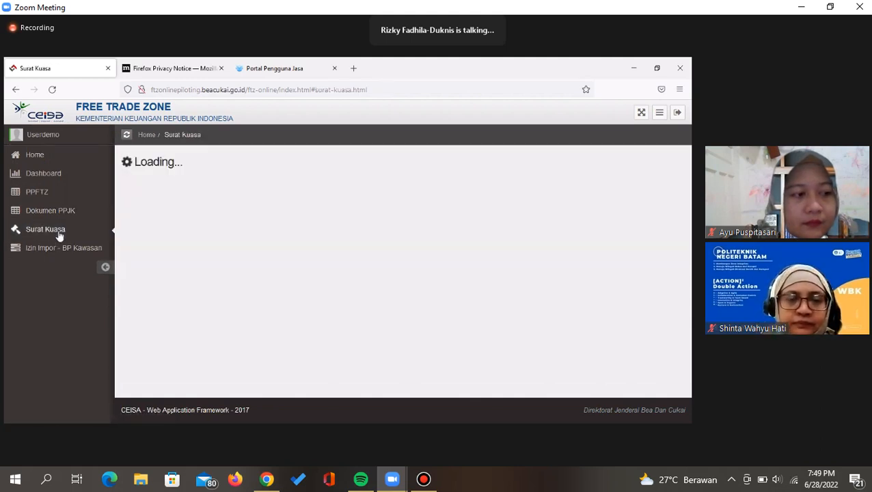
key("XF86AudioRaiseVolume")
key("XF86AudioRaiseVolume")
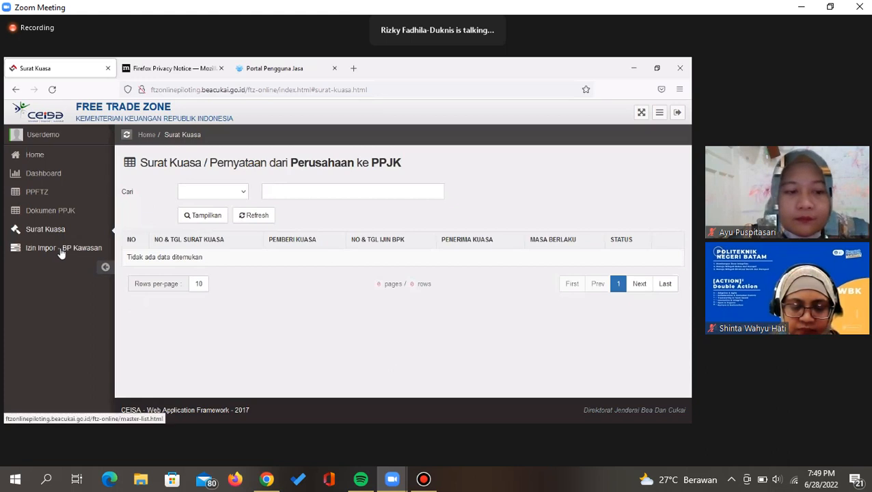
- View the empty Izin Impor - BP Kawasan list, then switch back to PPFTZ
left_click(61, 250)
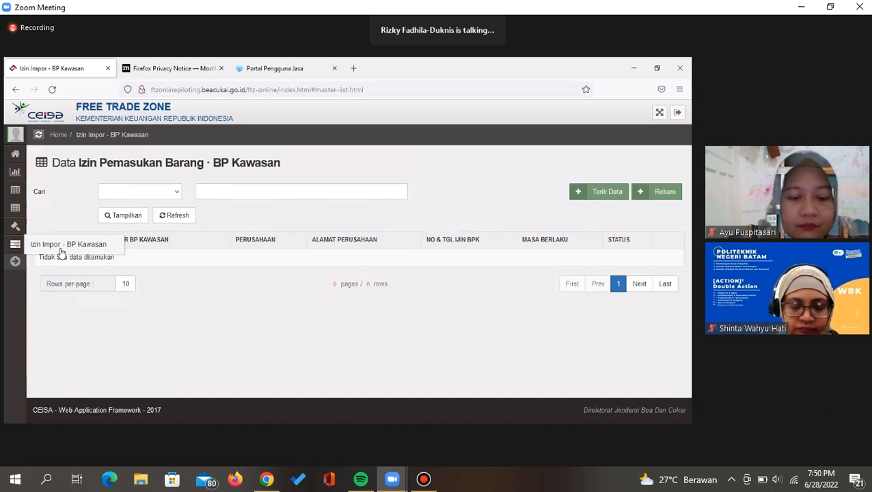
left_click(15, 262)
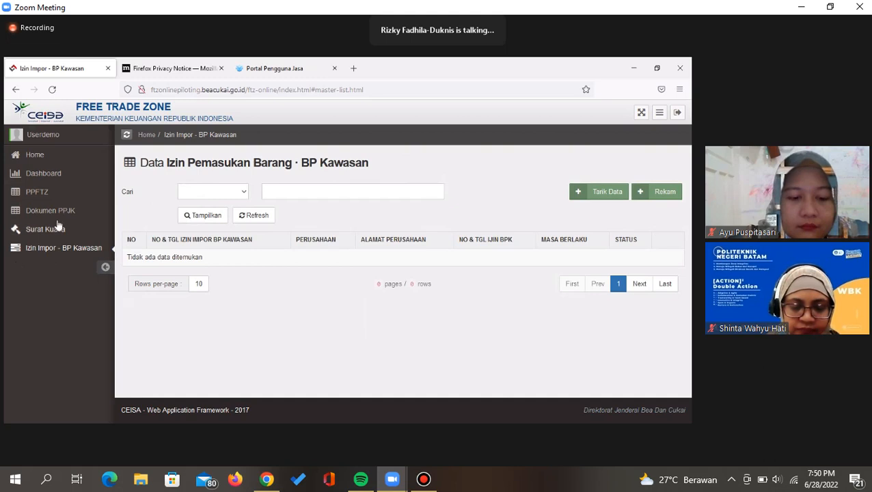
left_click(38, 192)
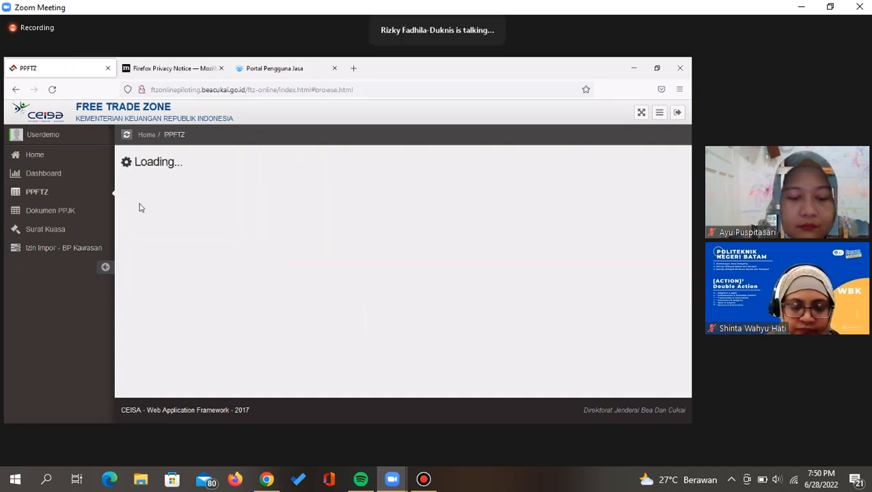
- Collapse and re-expand the sidebar to load the PPFTZ list, then view Zoom's participant list
left_click(660, 112)
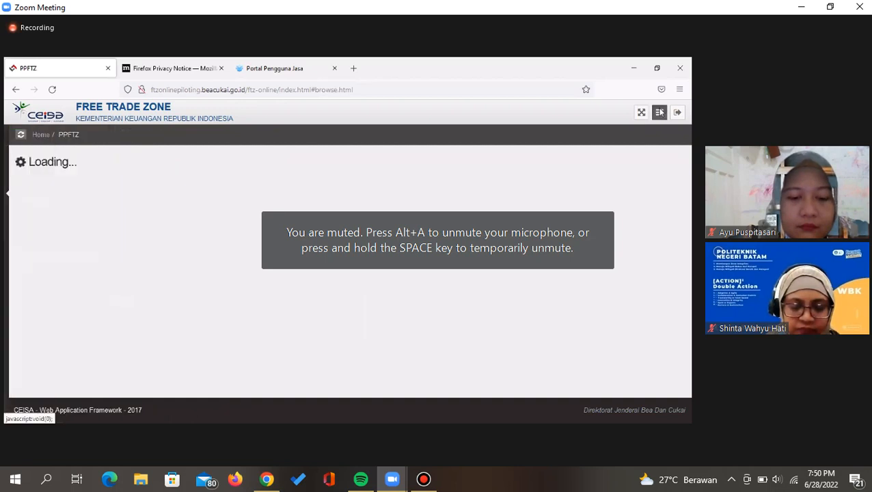
left_click(660, 112)
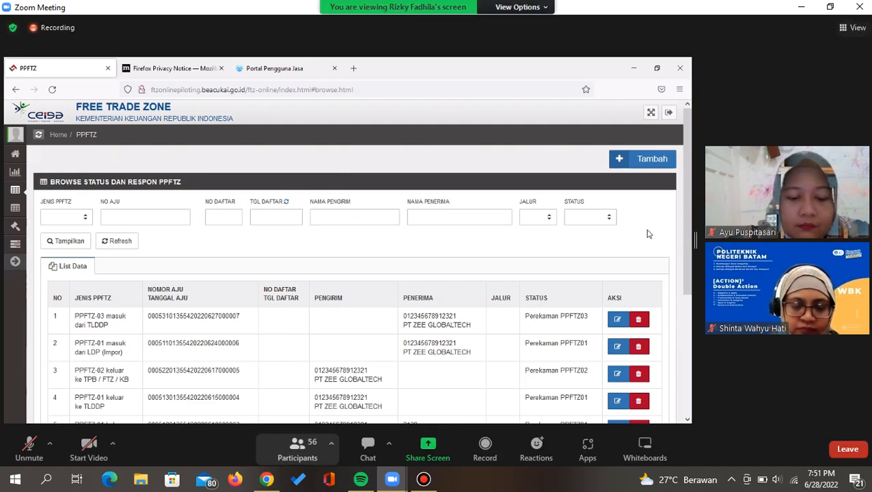
left_click(305, 446)
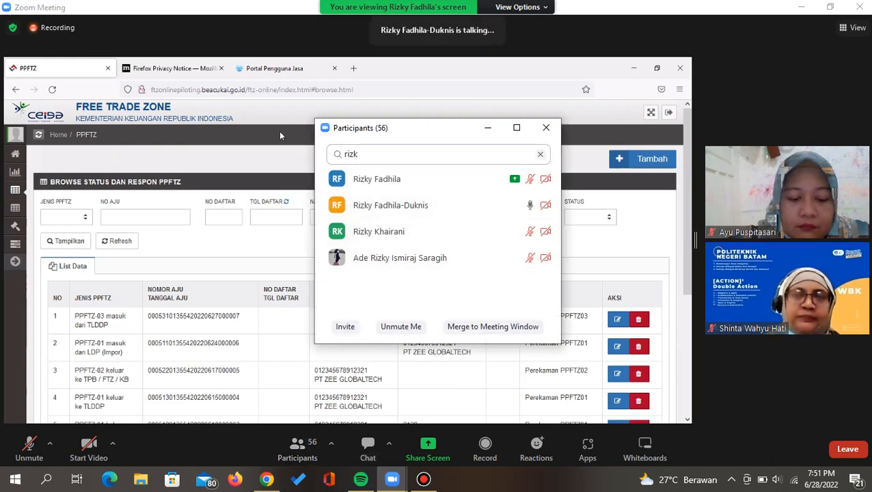
left_click(540, 154)
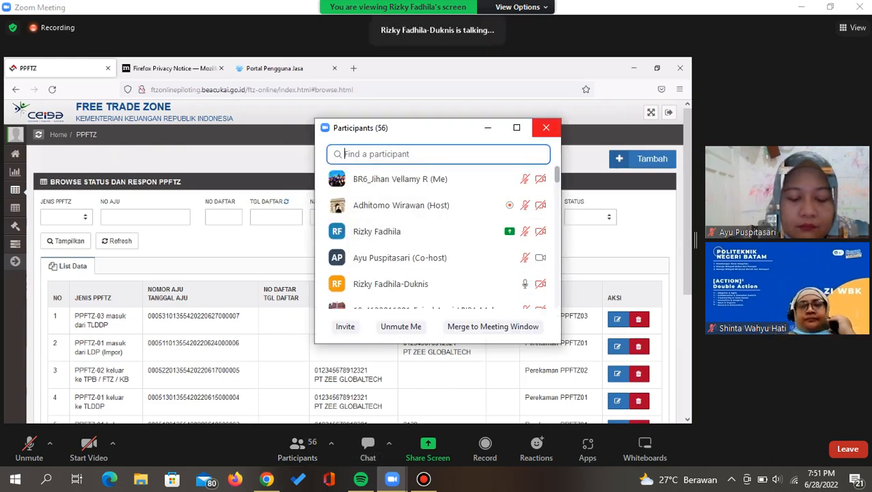
- Start a new PPFTZ with submitting office 020400 - KPU BEA DAN CUKAI TIPE B BATAM
left_click(546, 127)
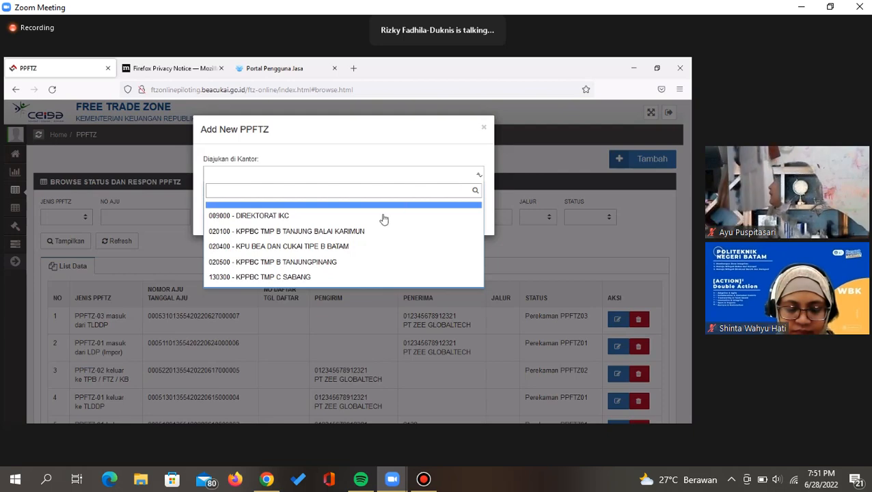
left_click(340, 246)
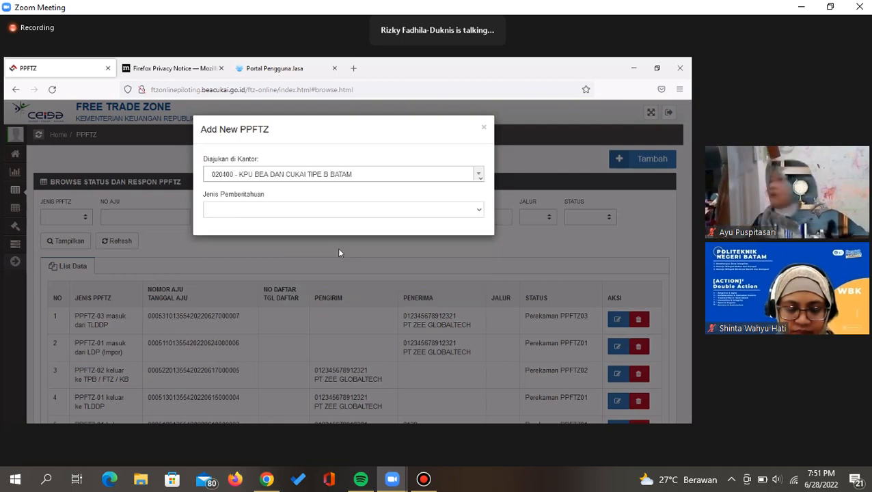
left_click(311, 176)
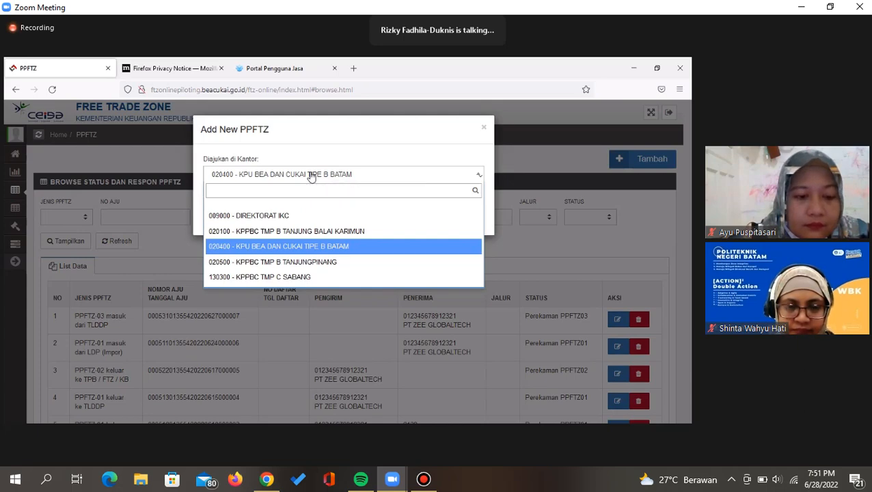
left_click(288, 247)
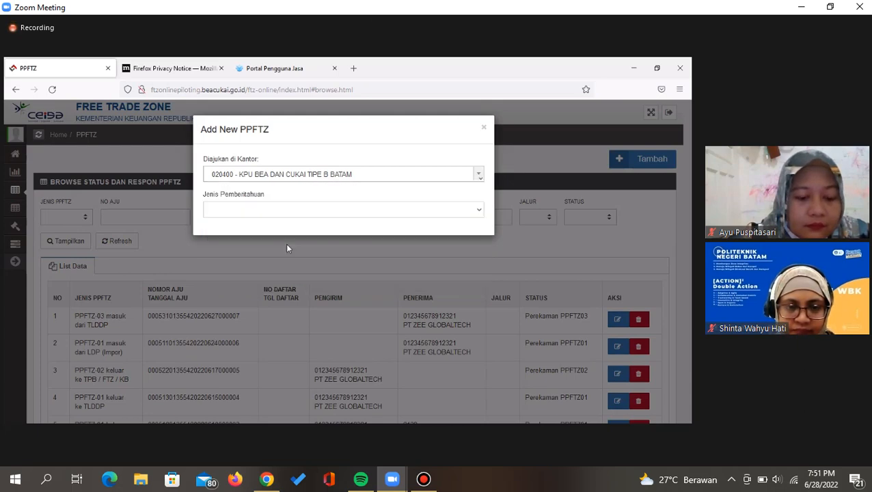
left_click(262, 213)
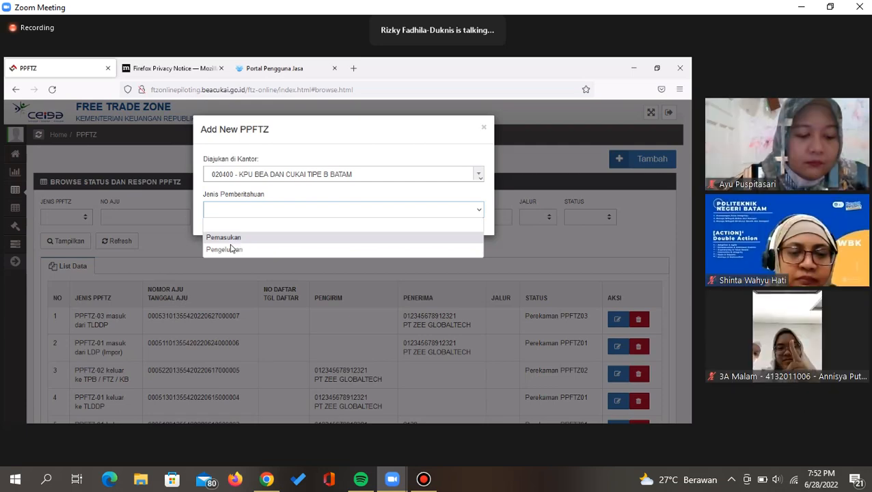
- Choose Pengeluaran as notification type with exit type 1 - ke Luar Daerah Pabean
left_click(232, 250)
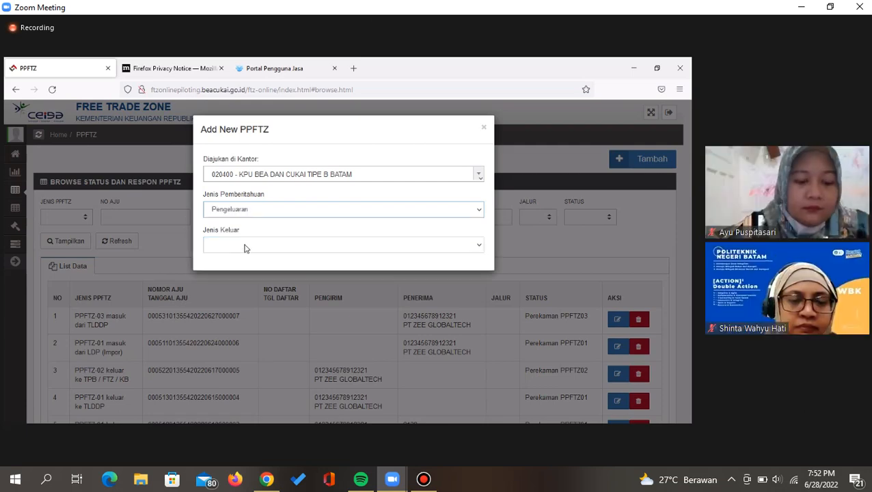
left_click(245, 248)
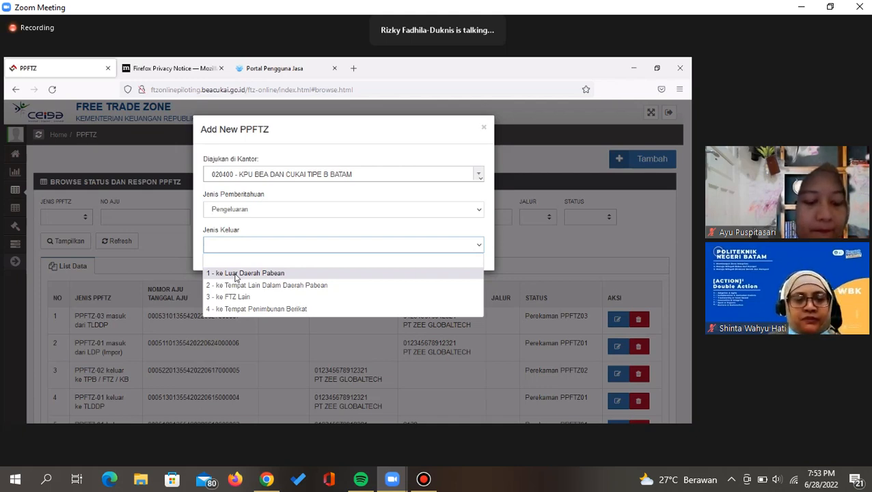
left_click(235, 275)
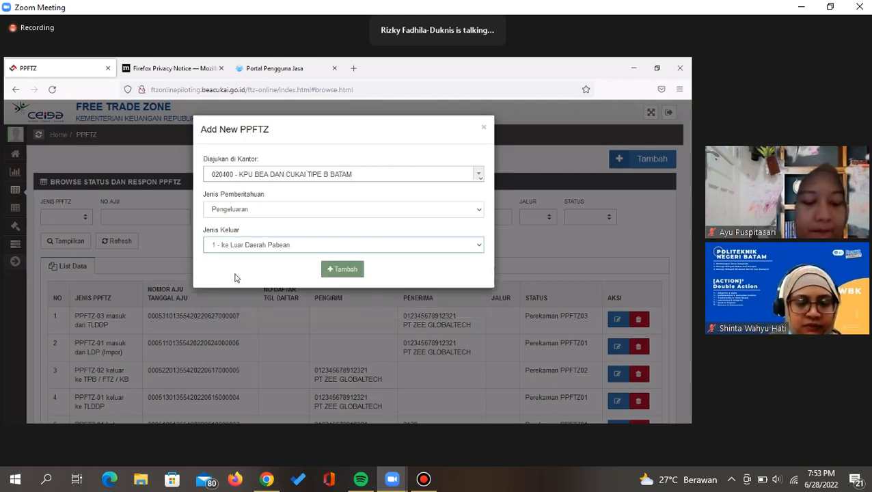
left_click(350, 272)
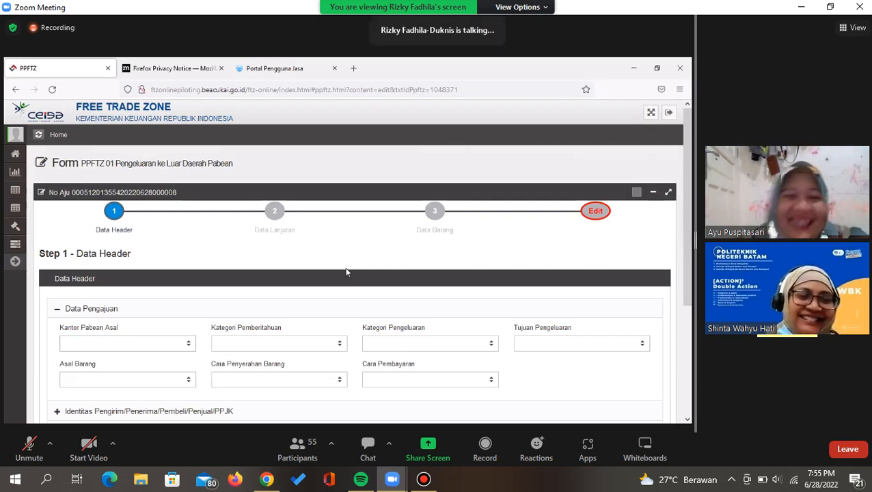
left_click_drag(696, 241, 761, 240)
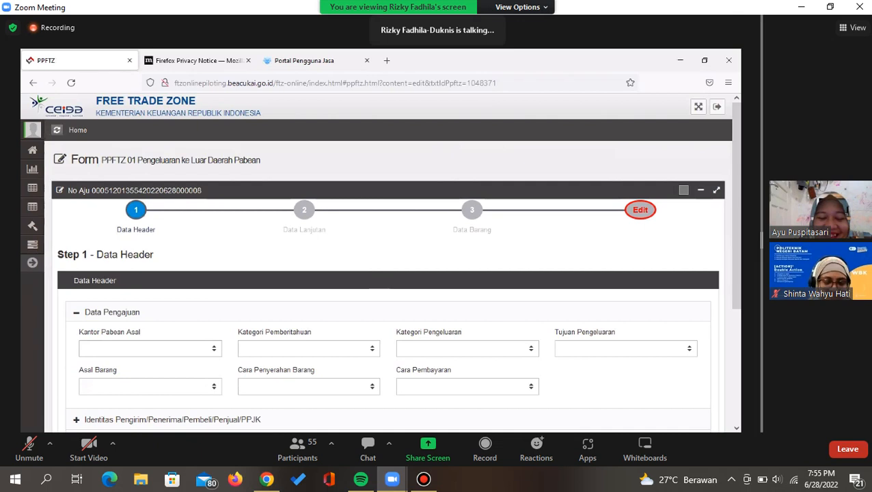
left_click(424, 480)
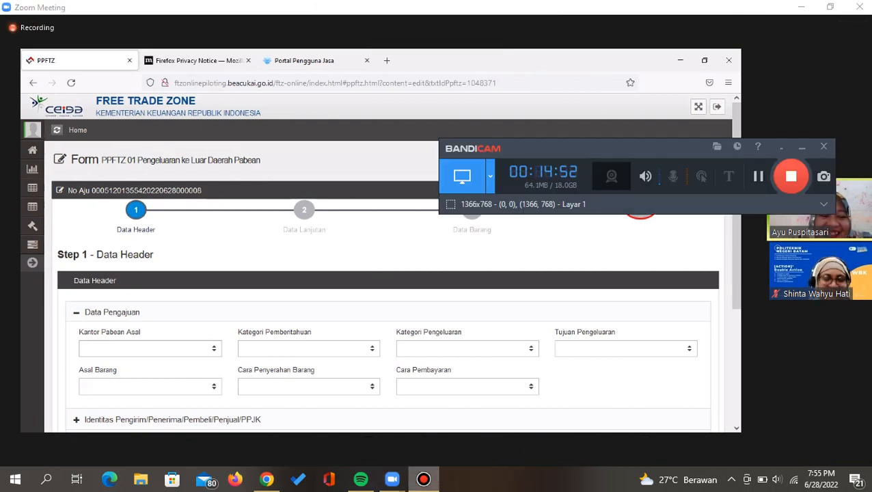
left_click(802, 147)
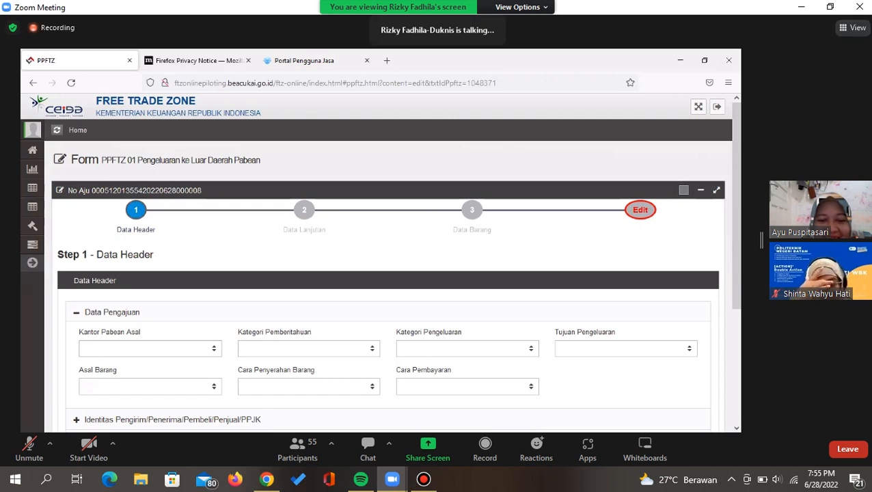
left_click(853, 27)
left_click(773, 60)
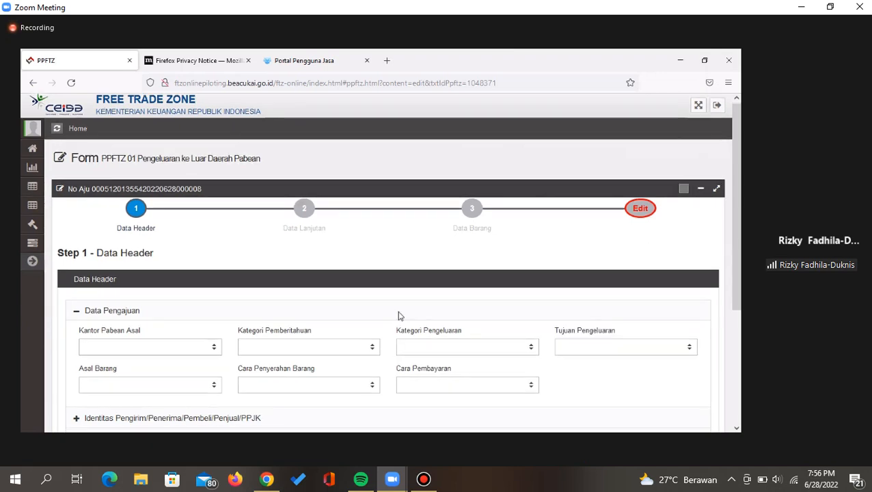
scroll(383, 313, "down", 5)
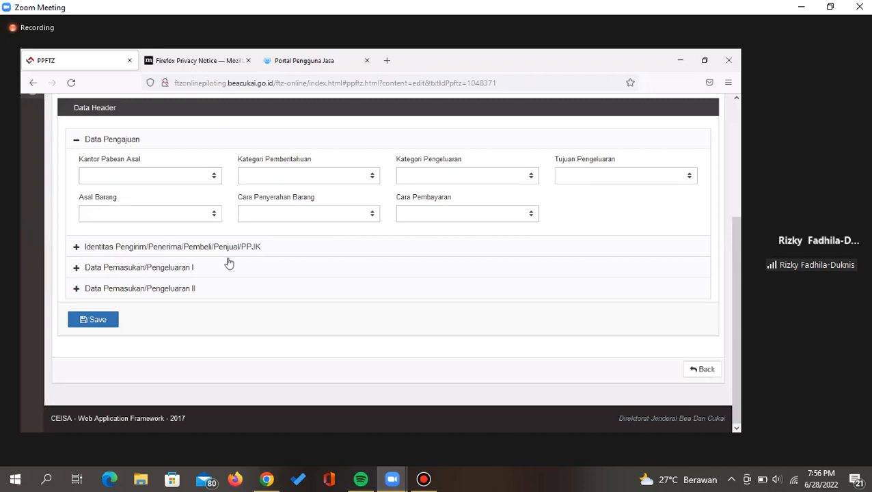
scroll(229, 263, "up", 5)
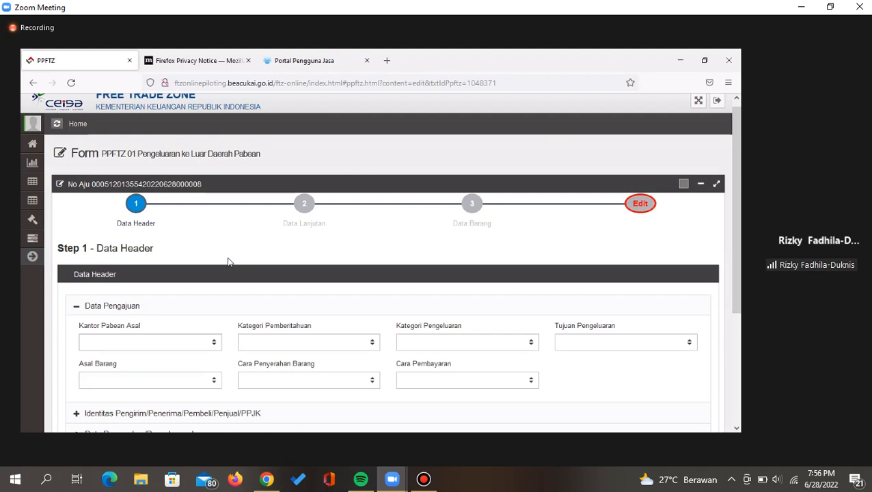
scroll(229, 262, "down", 2)
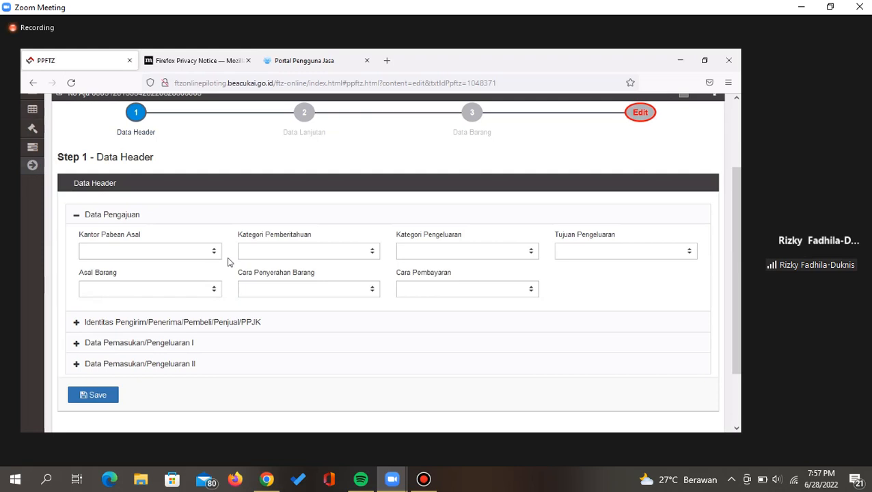
- Choose 020400 - KPU BEA DAN CUKAI TIPE B BATAM as the origin customs office
left_click(180, 258)
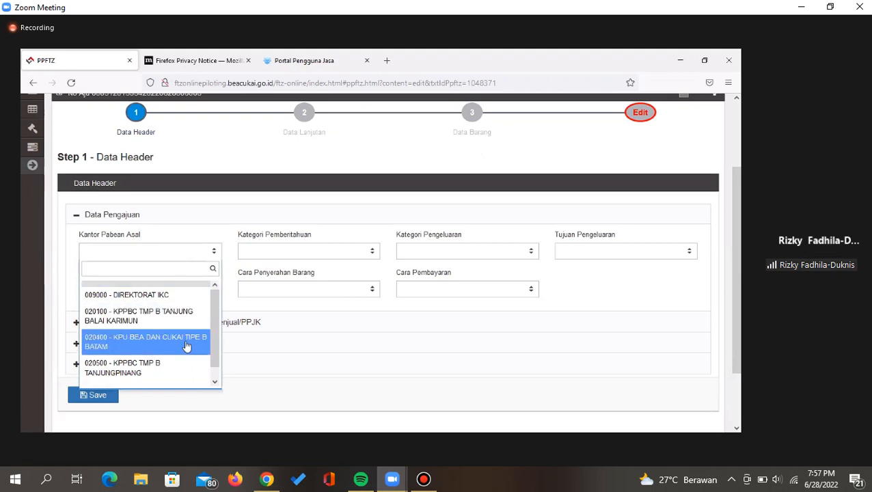
scroll(186, 346, "down", 1)
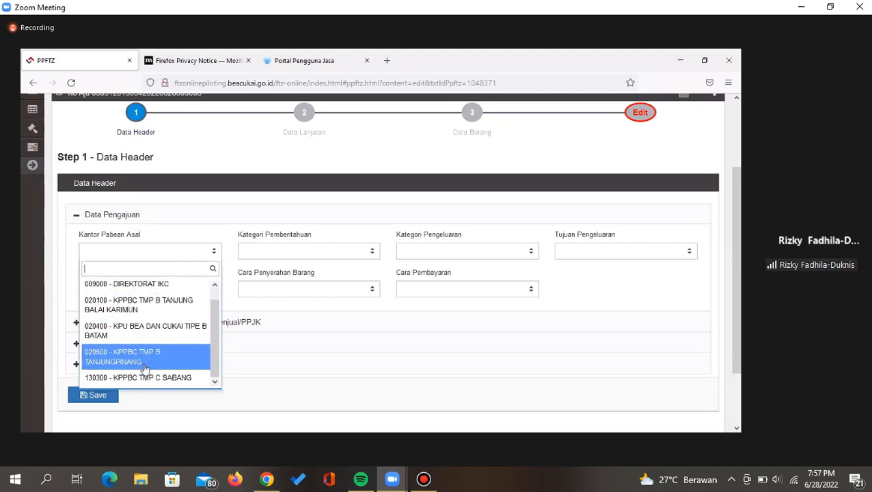
left_click(131, 331)
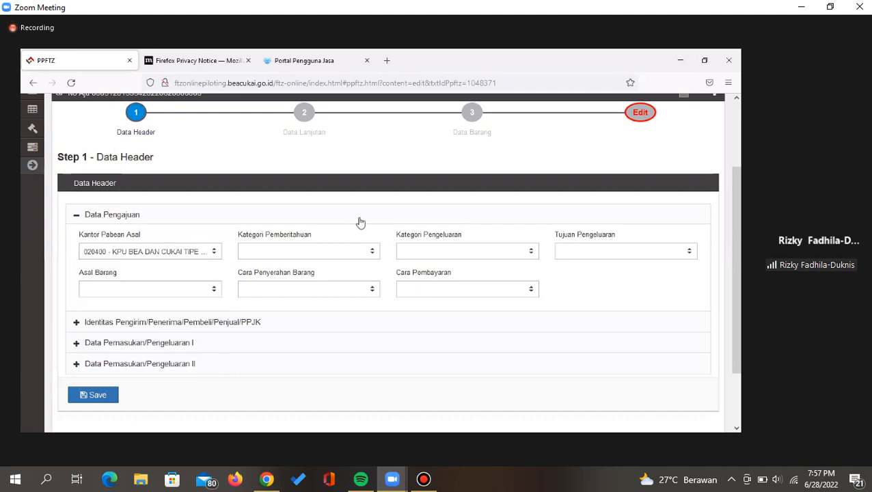
left_click(278, 256)
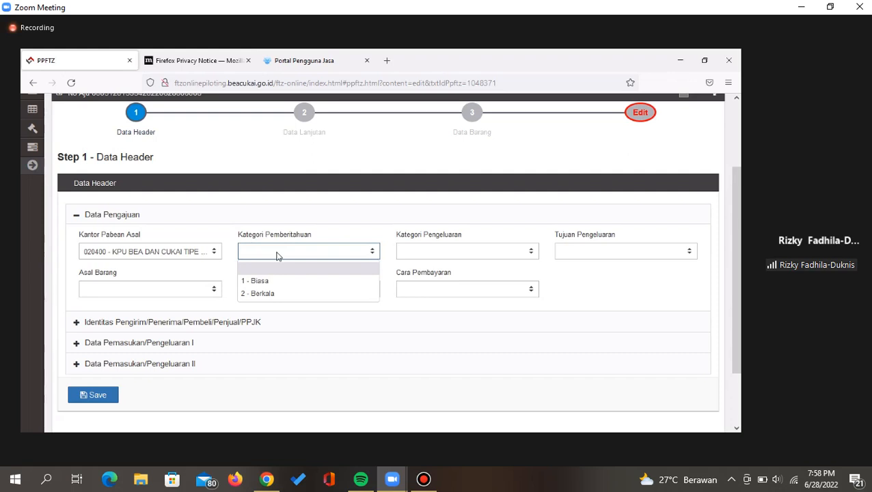
- Pick 1 - Biasa for Kategori Pemberitahuan and 1 - Pengeluaran Biasa for Kategori Pengeluaran
left_click(261, 286)
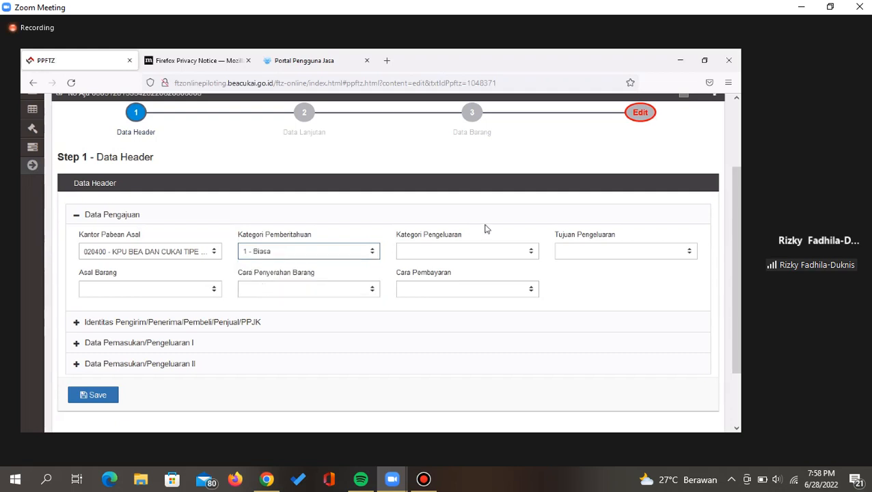
left_click(434, 254)
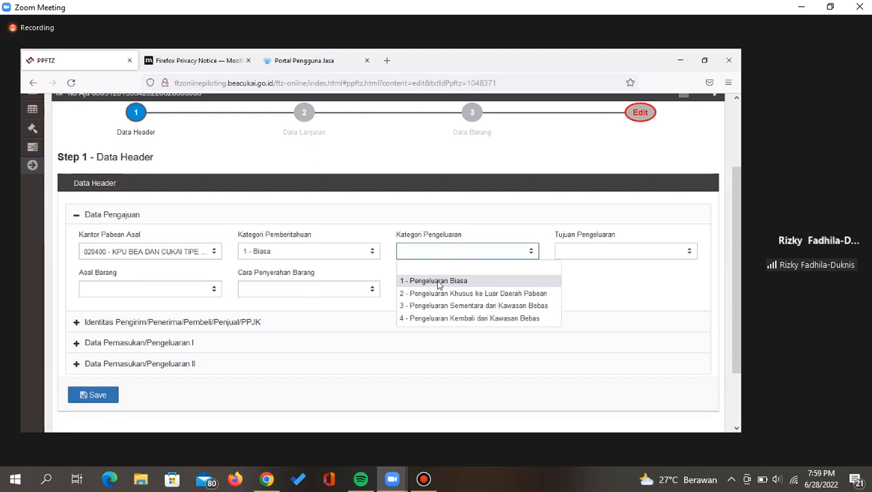
left_click(439, 283)
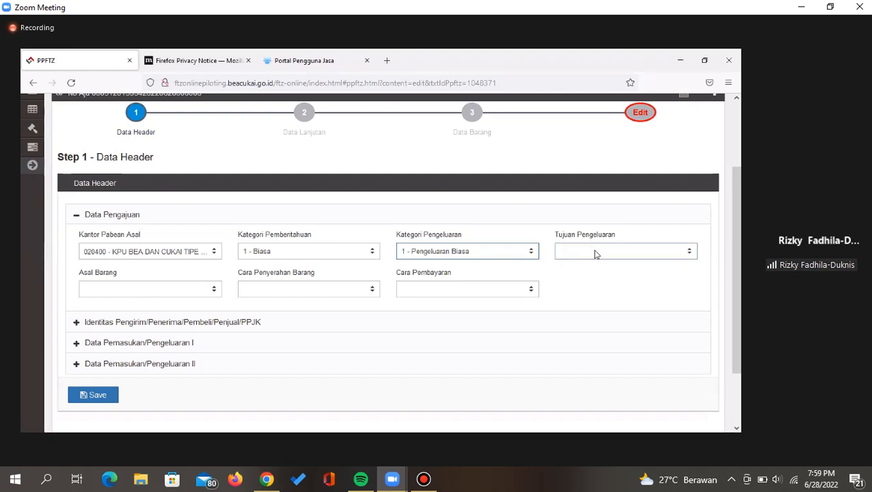
- Choose 01 - Dijual as the release purpose in Tujuan Pengeluaran
left_click(594, 254)
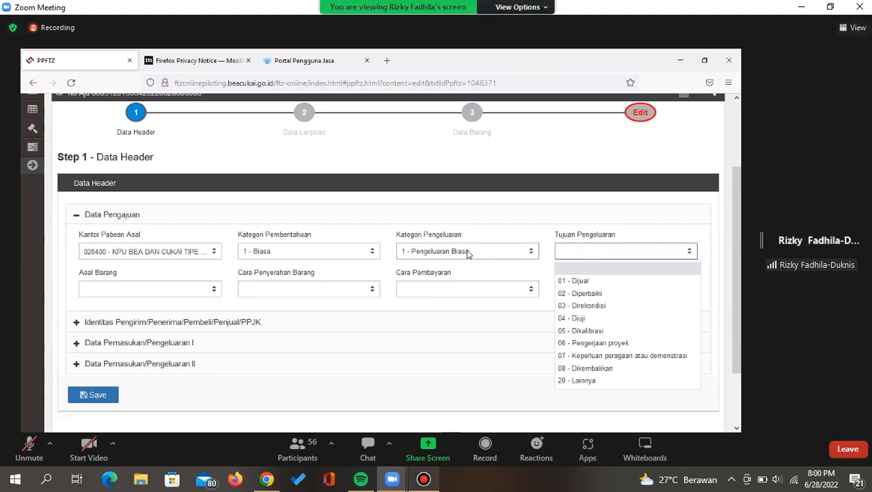
left_click(526, 251)
left_click(483, 255)
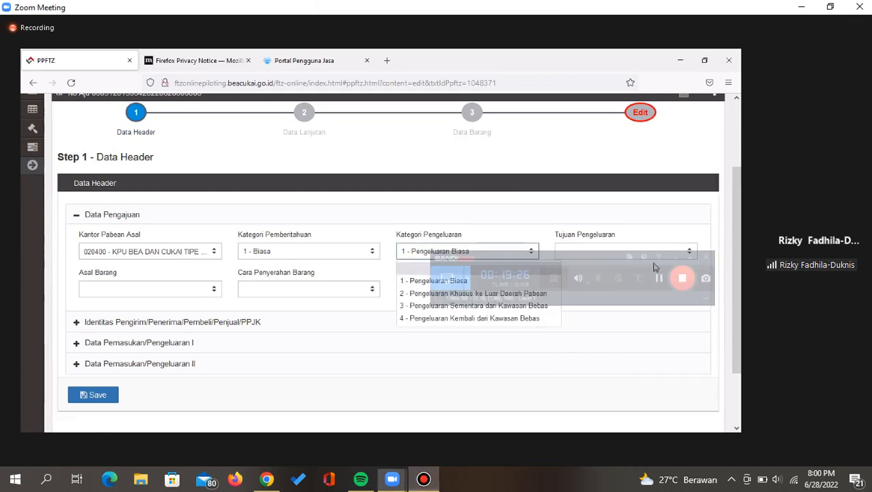
left_click(626, 253)
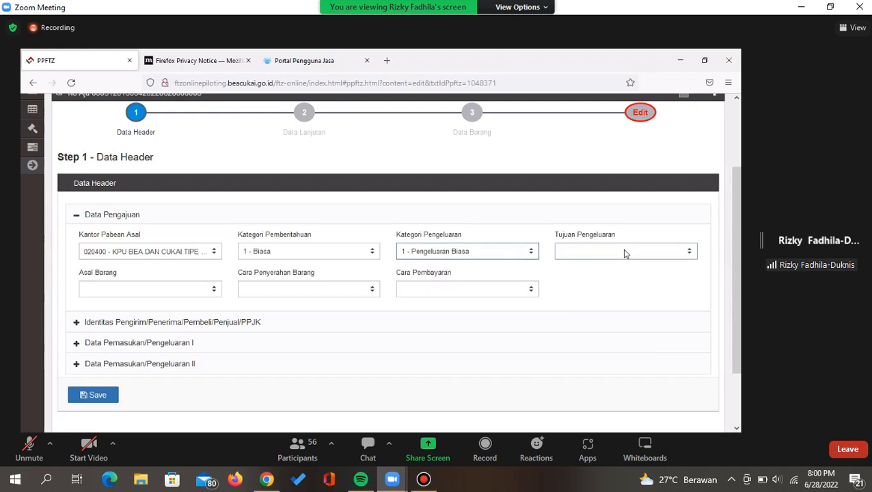
left_click(626, 253)
left_click(439, 259)
left_click(440, 259)
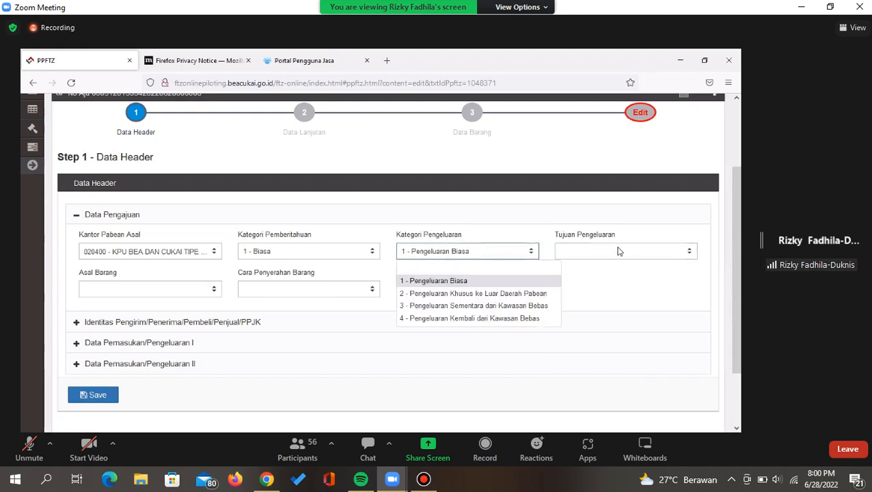
left_click(615, 251)
left_click(618, 252)
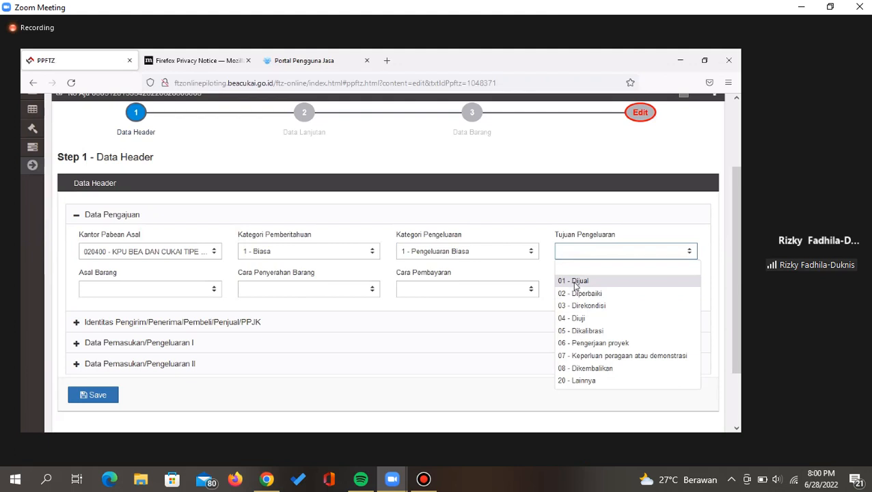
left_click(576, 281)
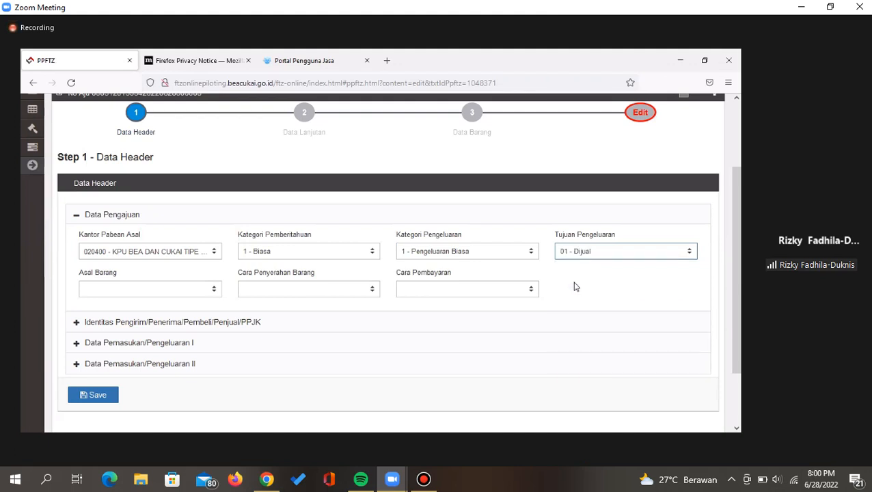
left_click(195, 288)
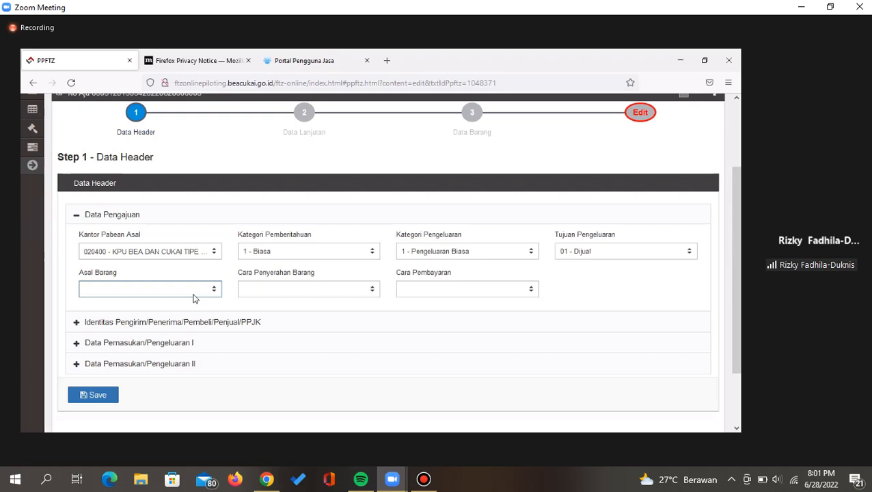
- Pick option 2 - sepenuhnya diperoleh dan/atau diproduksi for Asal Barang
left_click(193, 298)
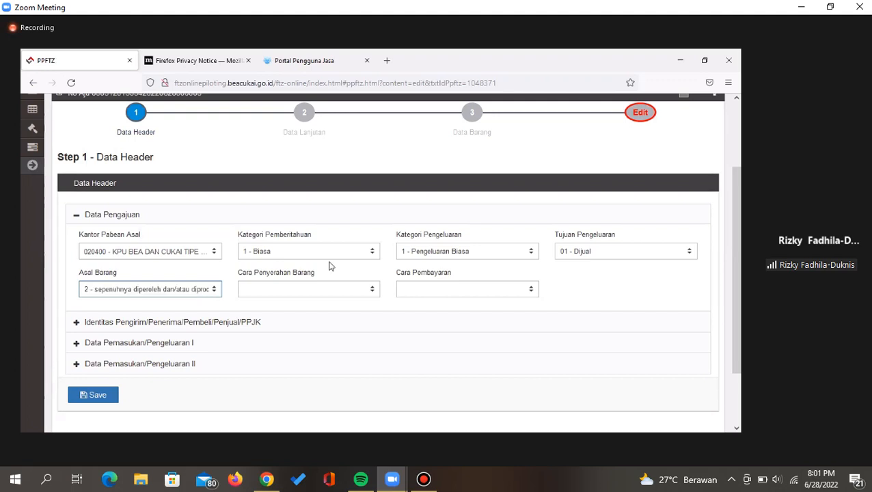
left_click(301, 288)
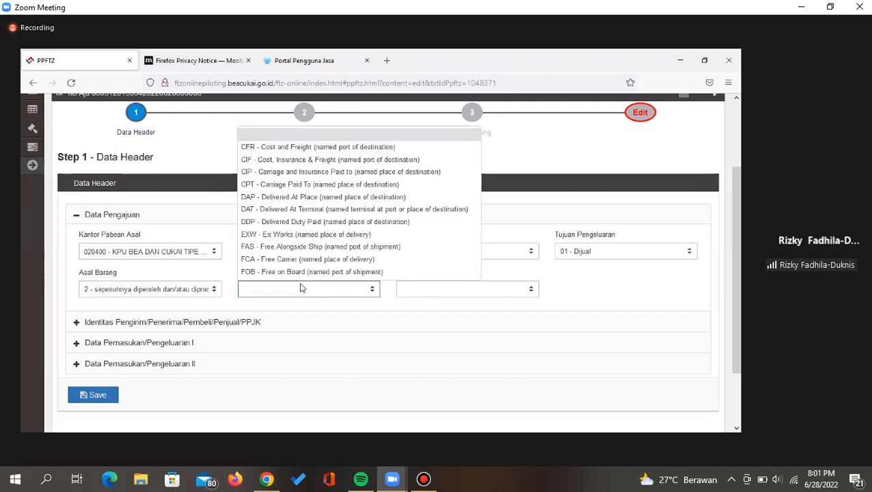
- Choose FOB - Free on Board as the Cara Penyerahan Barang delivery method
left_click(301, 287)
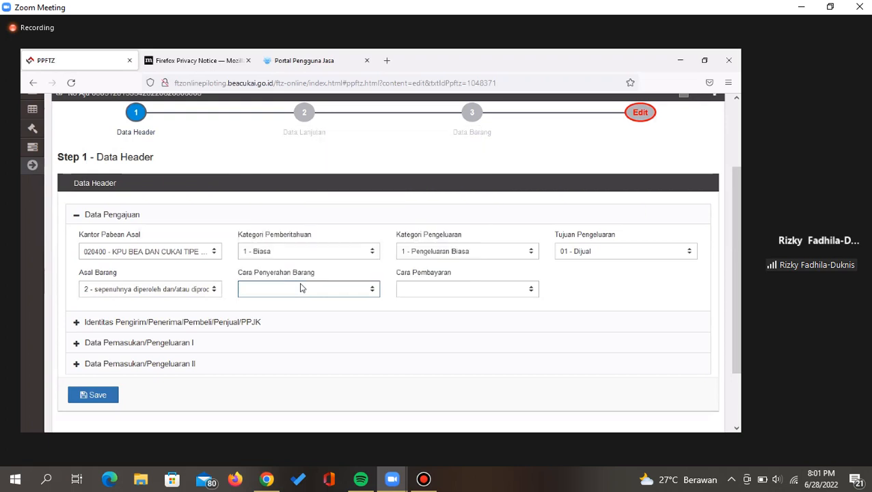
left_click(301, 288)
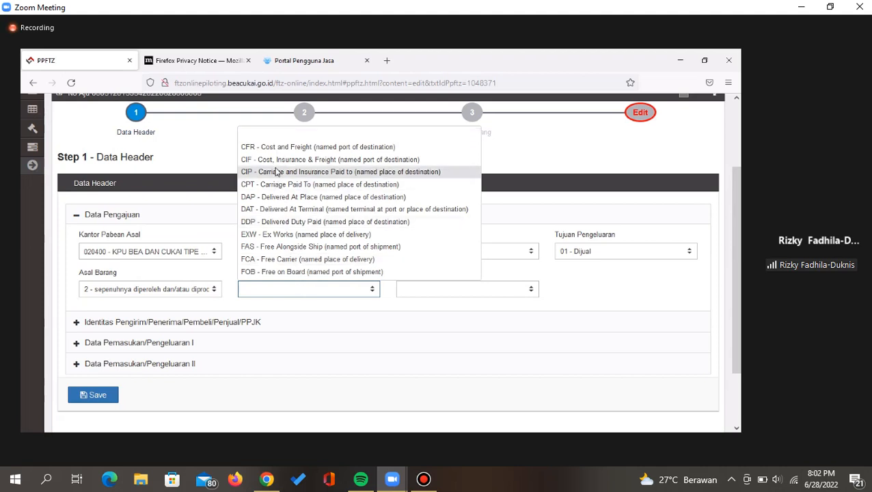
left_click(268, 272)
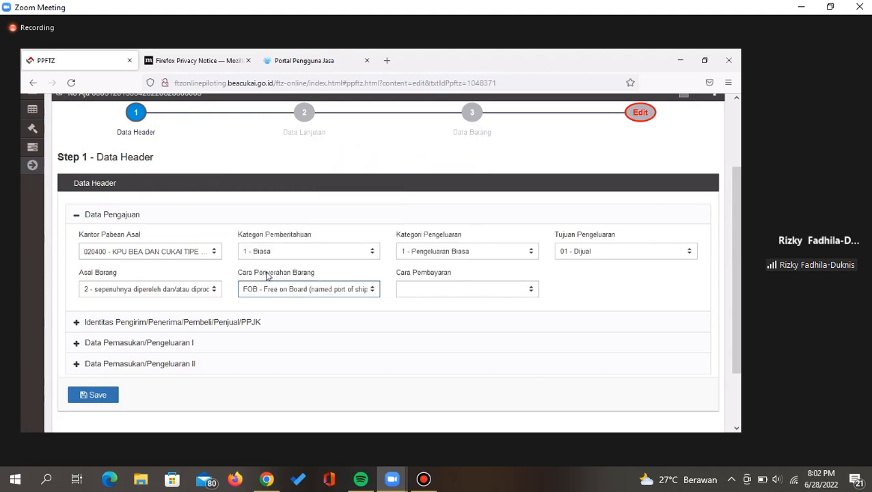
left_click(433, 289)
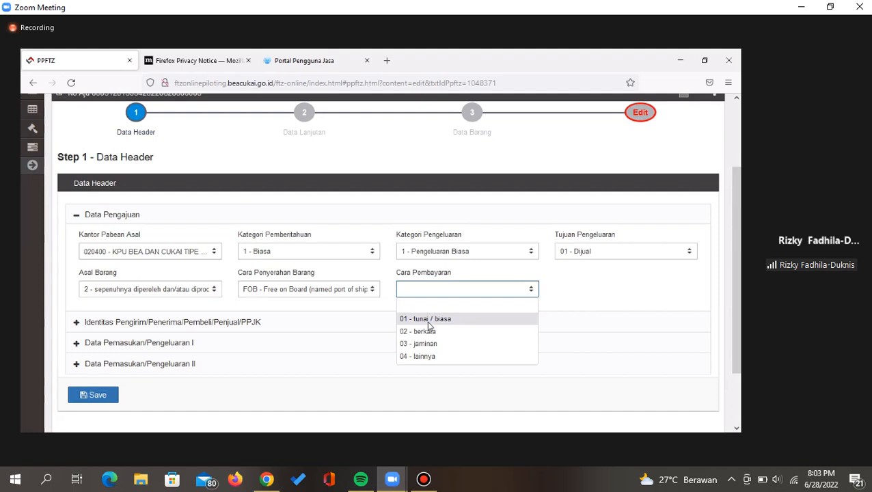
- Set Cara Pembayaran to 01 - tunai / biasa and expand the Identitas Pengirim/Penerima section
left_click(429, 321)
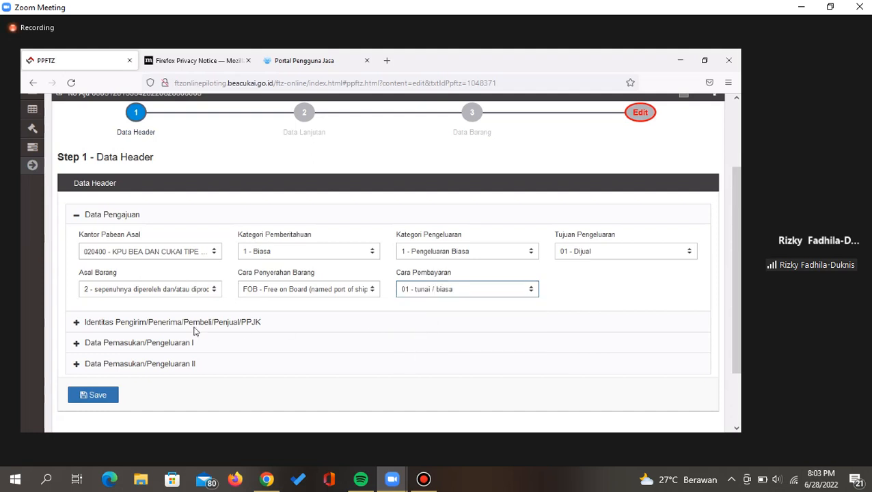
left_click(194, 331)
scroll(250, 308, "down", 3)
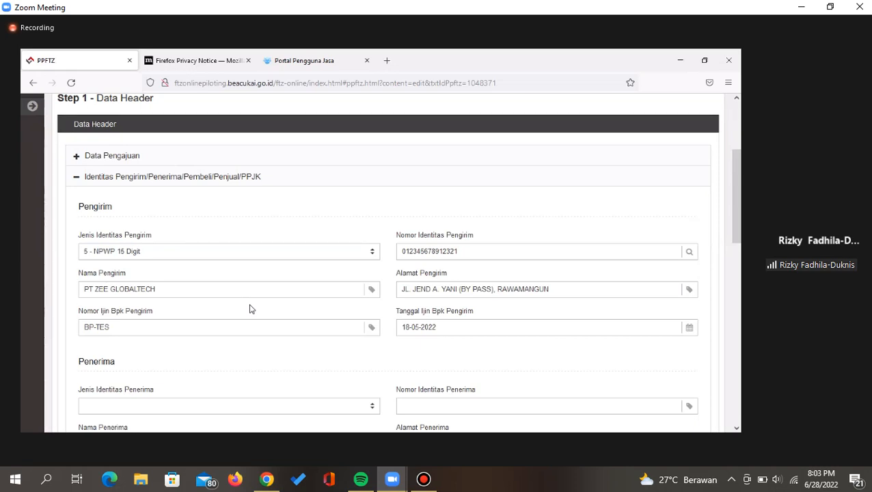
- Scroll down to the empty Penerima fields and show the Jenis Identitas Penerima options
scroll(250, 309, "down", 1)
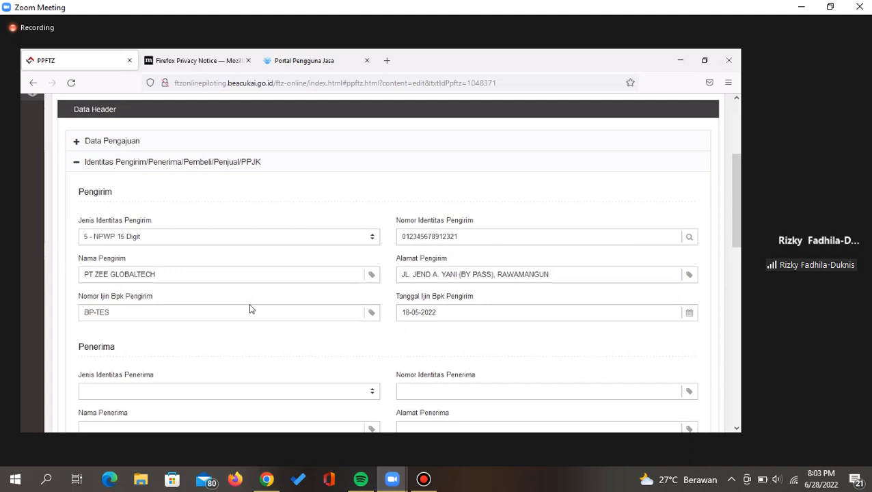
scroll(250, 309, "down", 1)
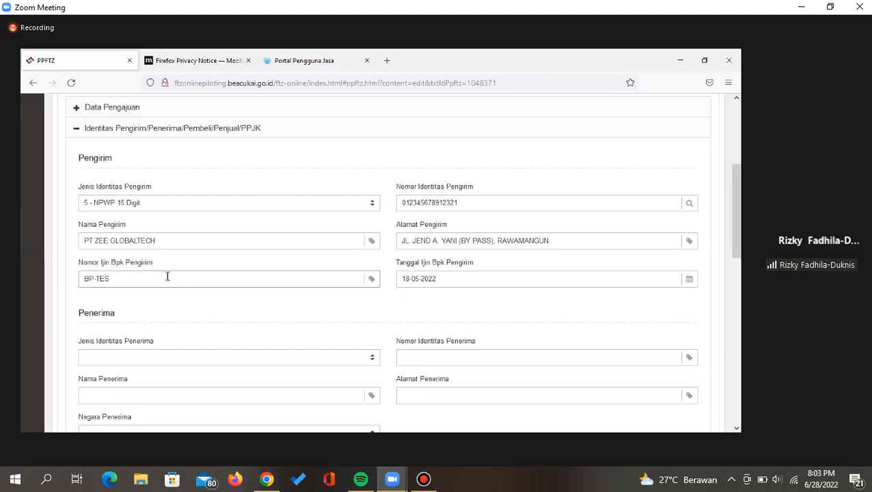
scroll(173, 316, "down", 3)
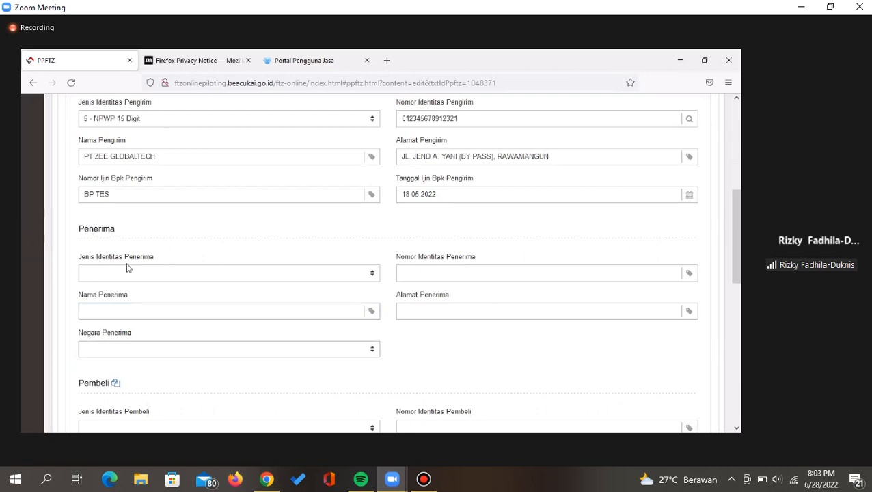
left_click(124, 272)
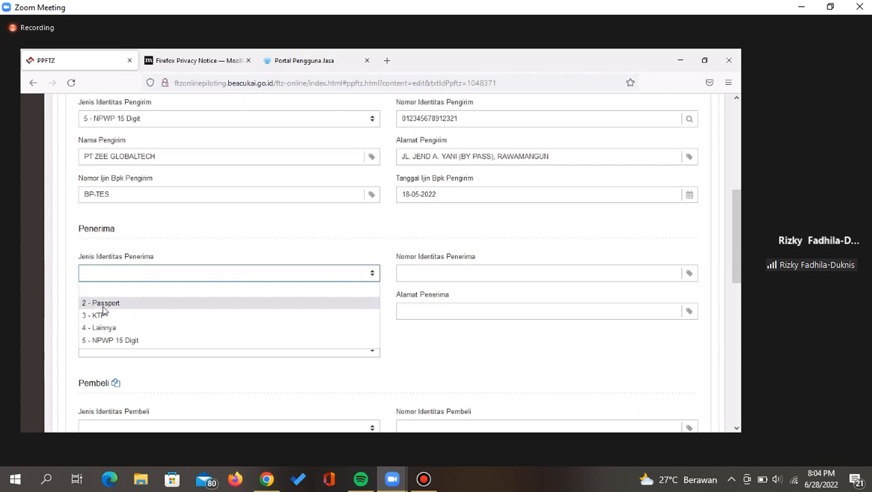
- Enter the Penerima as 2 - Passport with its passport number, name PT COBA COBA and a Singapore address
left_click(104, 307)
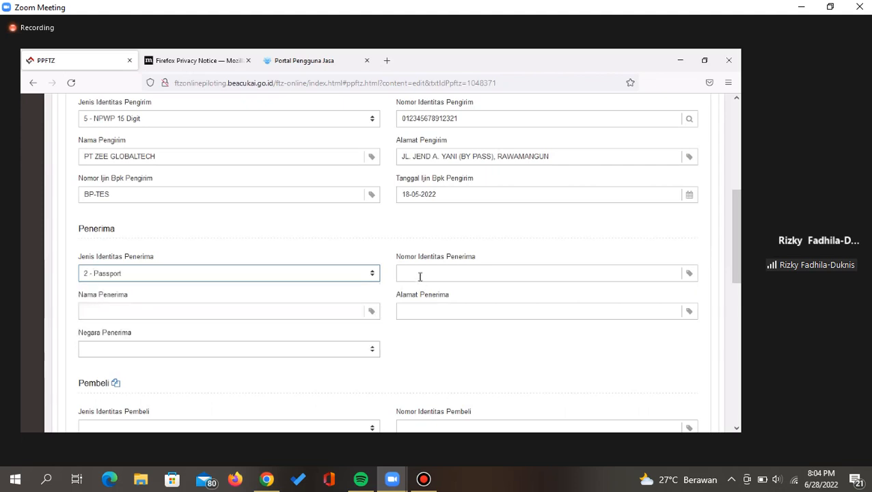
left_click(419, 275)
type("BW")
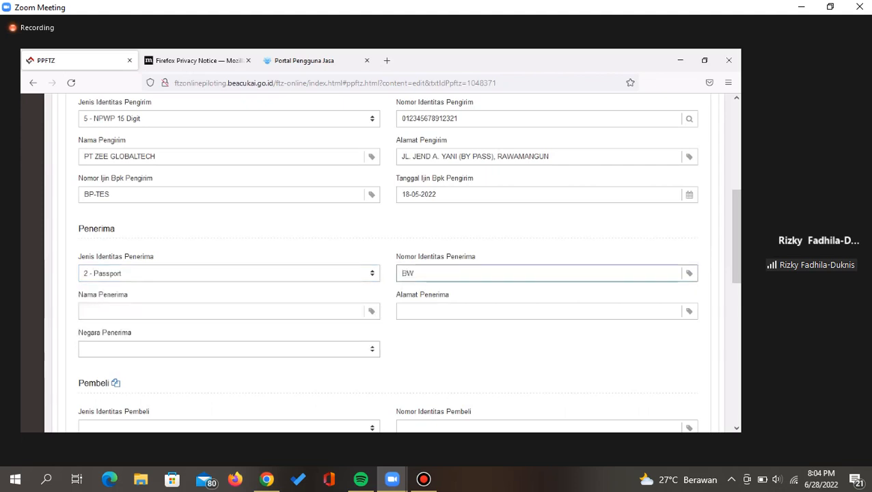
type("Z12345")
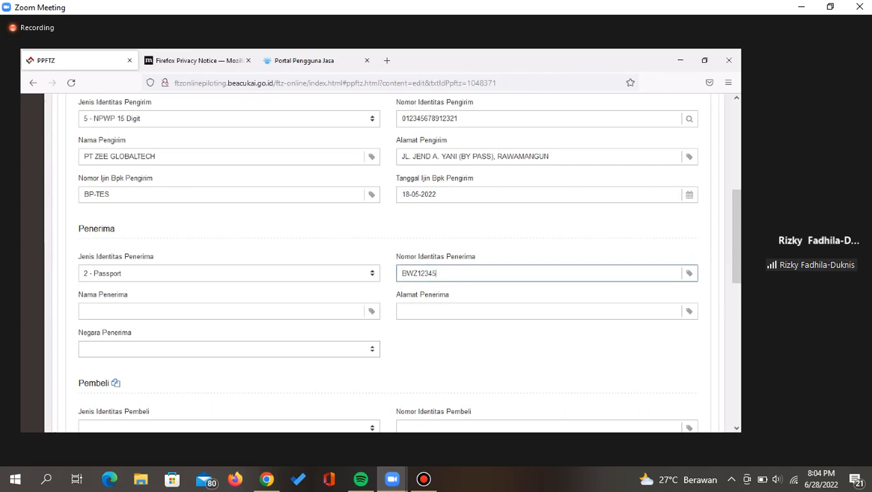
key("Tab")
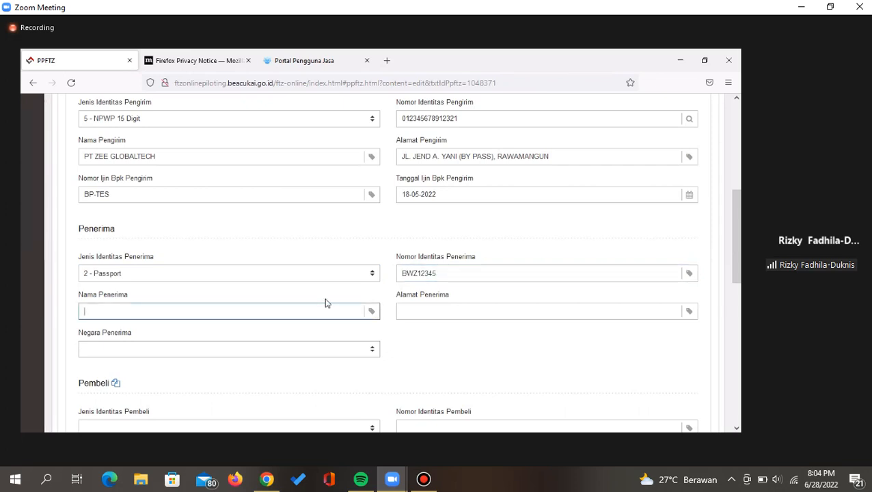
type("PT COBA COBA")
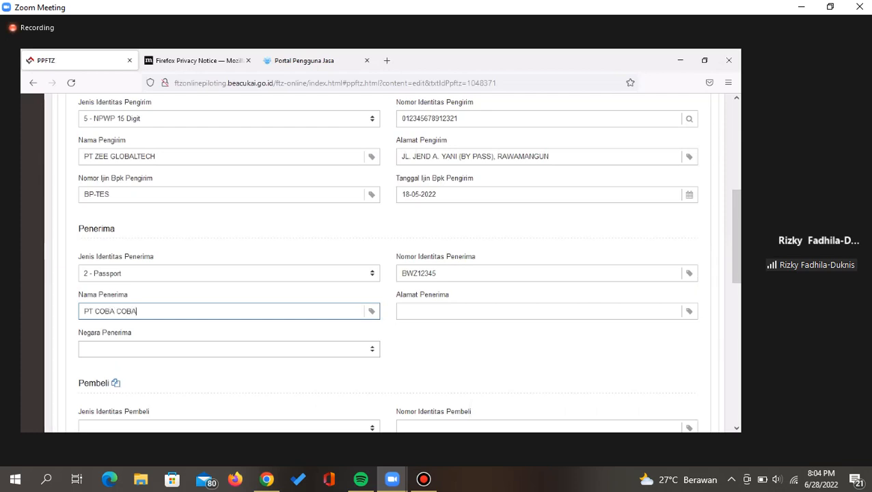
key("Tab")
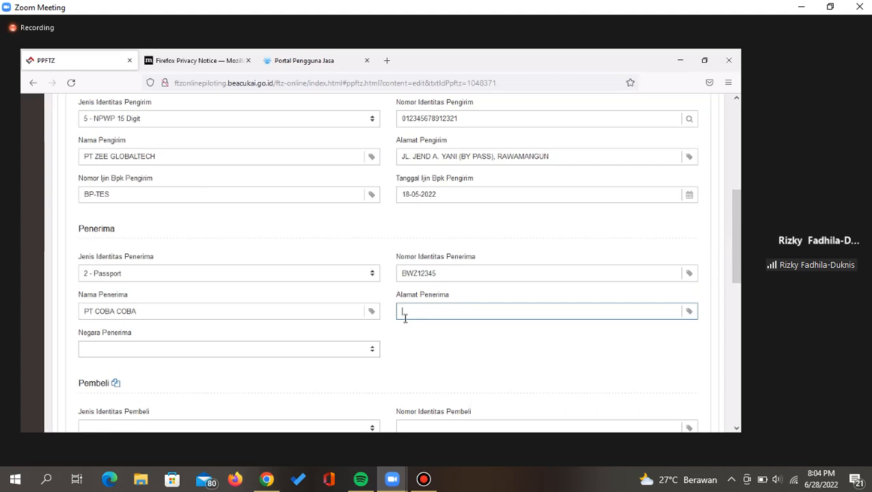
type("ORCHARD ROAD SINGAPORE")
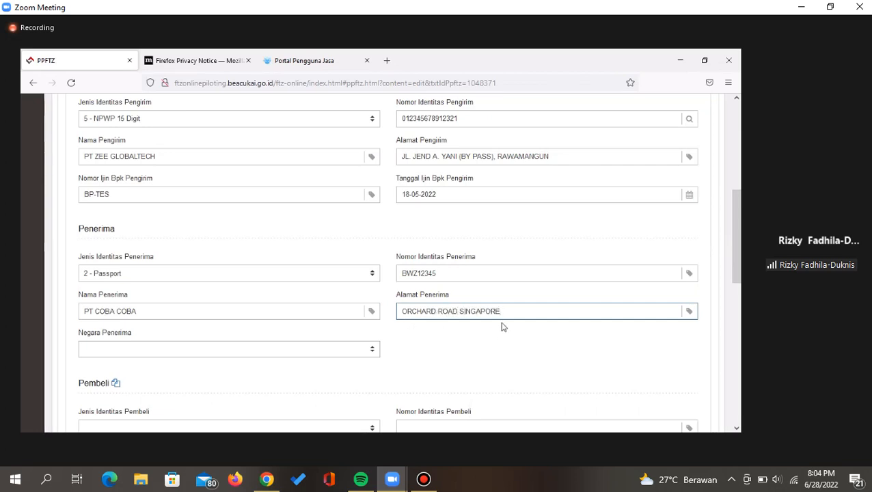
- Set Negara Penerima to SG - SINGAPORE
left_click(215, 355)
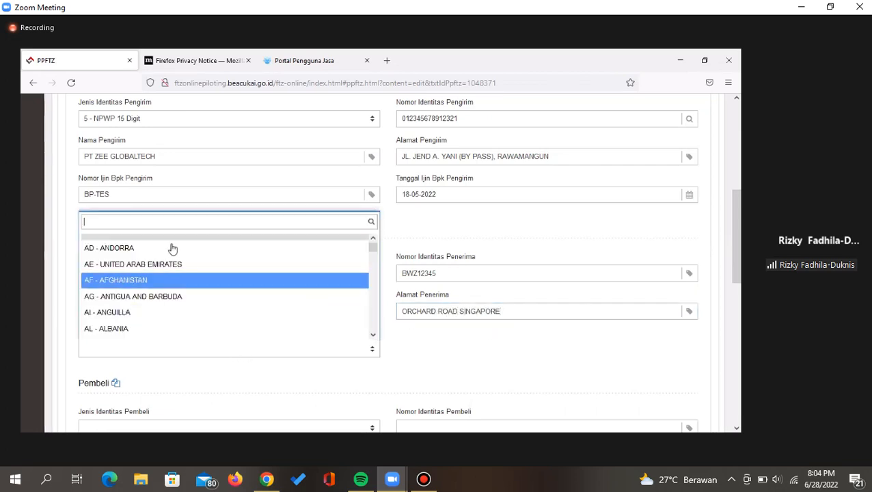
type("SINGAPORE")
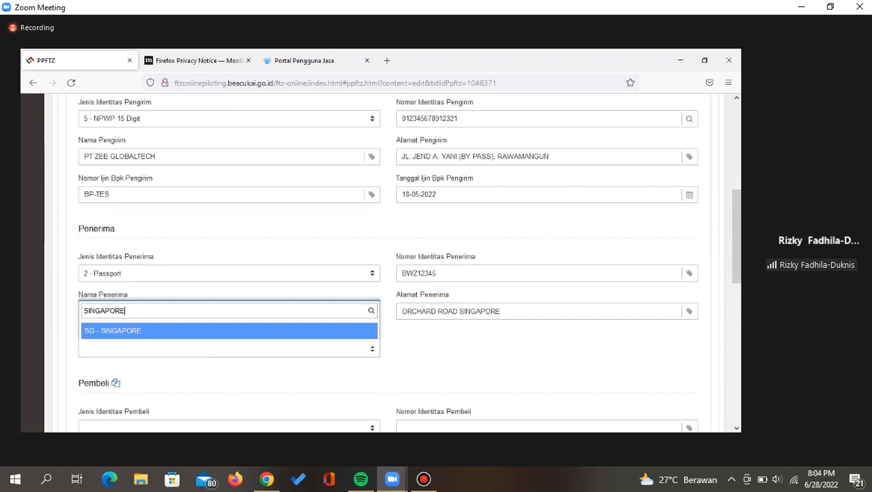
key("Return")
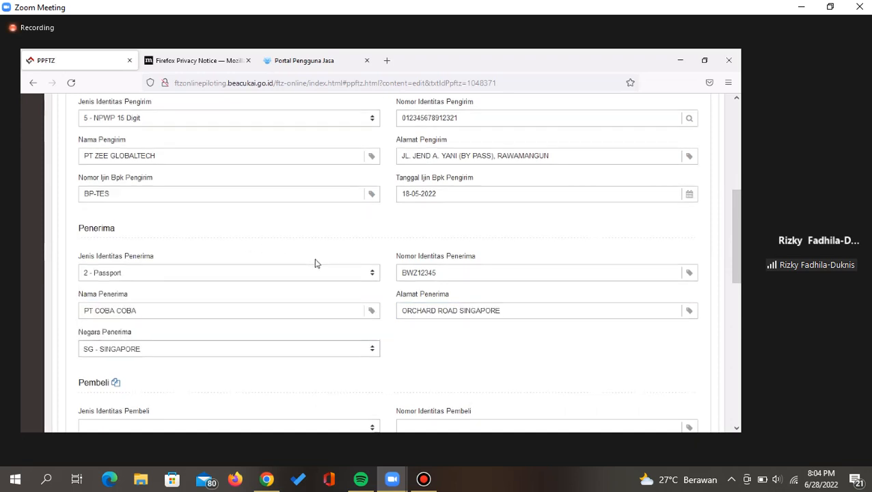
- Copy the Penerima's Passport, PT COBA COBA, address and SG - SINGAPORE into Pembeli with the copy icon
scroll(315, 263, "down", 3)
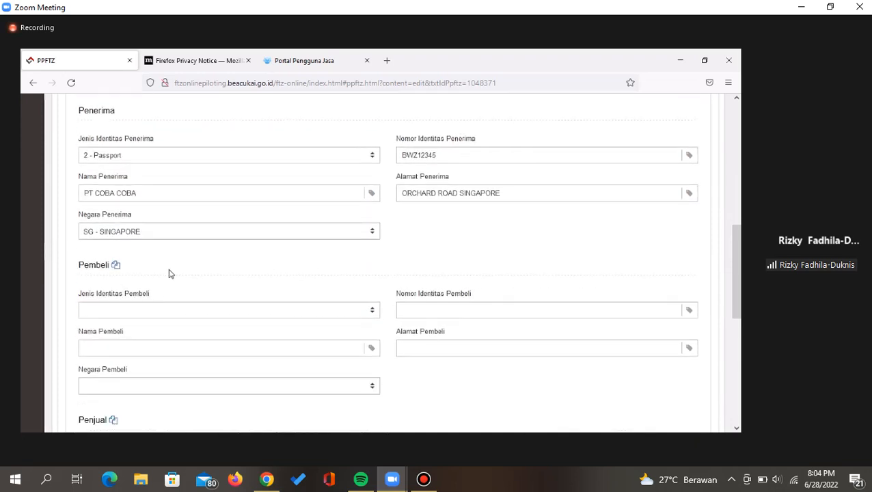
scroll(208, 279, "down", 1)
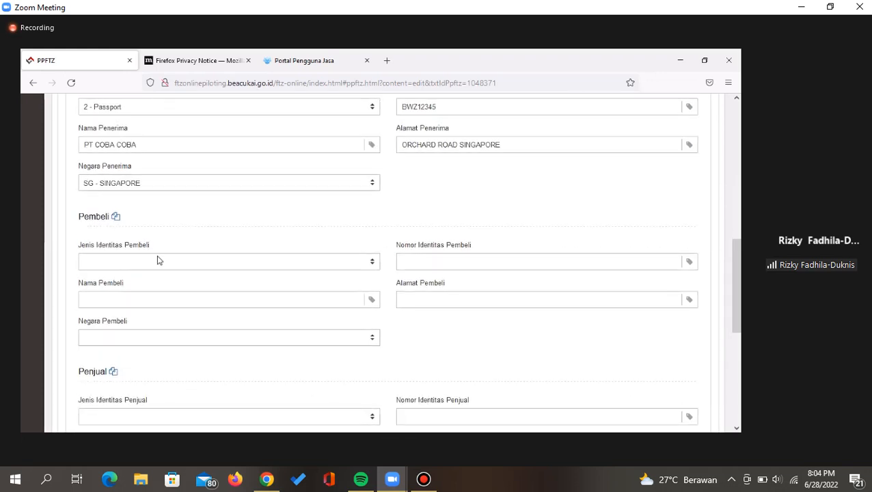
scroll(158, 260, "down", 1)
scroll(158, 260, "up", 2)
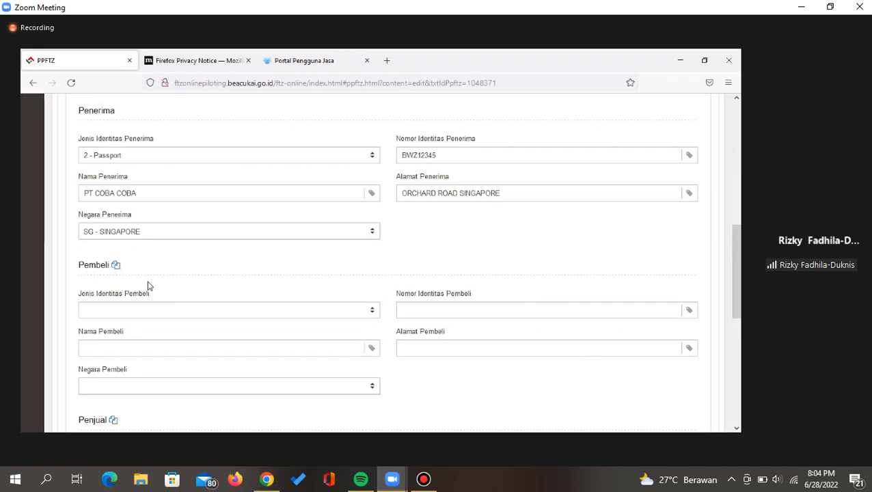
scroll(148, 286, "up", 4)
scroll(148, 286, "down", 2)
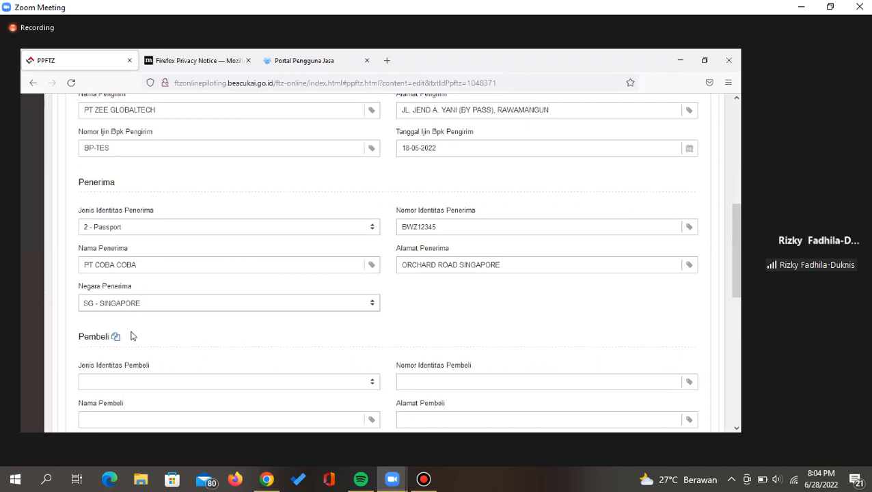
scroll(131, 335, "down", 2)
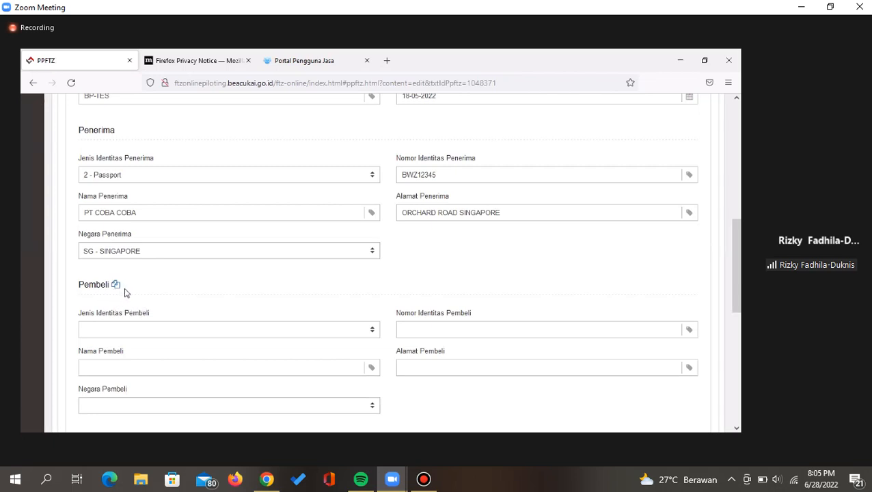
left_click(116, 288)
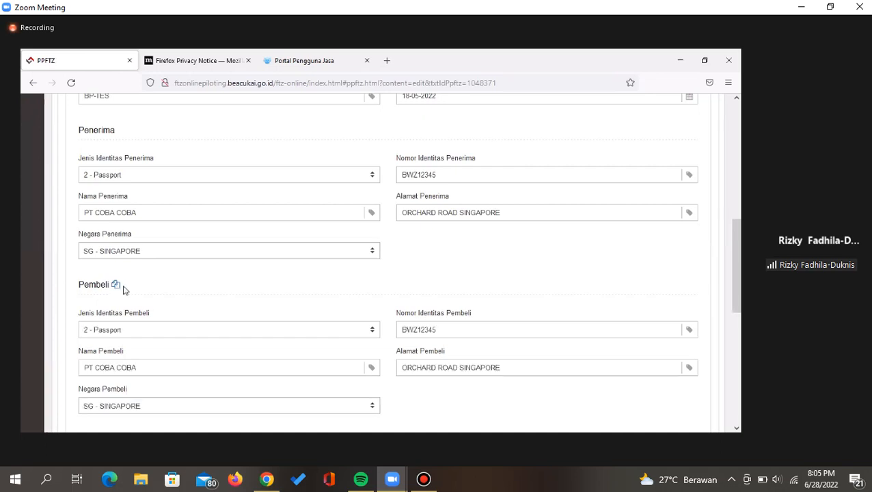
scroll(186, 293, "down", 1)
scroll(186, 292, "up", 1)
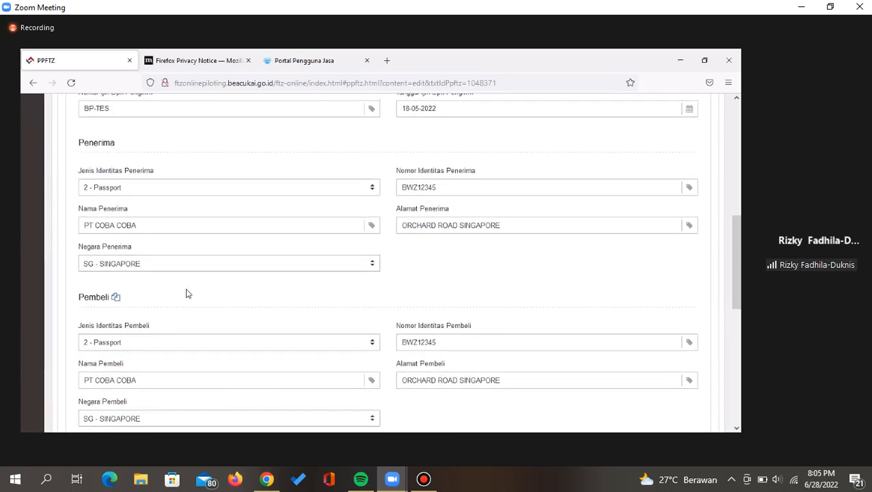
scroll(186, 294, "up", 1)
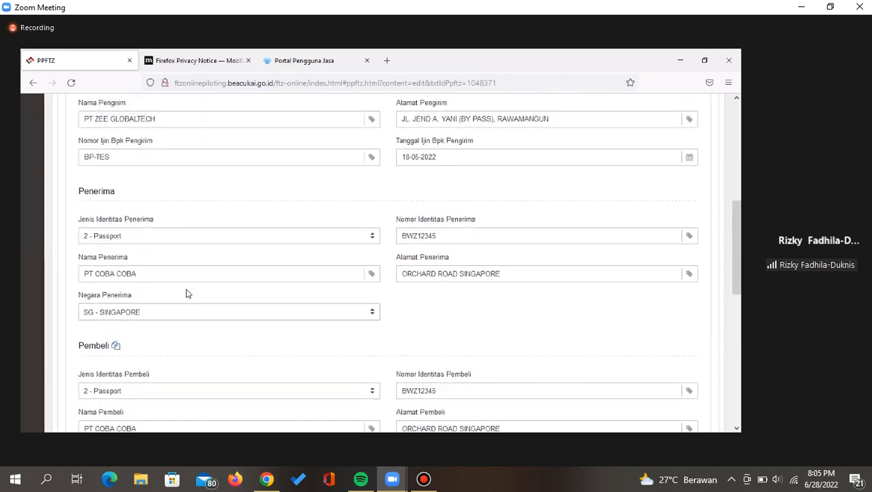
scroll(187, 294, "down", 2)
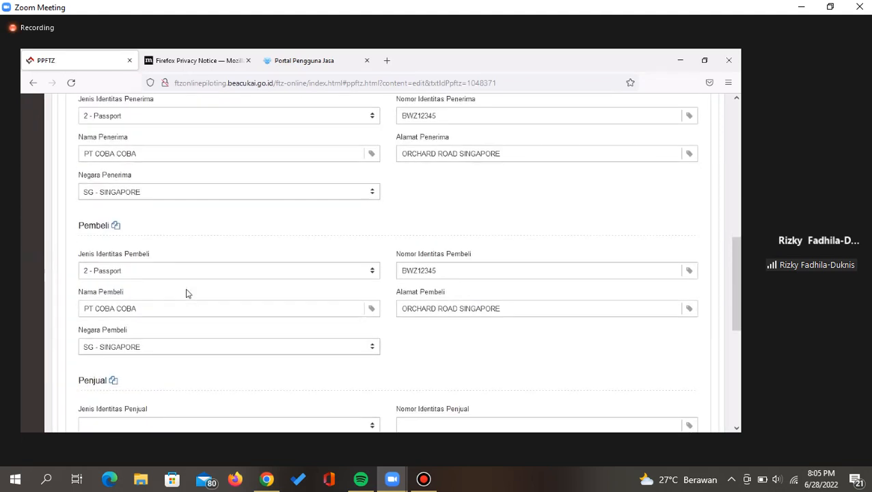
scroll(188, 294, "down", 1)
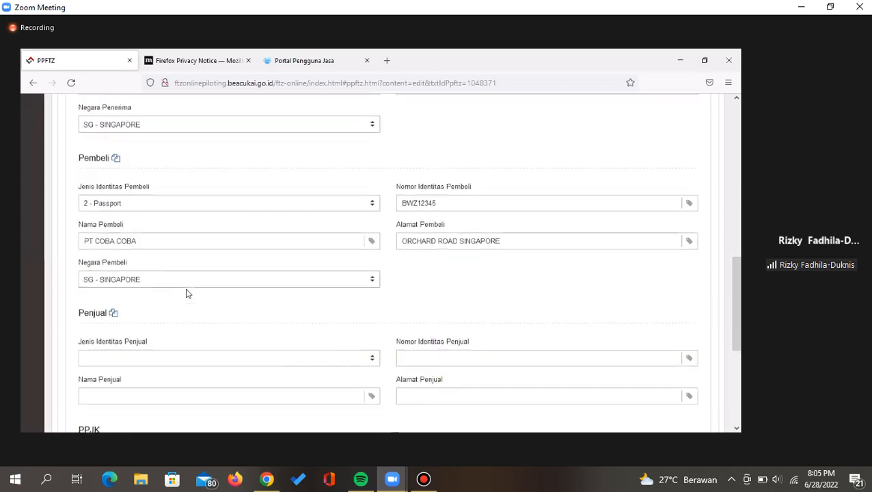
scroll(187, 294, "up", 1)
scroll(187, 294, "down", 1)
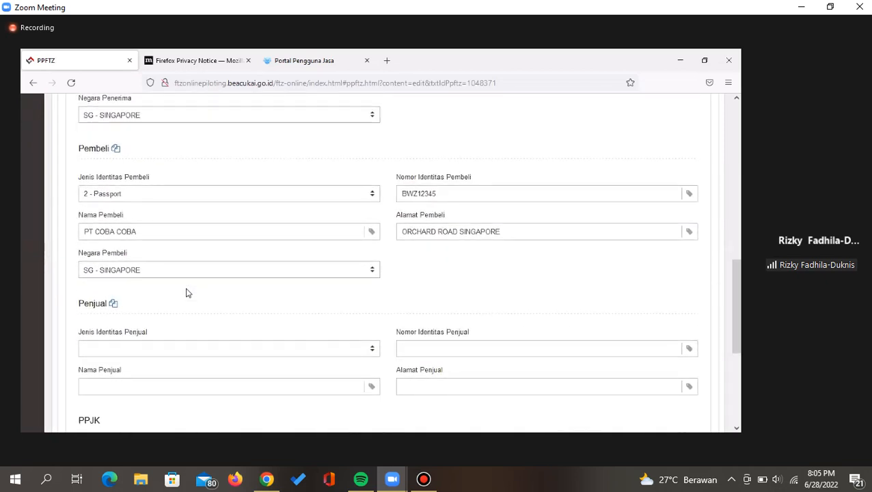
scroll(188, 292, "down", 1)
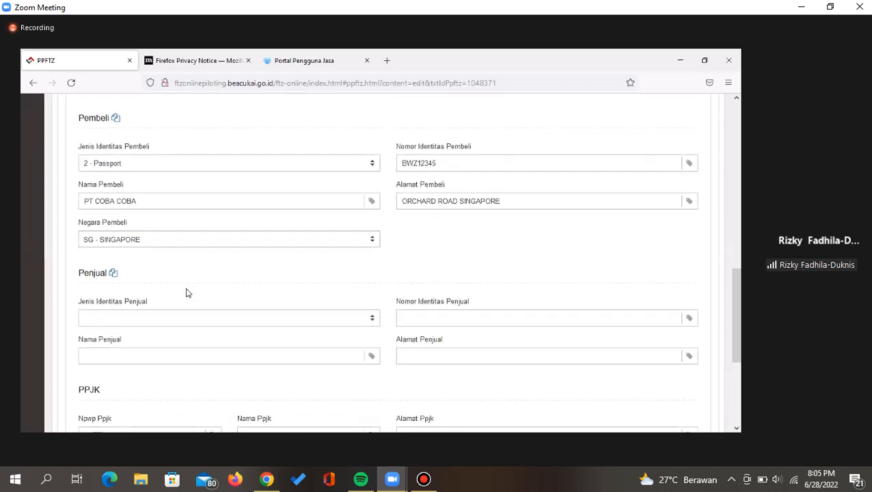
- Copy the Pengirim details (PT ZEE GLOBALTECH, 5 - NPWP 15 Digit) into Penjual, then scroll down
left_click(113, 269)
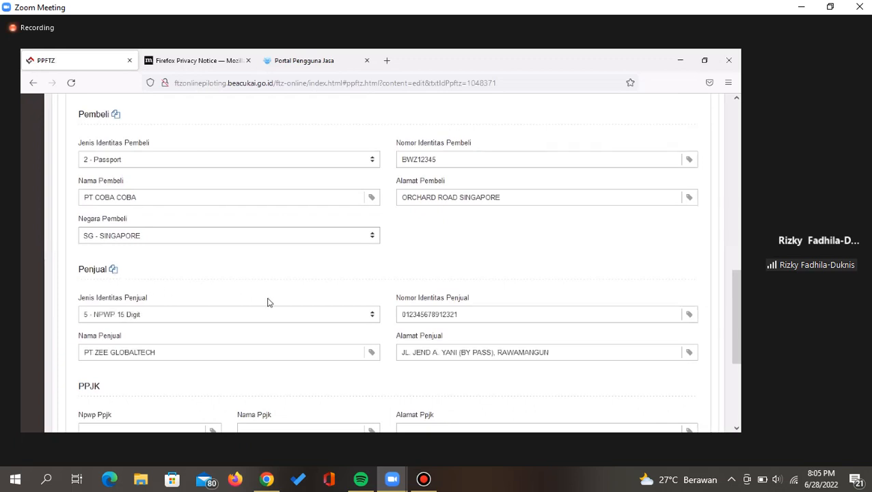
scroll(268, 303, "down", 2)
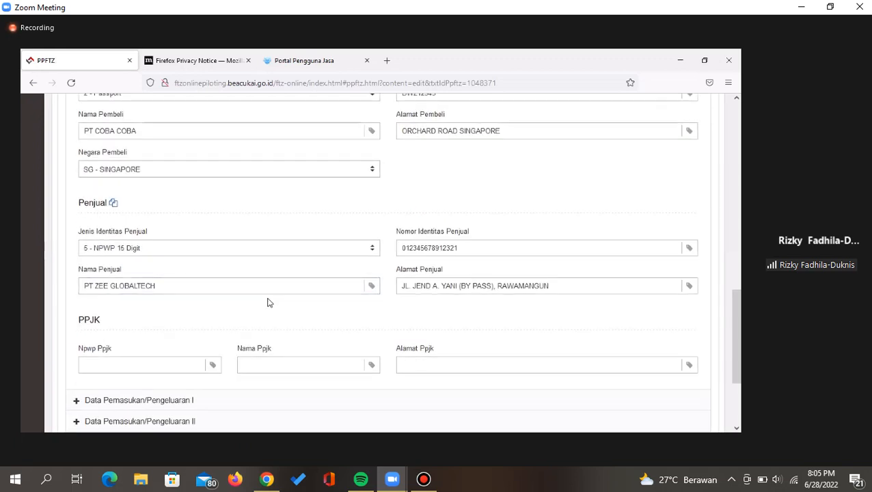
scroll(268, 303, "down", 1)
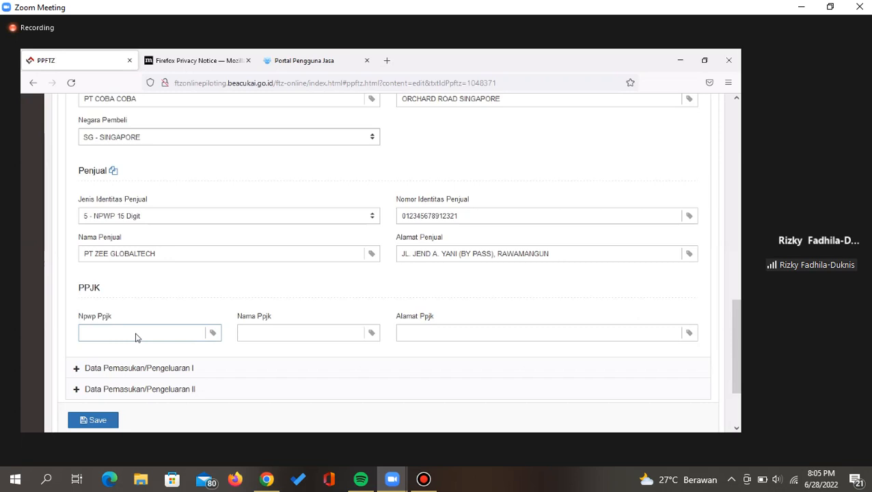
scroll(123, 328, "down", 2)
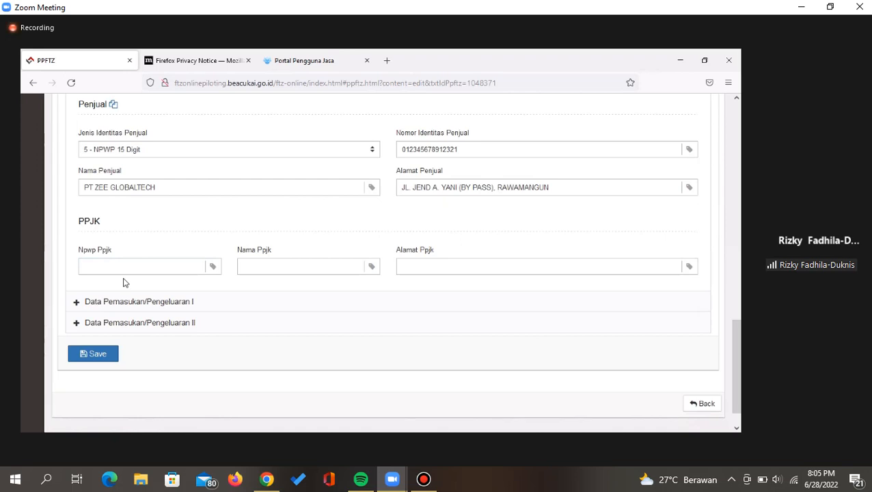
- Set Transaksi to 01 - Pembayaran di muka and Valuta to SGD - Singapore Dollar (Kurs 10608.76)
left_click(113, 305)
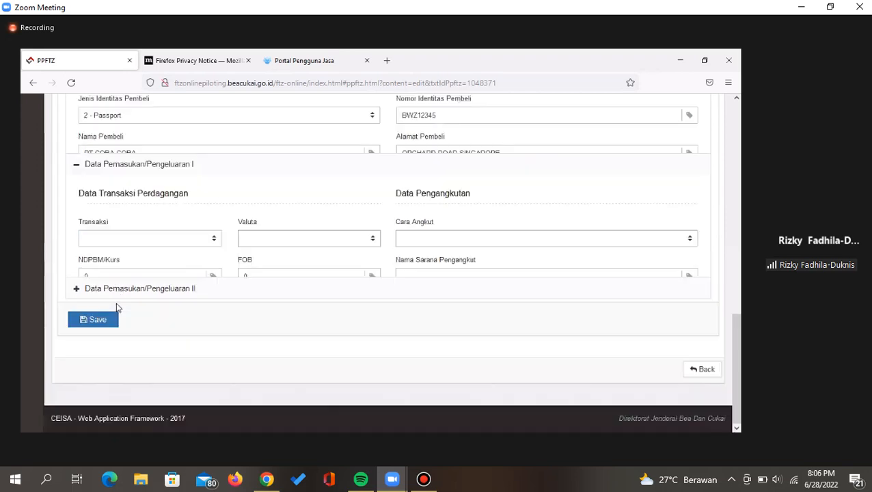
scroll(117, 308, "up", 4)
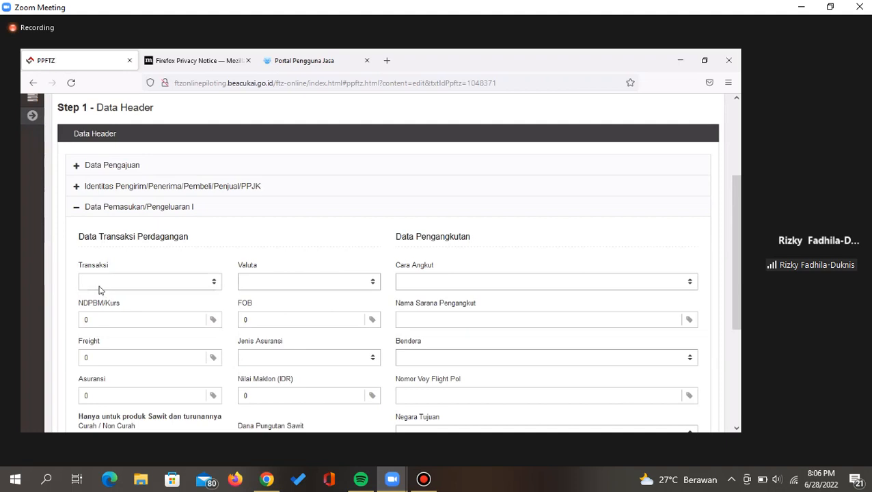
left_click(99, 281)
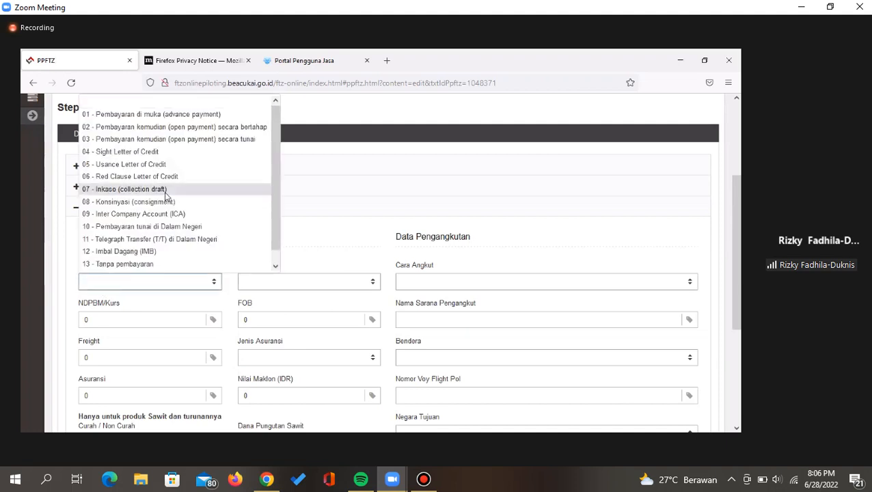
scroll(164, 196, "down", 1)
scroll(164, 196, "up", 1)
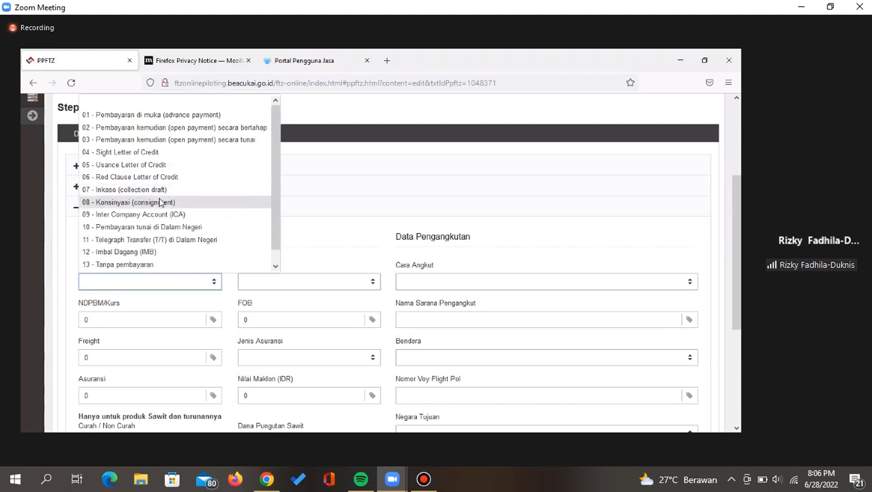
key("Up")
key("Up")
key("Up")
key("Up")
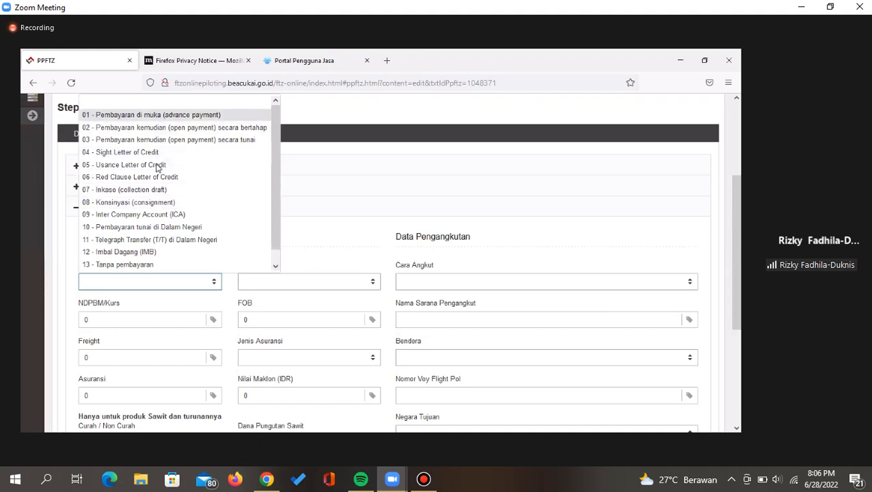
key("Tab")
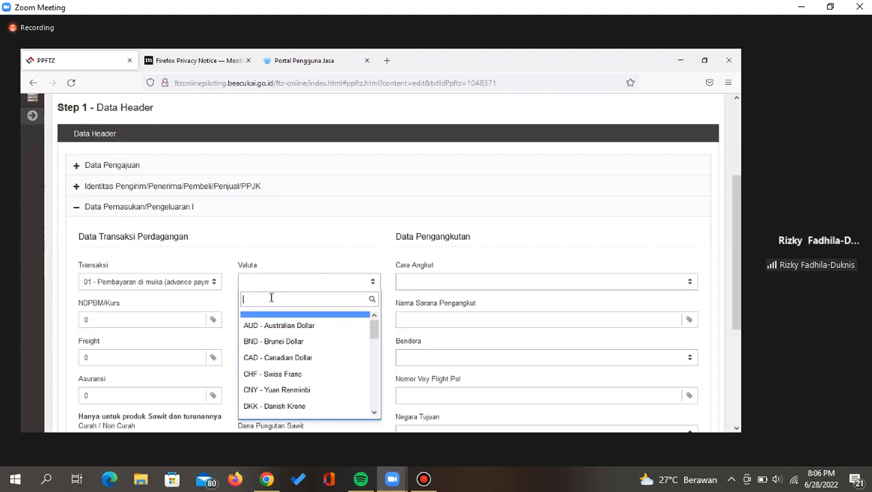
type("SGD")
left_click(265, 319)
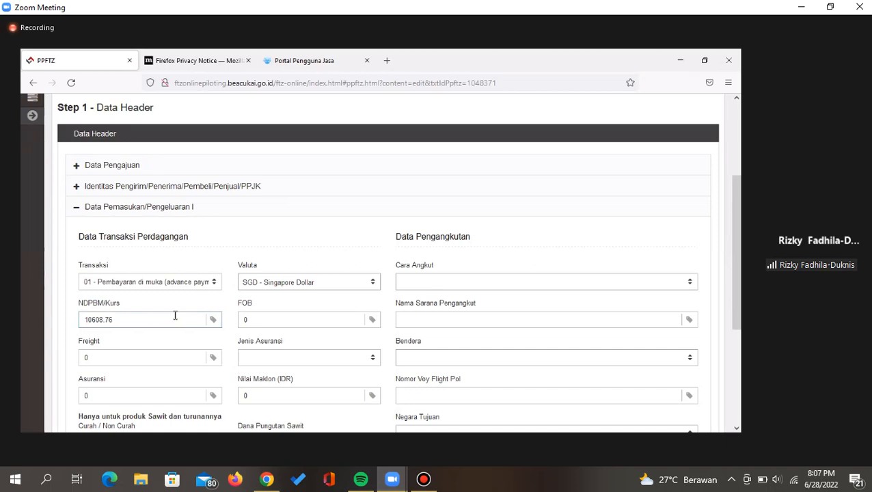
- Set Cara Angkut to 1 - LAUT, replacing an accidental 7 - INSTALASI choice
left_click(491, 291)
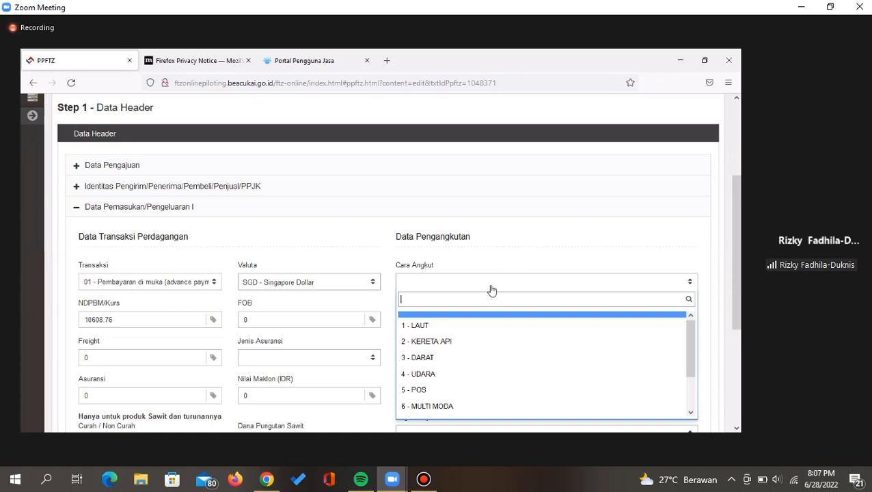
scroll(488, 382, "down", 3)
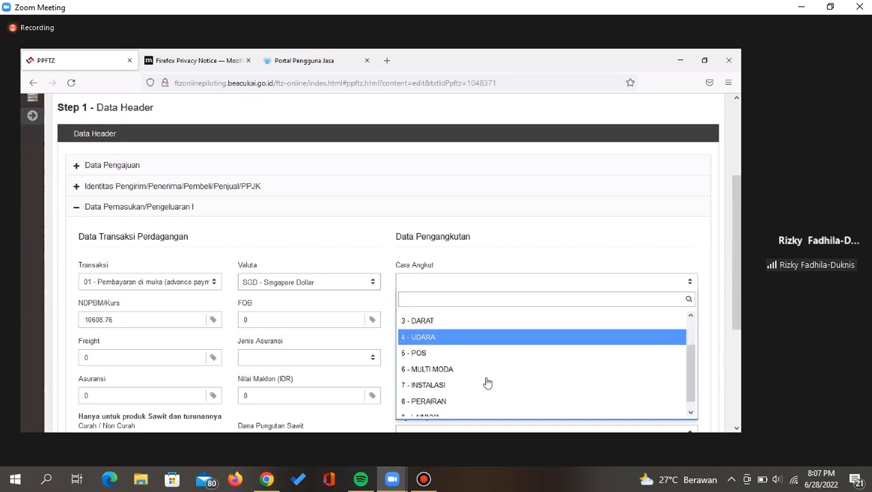
left_click(487, 381)
scroll(488, 383, "down", 3)
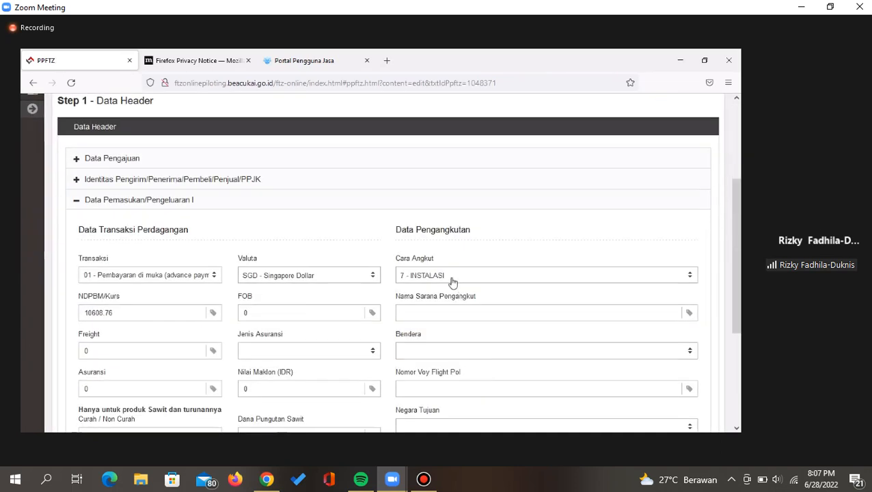
left_click(440, 273)
scroll(475, 348, "up", 1)
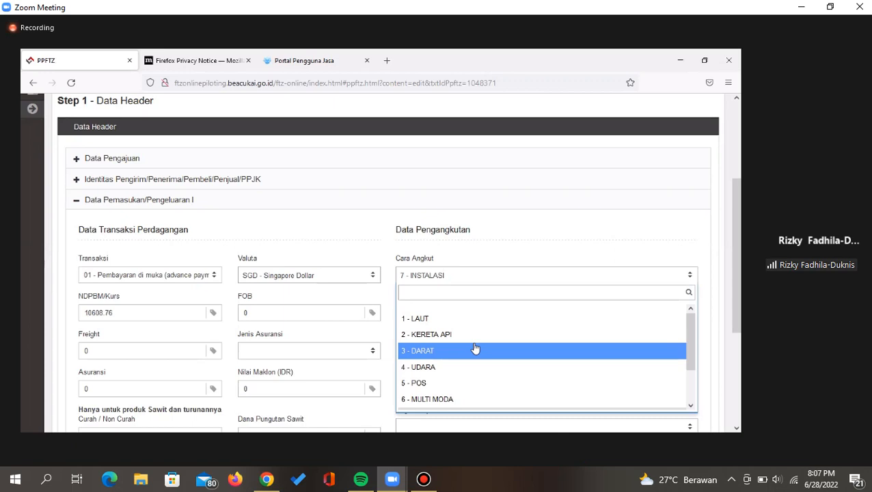
scroll(475, 348, "down", 2)
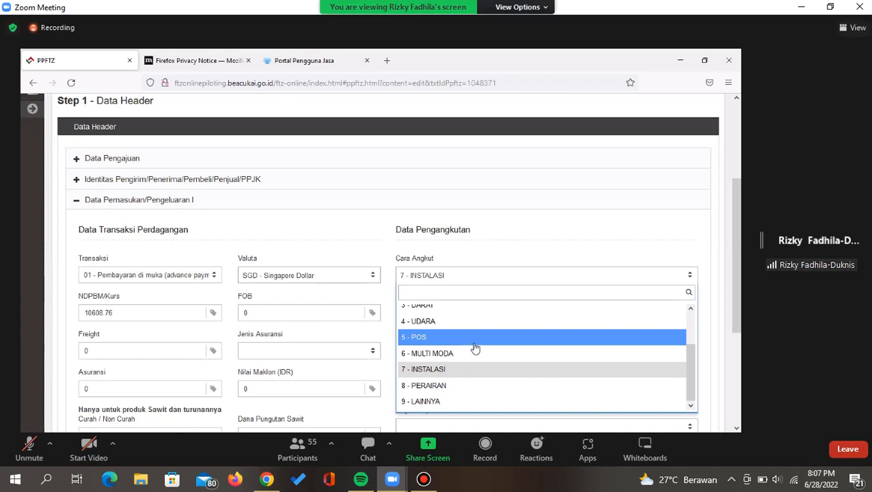
scroll(474, 348, "up", 2)
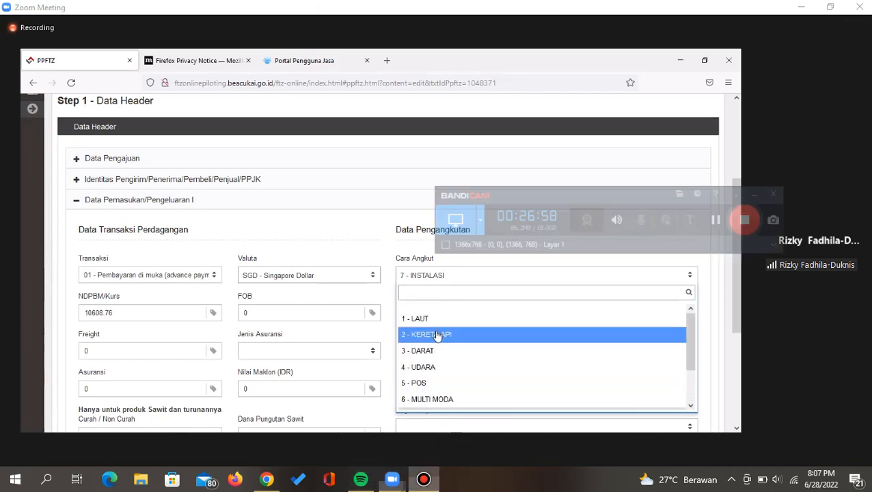
scroll(443, 348, "down", 1)
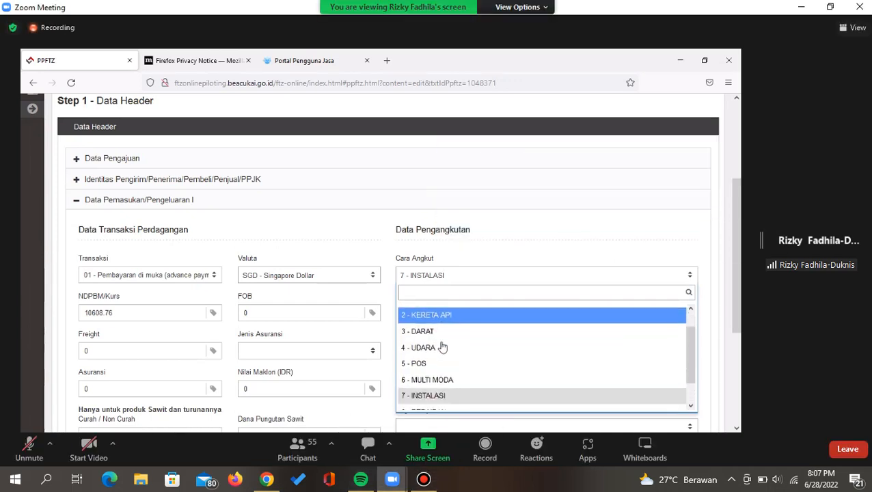
scroll(443, 348, "up", 1)
left_click(424, 315)
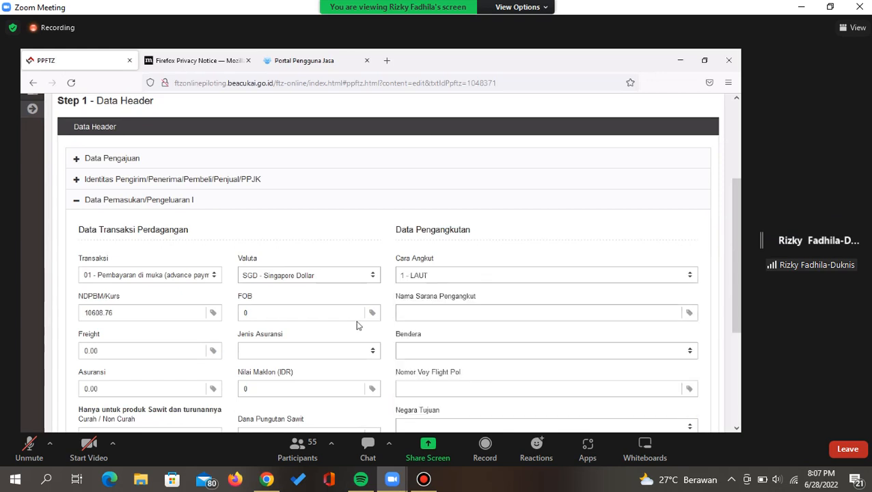
left_click(407, 316)
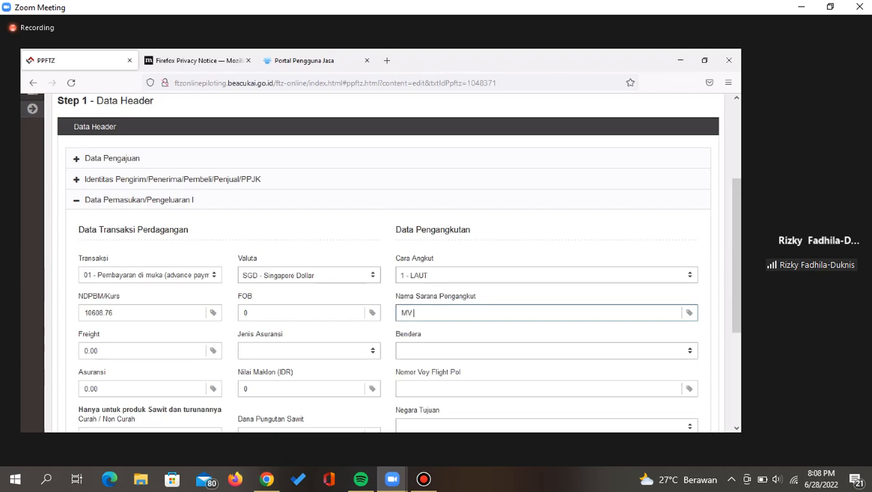
- Enter vessel name MV. COBA COBA and FOB 1000.00, checking the Freight value of 15.30
type("MV COBA COBA")
left_click(293, 317)
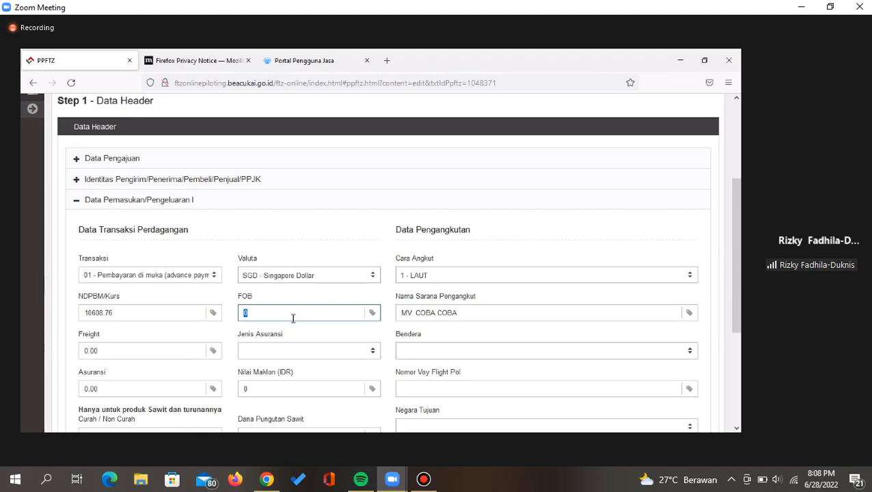
type("1000")
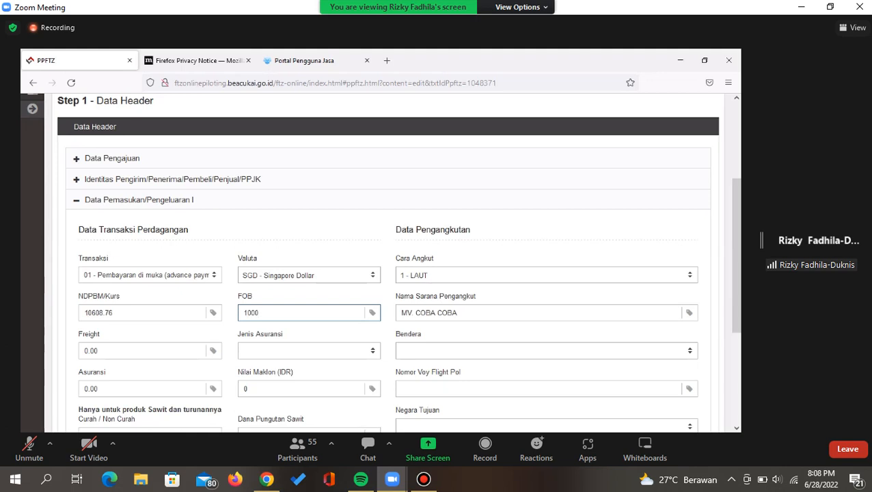
key("Tab")
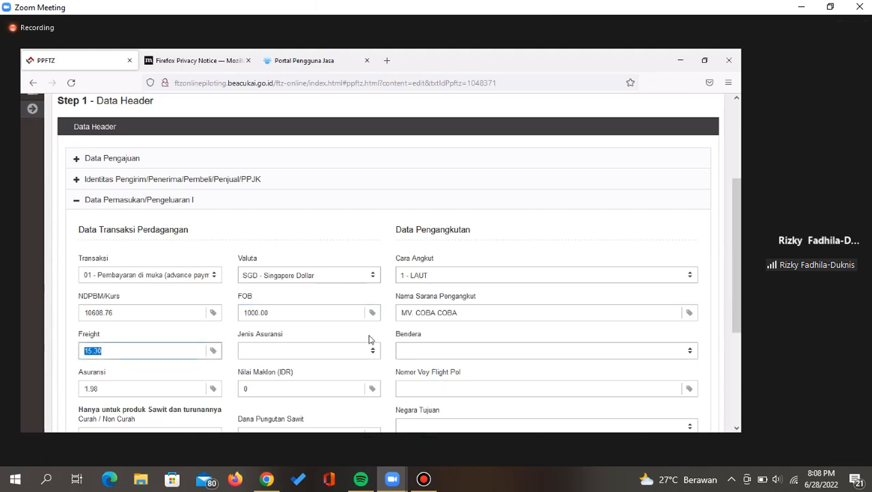
key("Tab")
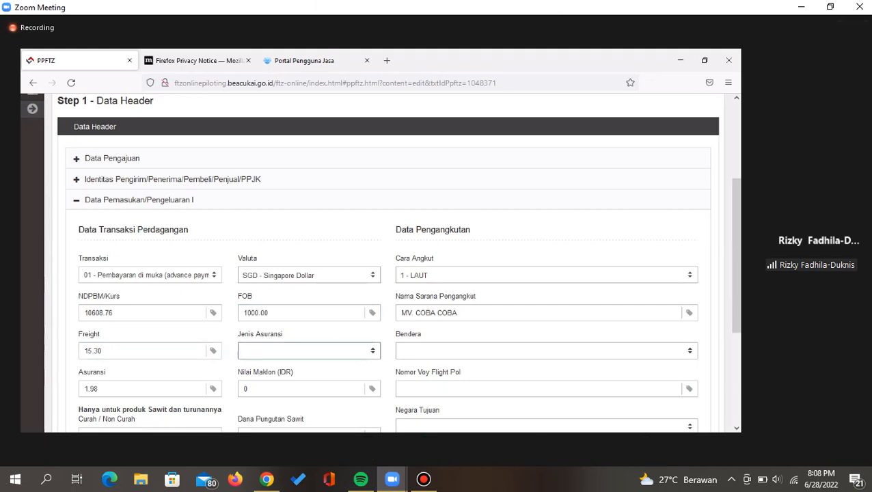
scroll(306, 330, "down", 1)
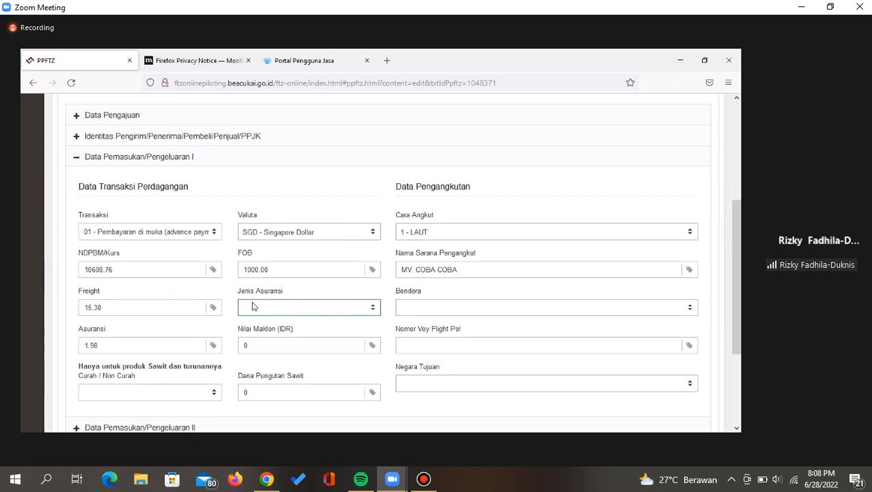
left_click(133, 304)
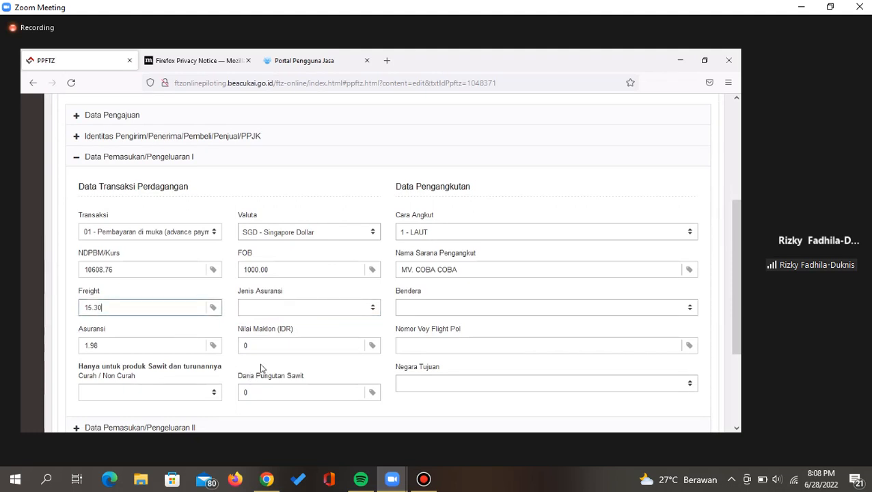
- Choose 1 - DALAM NEGERI insurance, flag ID - INDONESIA, and voyage number VO123
left_click(278, 309)
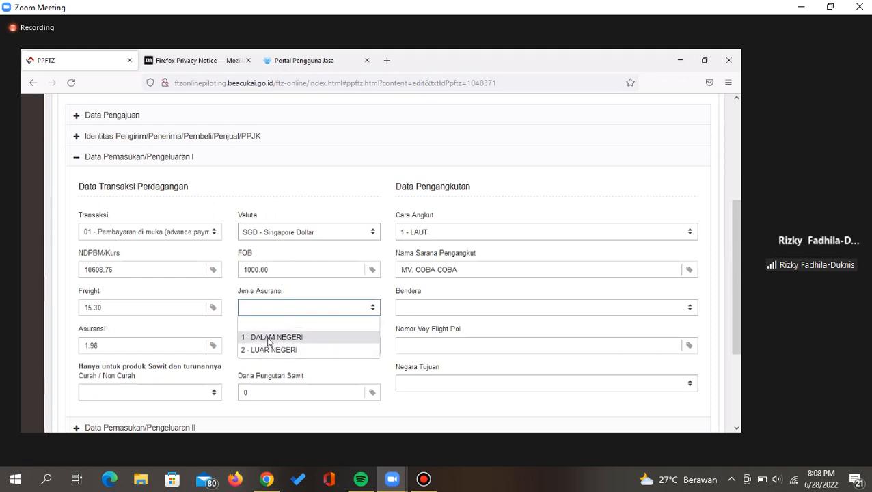
left_click(269, 337)
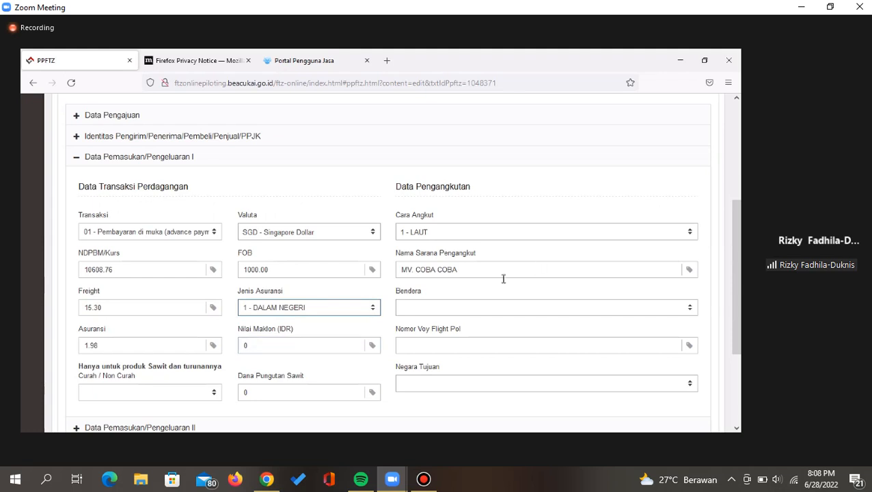
left_click(452, 306)
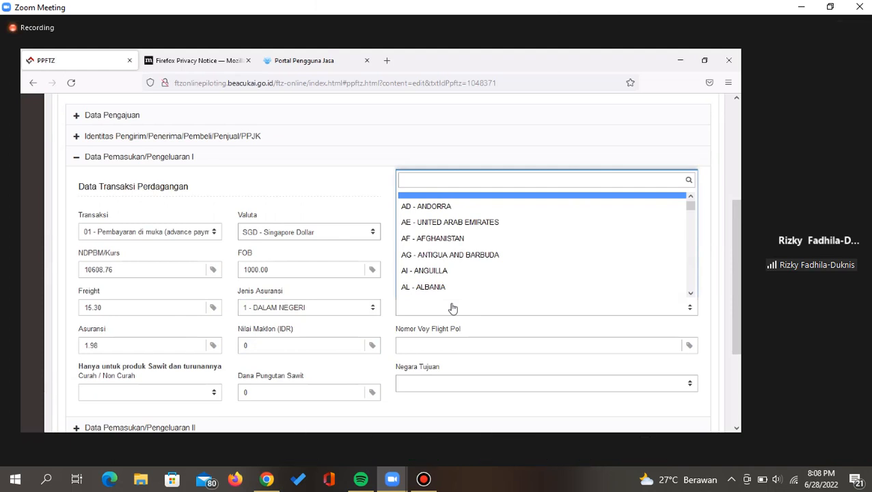
type("INDONES")
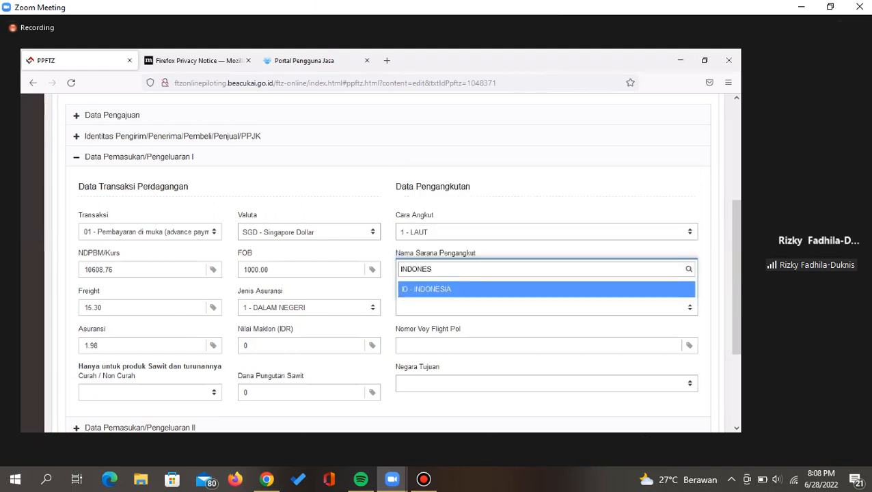
key("Return")
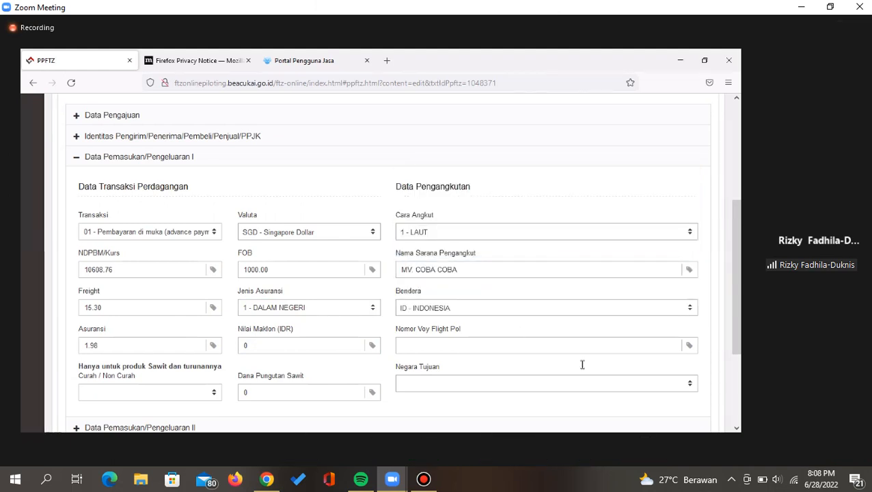
left_click(527, 348)
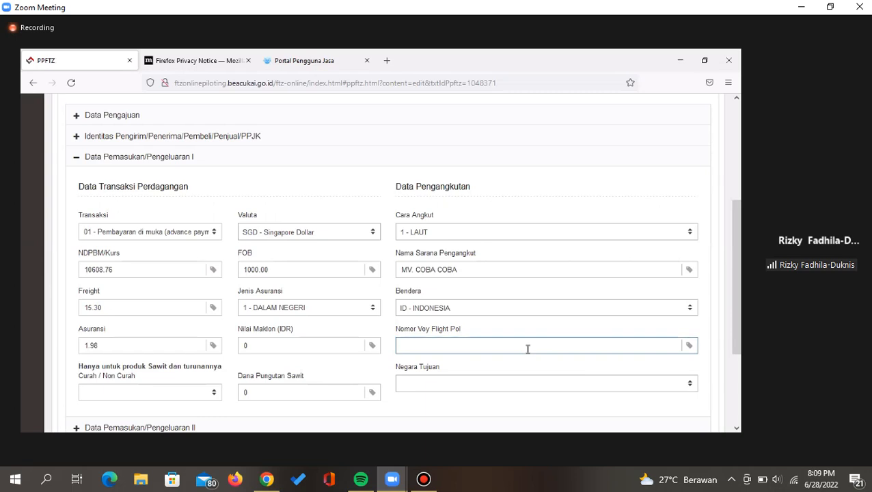
type("VO123")
- Set Negara Tujuan to SG - SINGAPORE via an SG search, leaving Curah / Non Curah unchanged
scroll(527, 348, "down", 2)
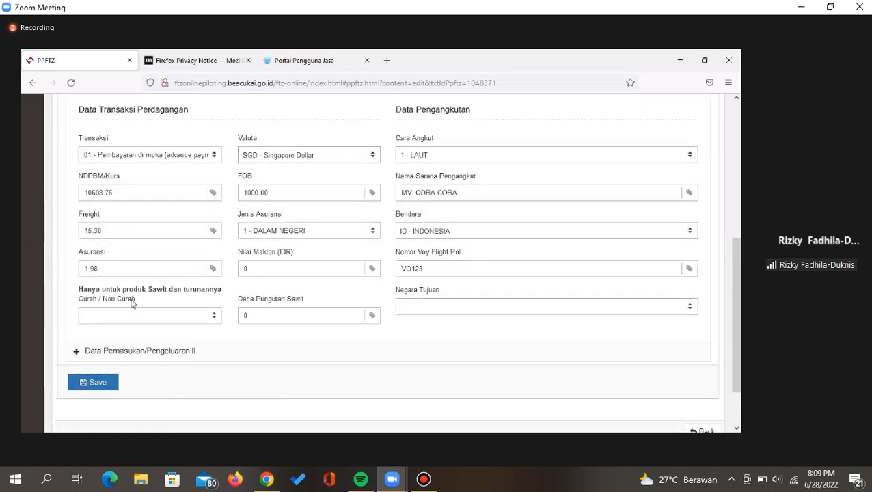
left_click(154, 317)
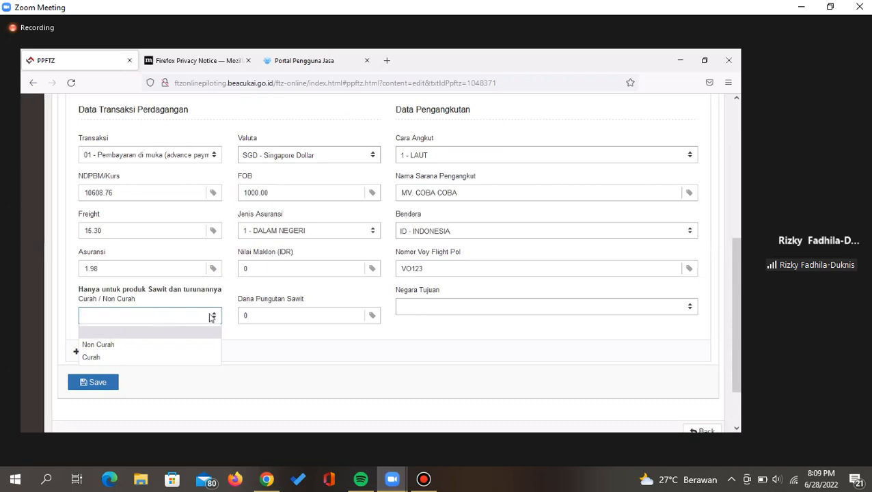
left_click(326, 315)
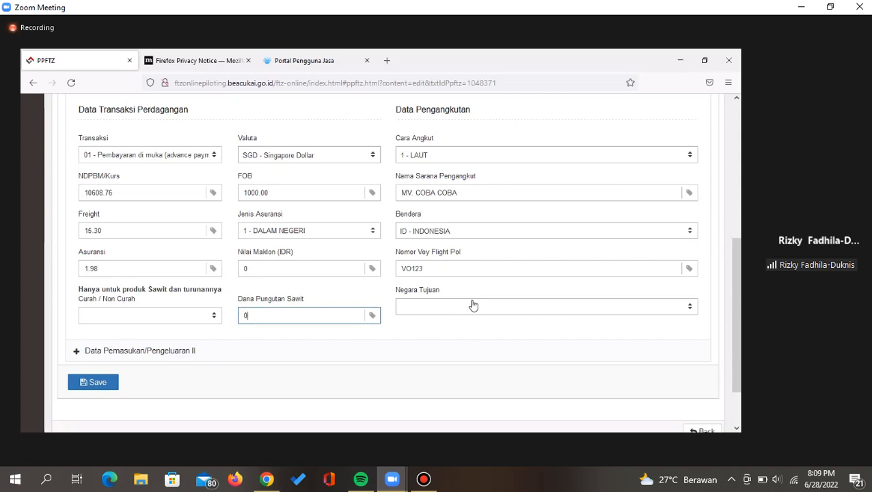
left_click(431, 309)
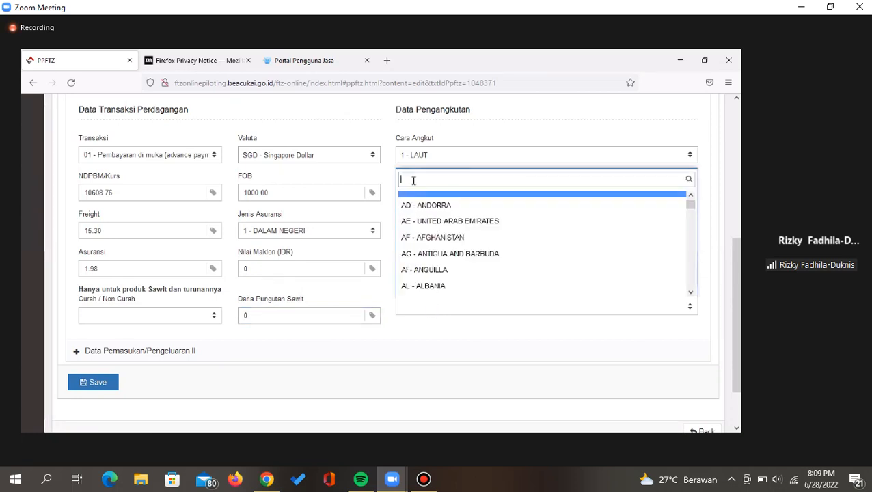
type("SG")
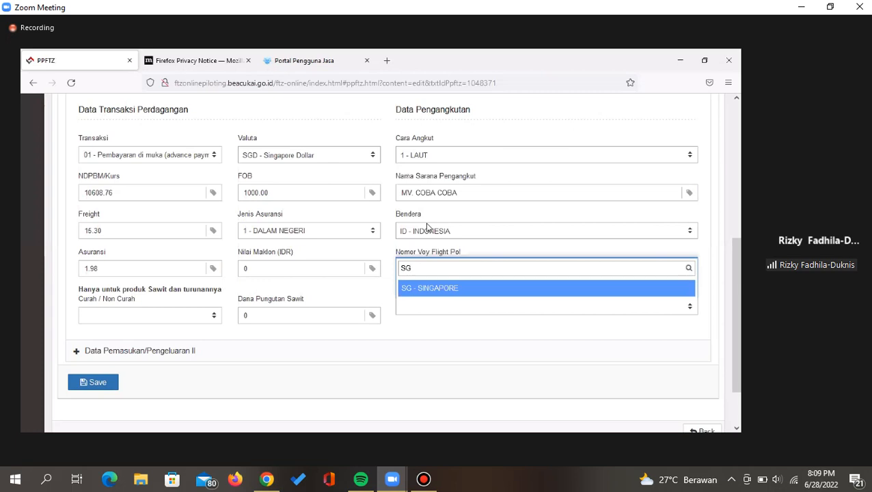
left_click(441, 288)
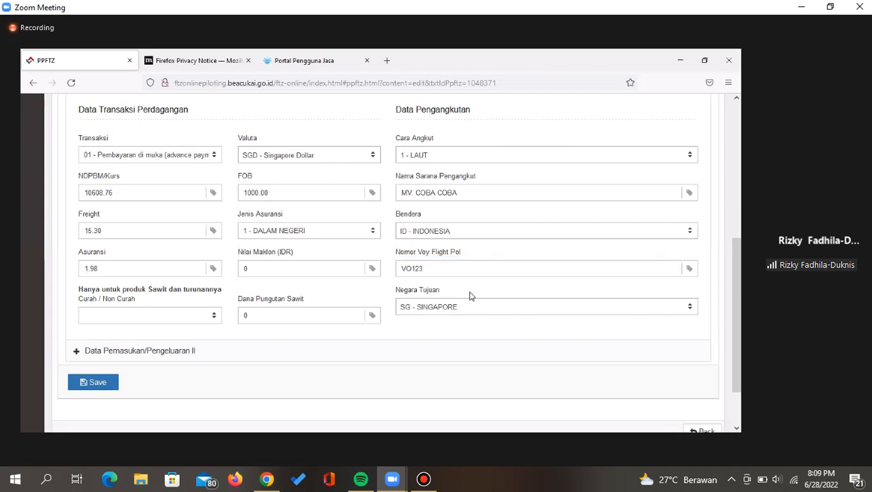
scroll(243, 332, "down", 2)
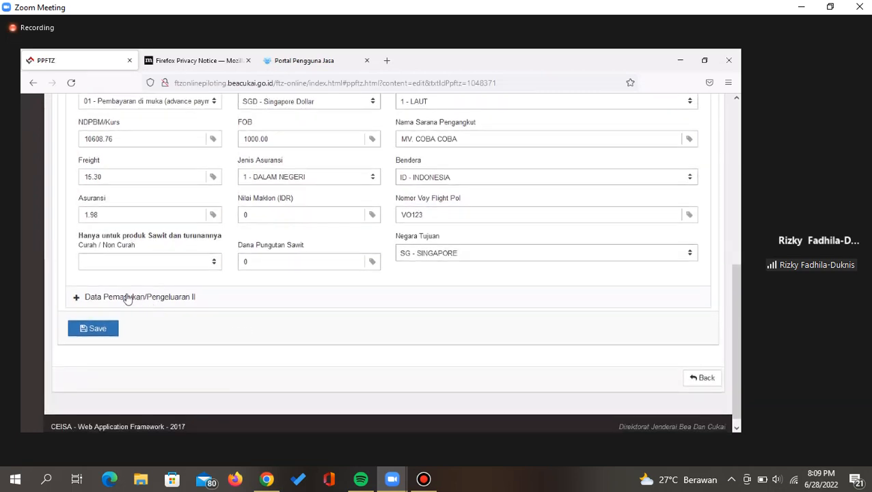
- Expand Data Pemasukan/Pengeluaran II and try the Pelabuhan Muat port search without choosing a port
left_click(127, 298)
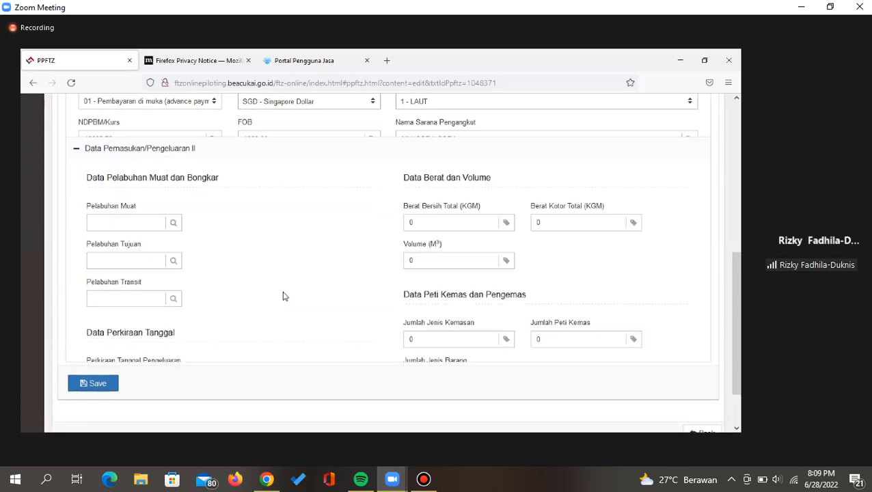
scroll(284, 296, "down", 2)
scroll(284, 296, "up", 2)
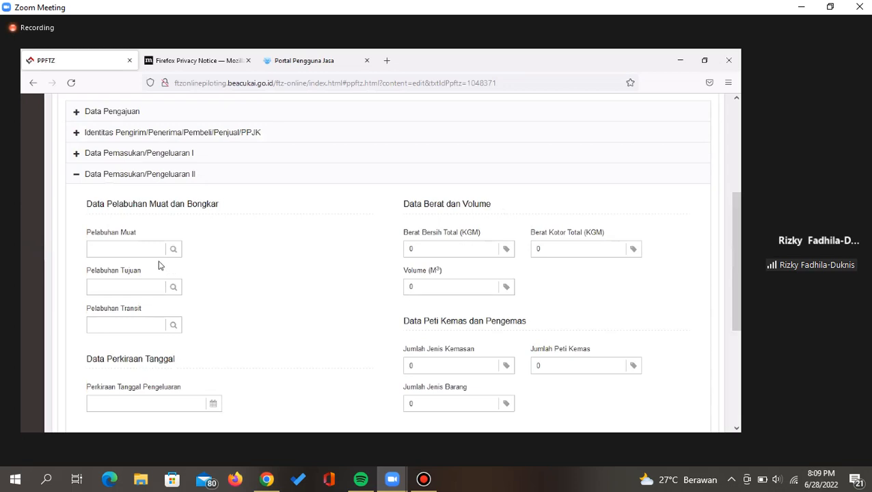
left_click(132, 247)
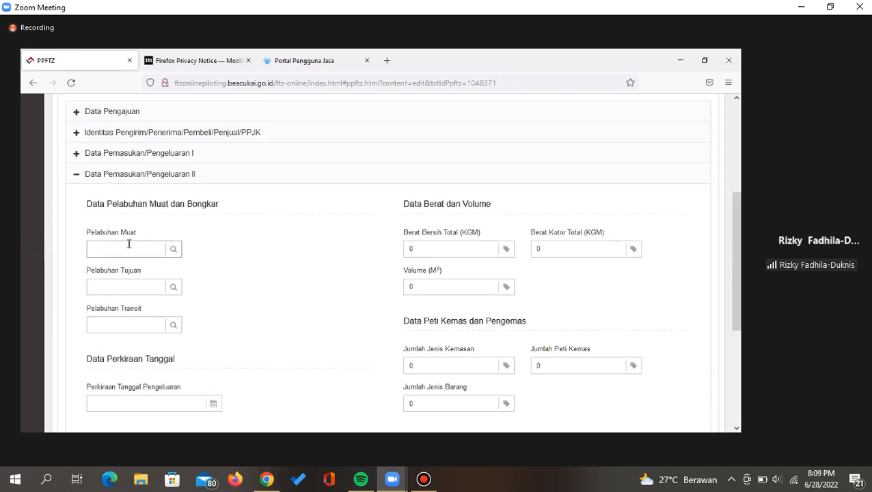
left_click(173, 250)
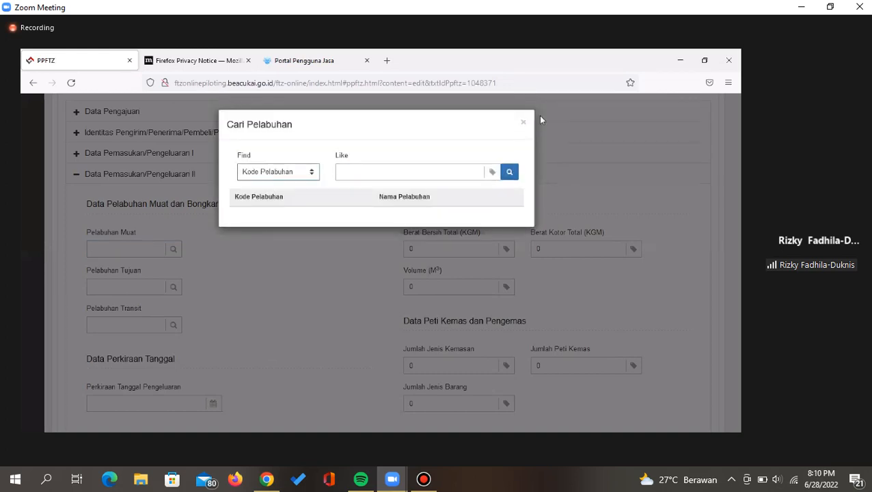
left_click(523, 124)
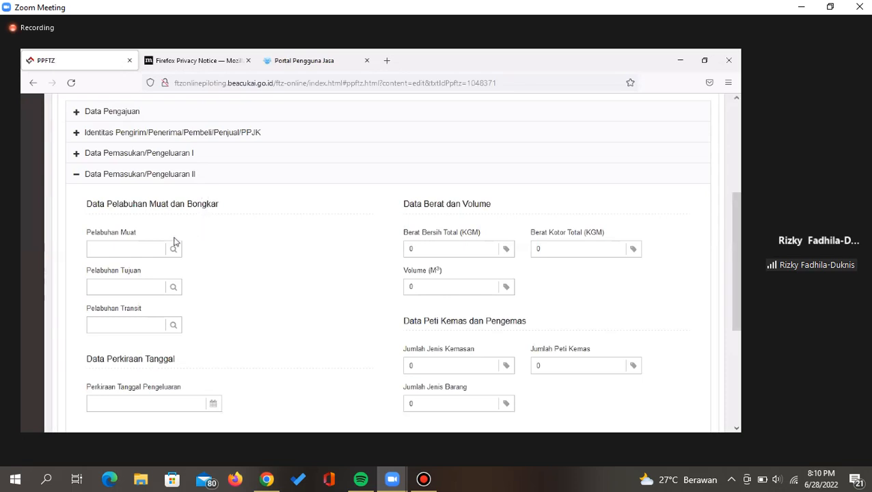
- Search ports by name for BATU AMPAR and set Pelabuhan Muat to IDBTU
left_click(152, 250)
left_click(173, 250)
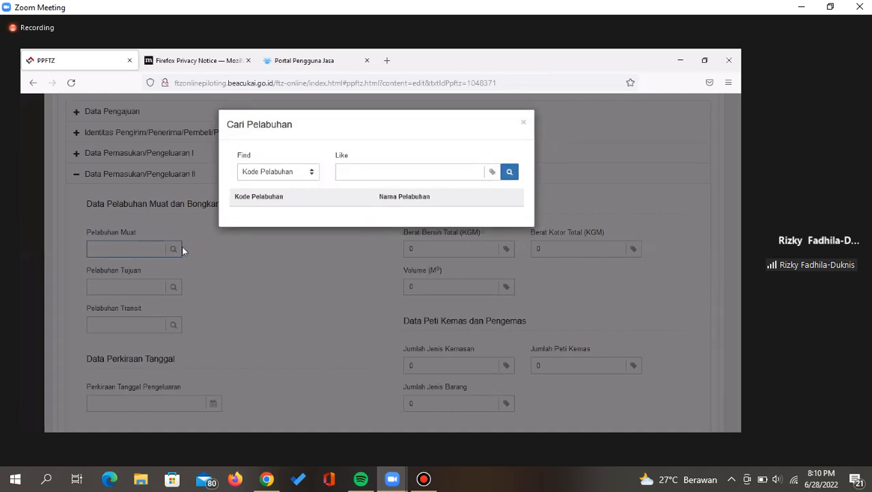
left_click(277, 179)
left_click(267, 200)
left_click(360, 176)
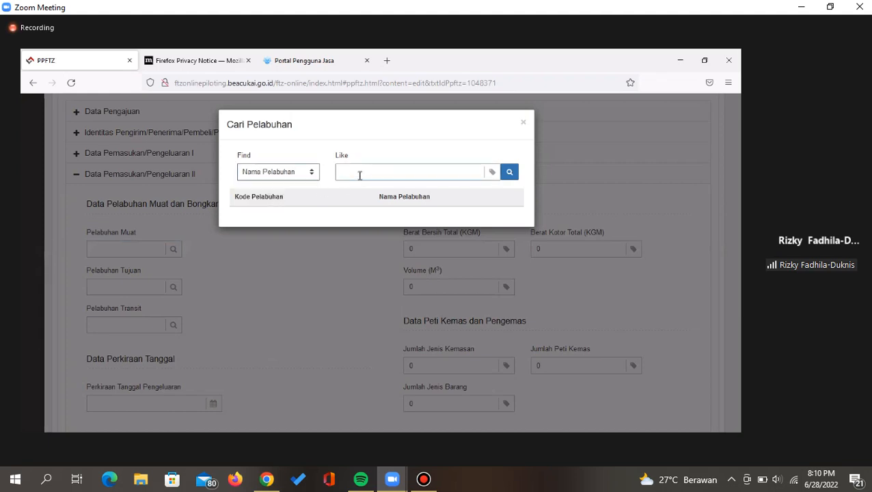
type("BATU")
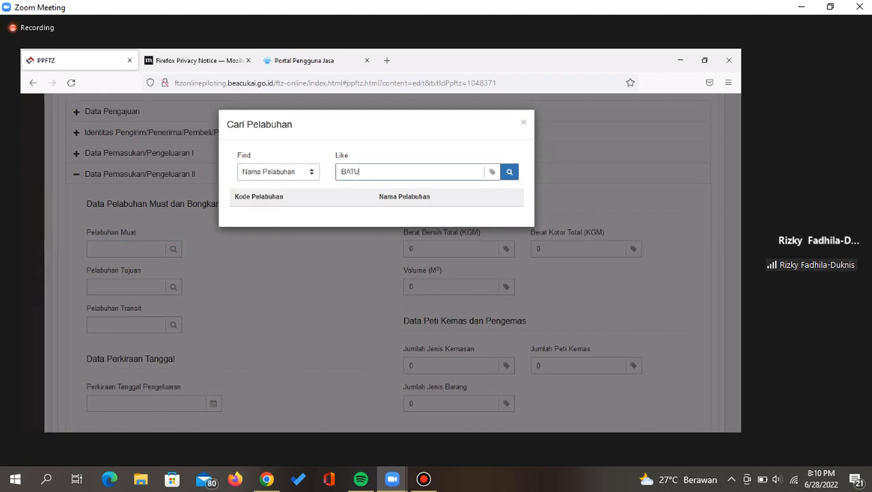
type(" AMPAR")
left_click(515, 176)
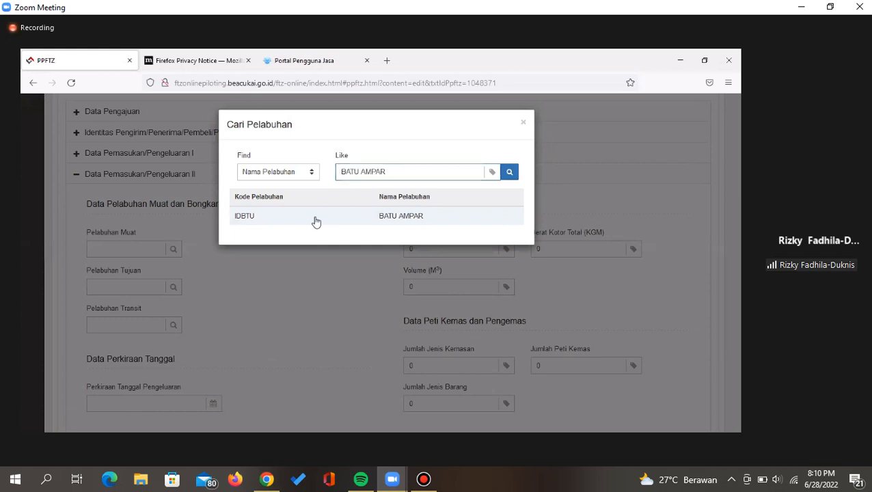
left_click(315, 220)
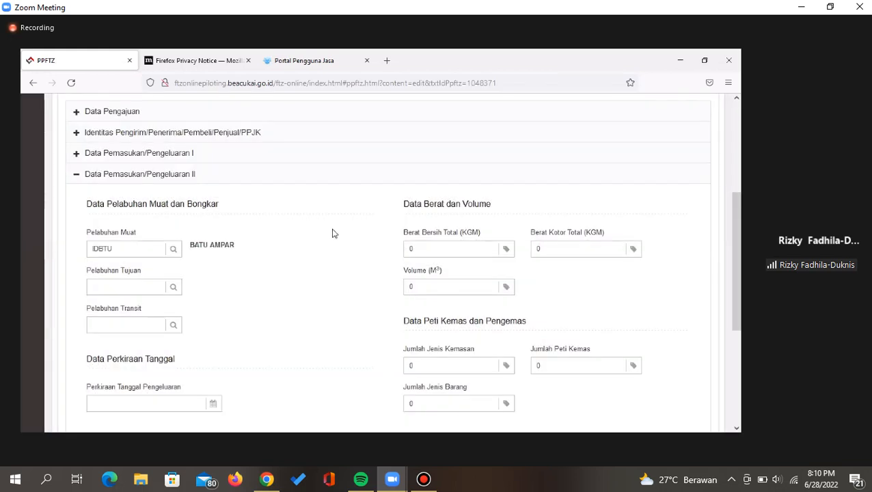
left_click(117, 286)
- Search ports for SINGAPORE and set Pelabuhan Tujuan to SGSIN, rechecking loading port IDBTU
left_click(174, 287)
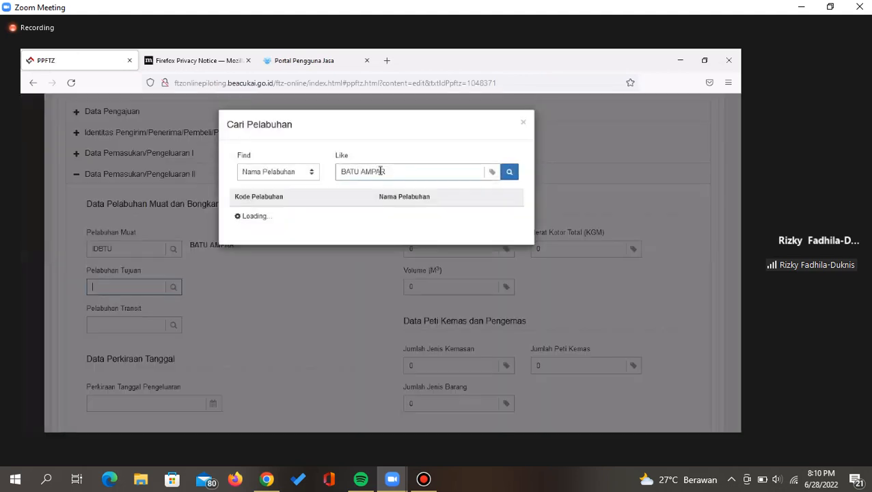
triple_click(382, 171)
type("SINGAP")
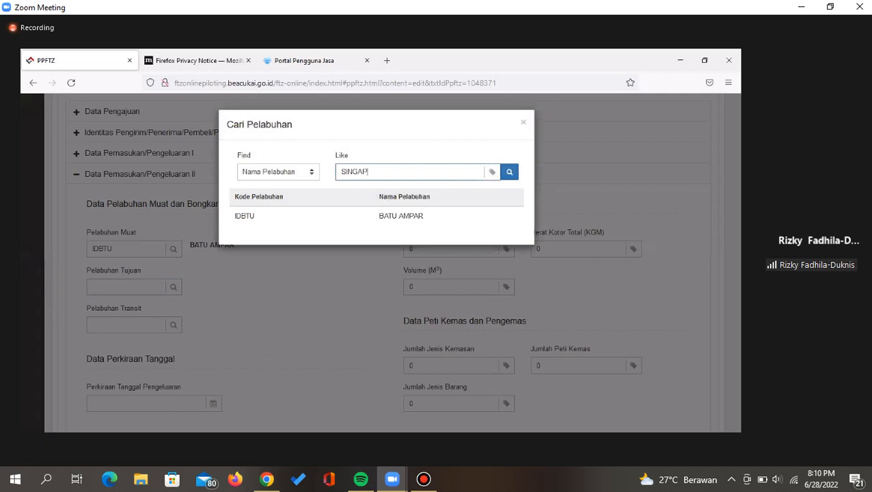
type("URA")
left_click(508, 175)
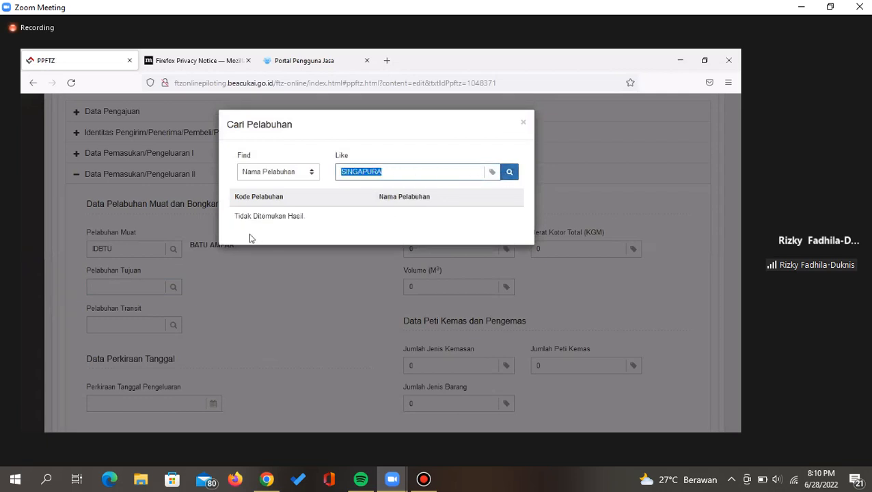
type("SINGAP")
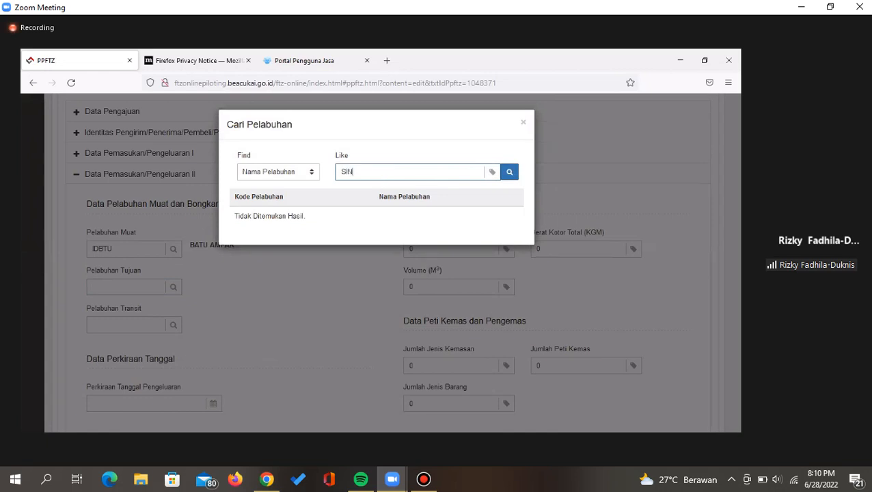
left_click(509, 178)
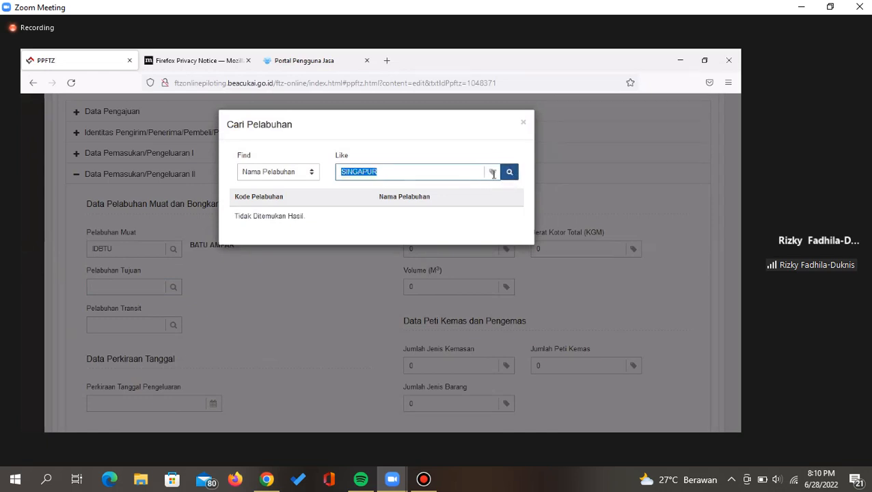
type("SINGAPORE")
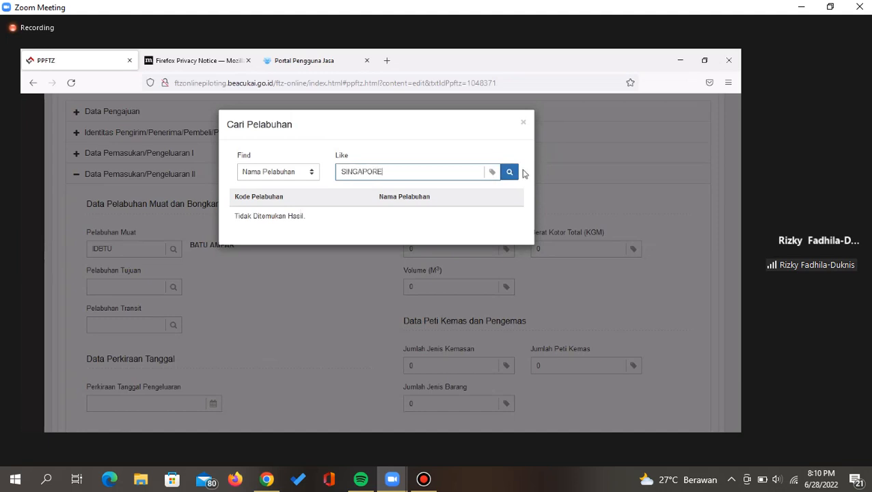
left_click(509, 174)
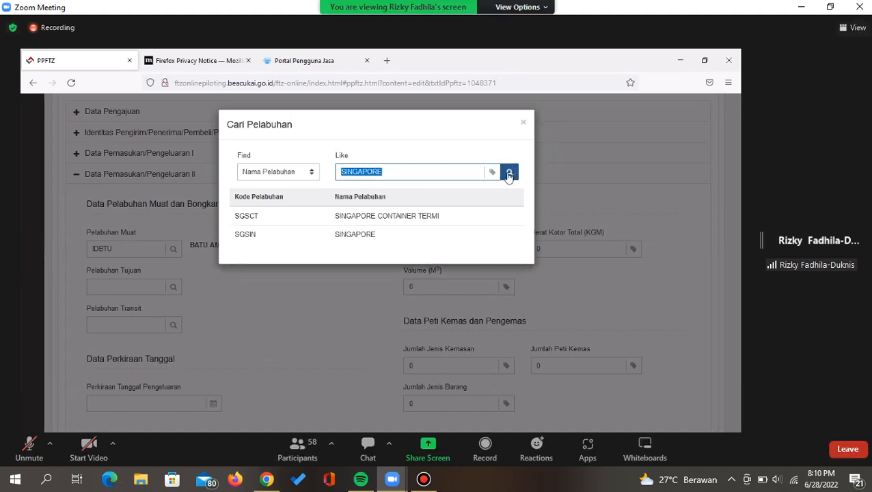
left_click(326, 238)
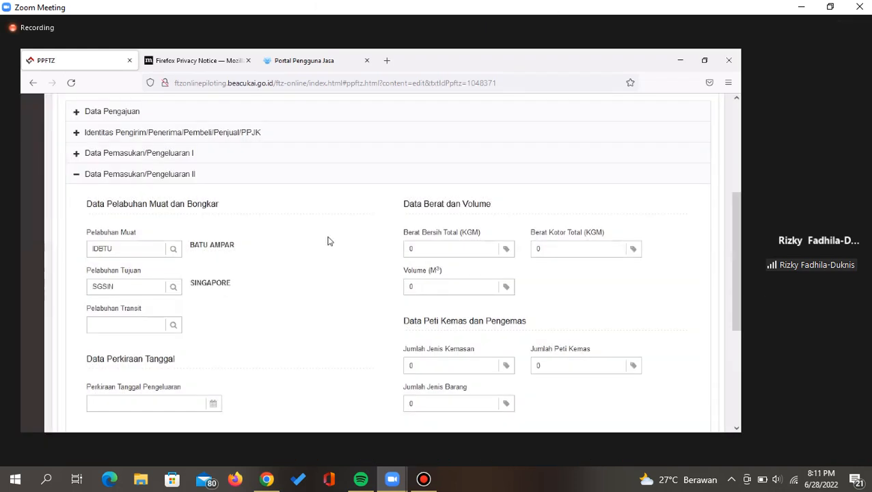
left_click(115, 248)
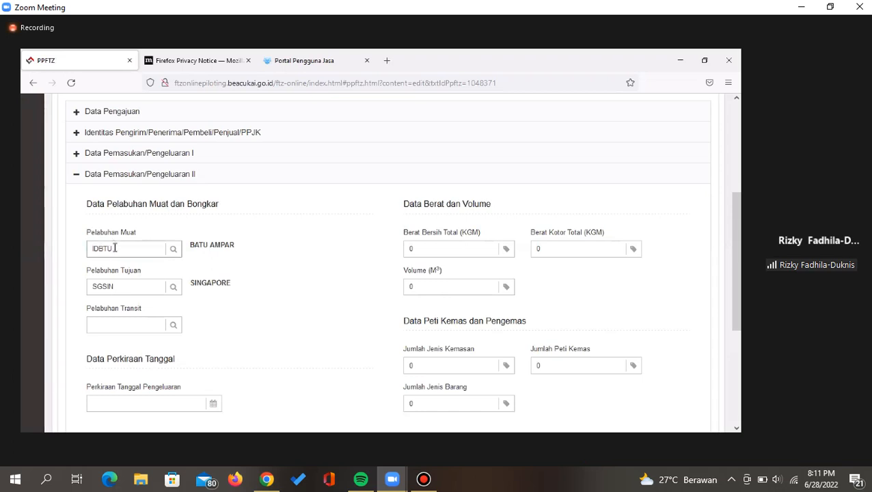
left_click(112, 253)
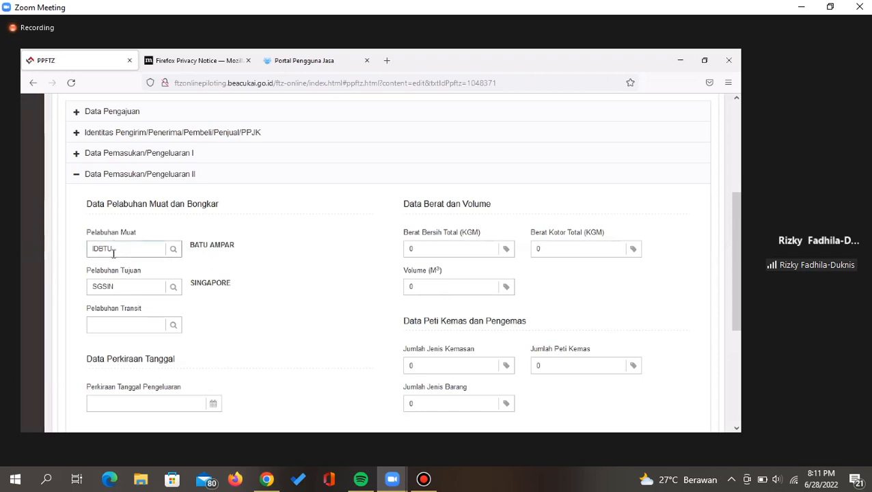
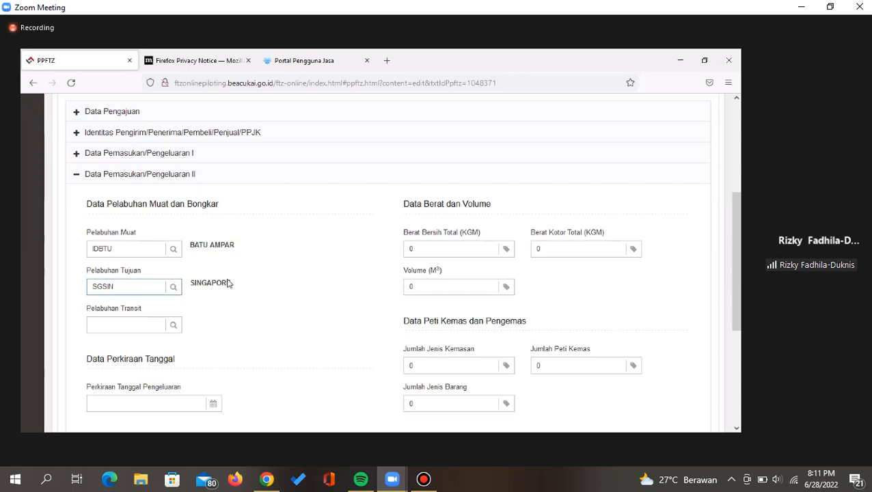
- Enter 1000 as both the net and gross total weight (Berat Bersih and Berat Kotor Total)
left_click(422, 263)
left_click(424, 250)
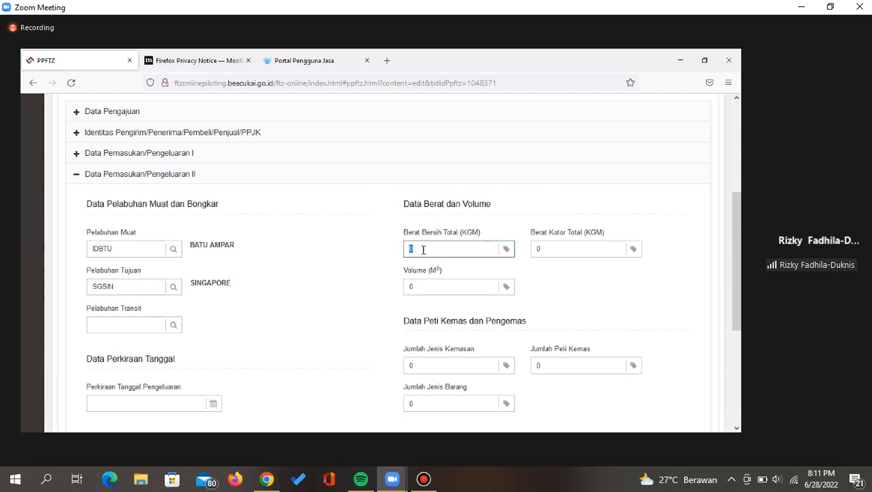
type("1000")
key("Tab")
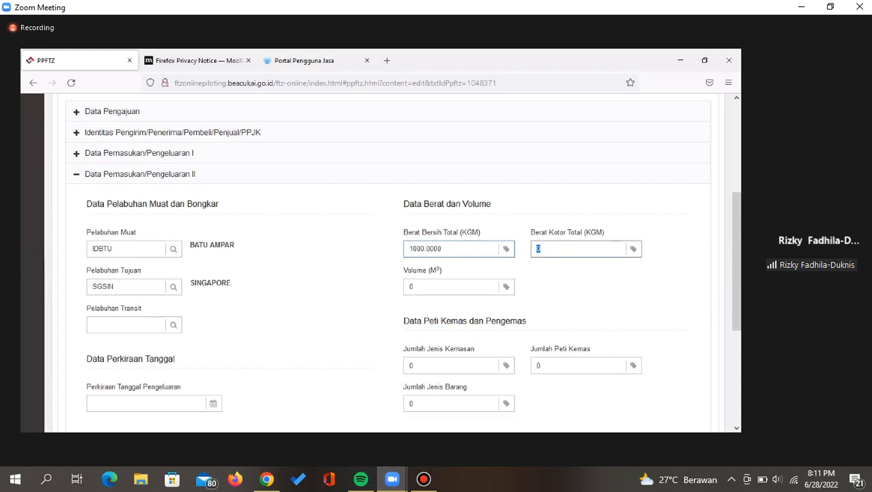
type("1000")
key("Tab")
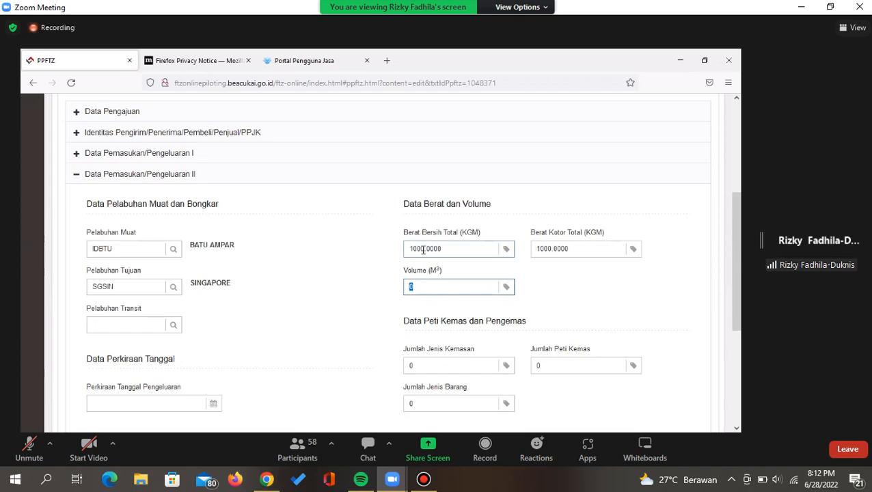
- Replace the Volume (M3) value with 100
scroll(678, 218, "up", 3)
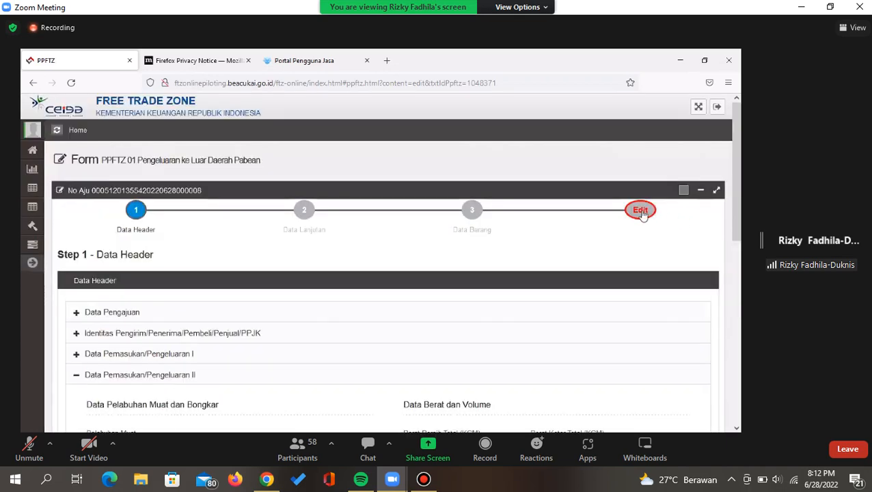
scroll(642, 214, "down", 8)
scroll(519, 274, "up", 4)
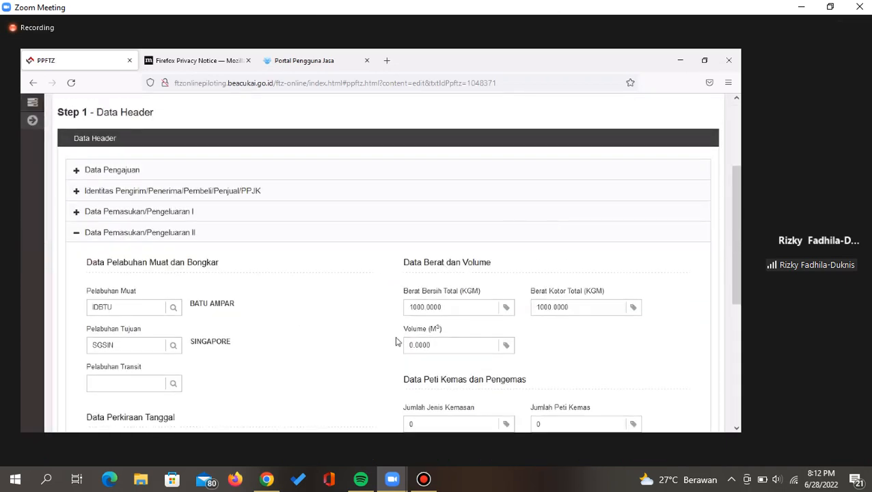
left_click(441, 350)
double_click(439, 349)
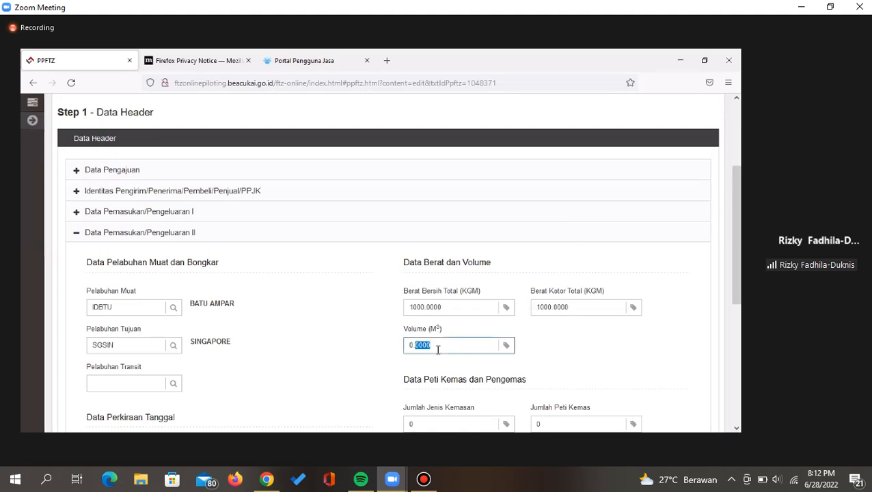
key("ctrl+a")
type("100")
left_click(569, 367)
scroll(568, 367, "down", 2)
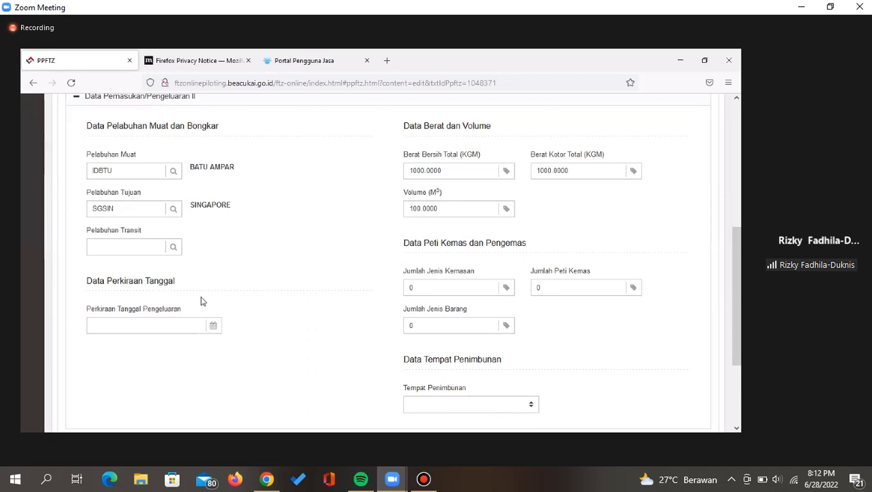
left_click(119, 241)
- Pick 29 June 2022 as the Perkiraan Tanggal Pengeluaran from the calendar
left_click(183, 324)
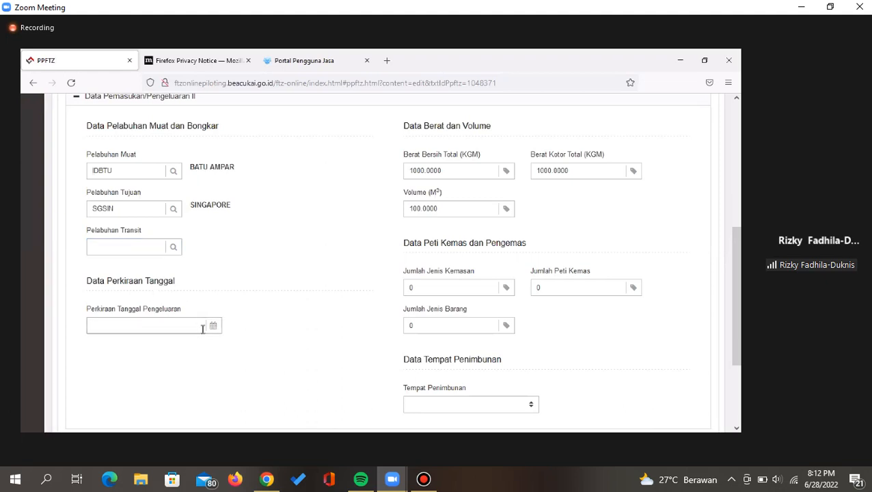
left_click(202, 329)
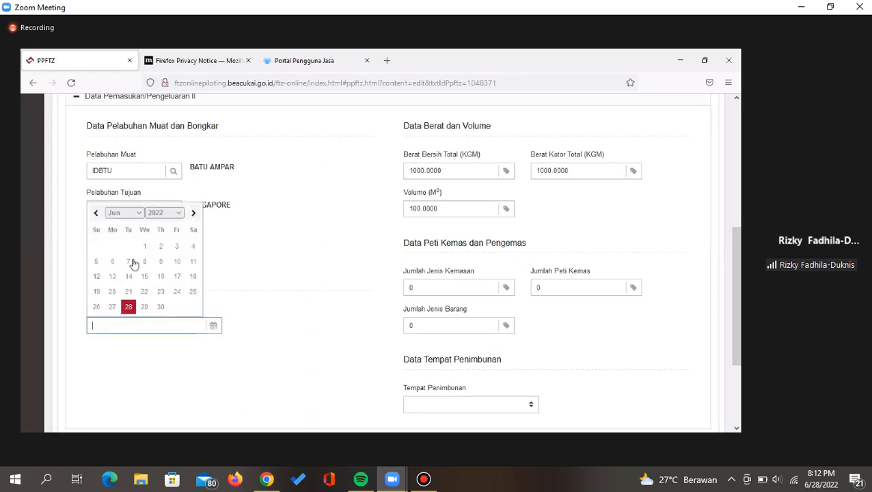
left_click(195, 213)
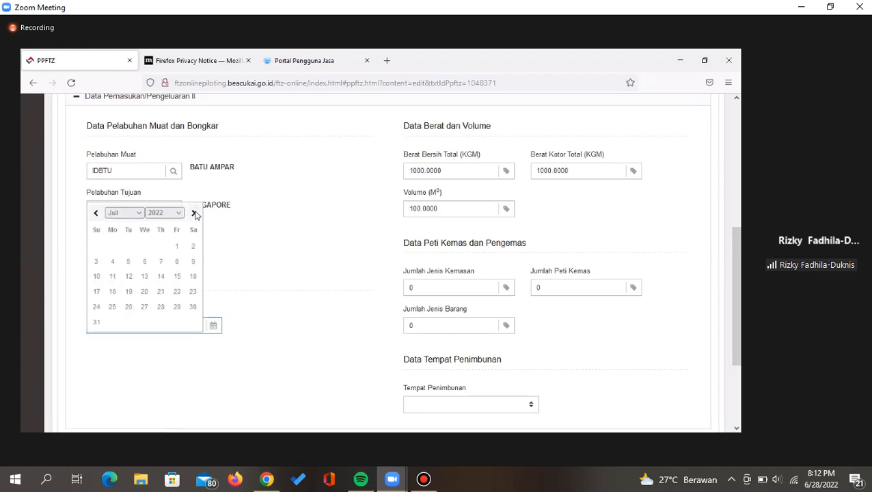
left_click(95, 213)
left_click(256, 330)
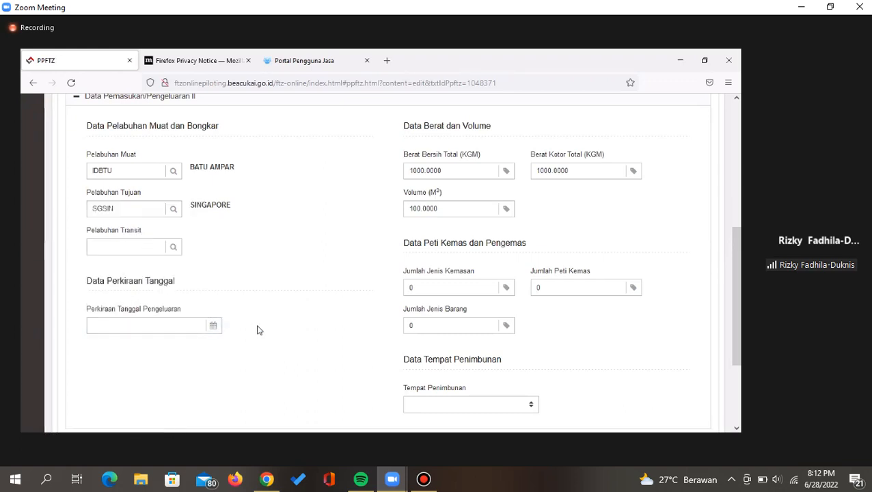
left_click(212, 326)
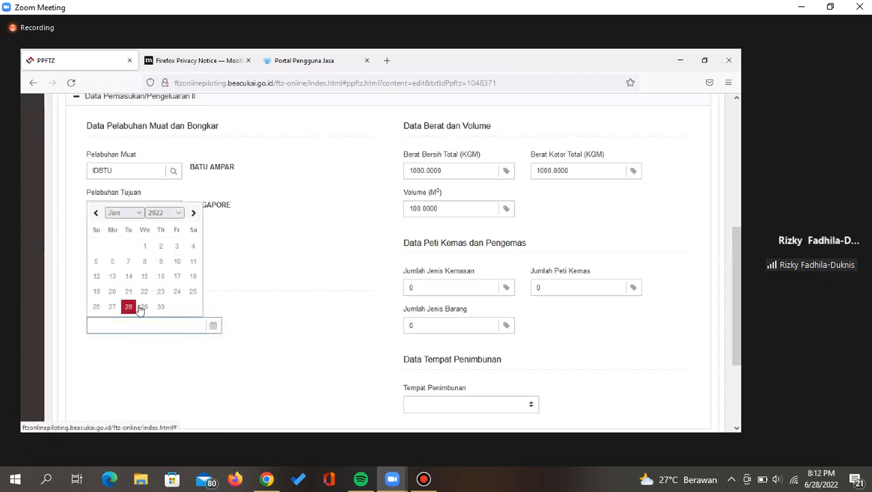
left_click(144, 309)
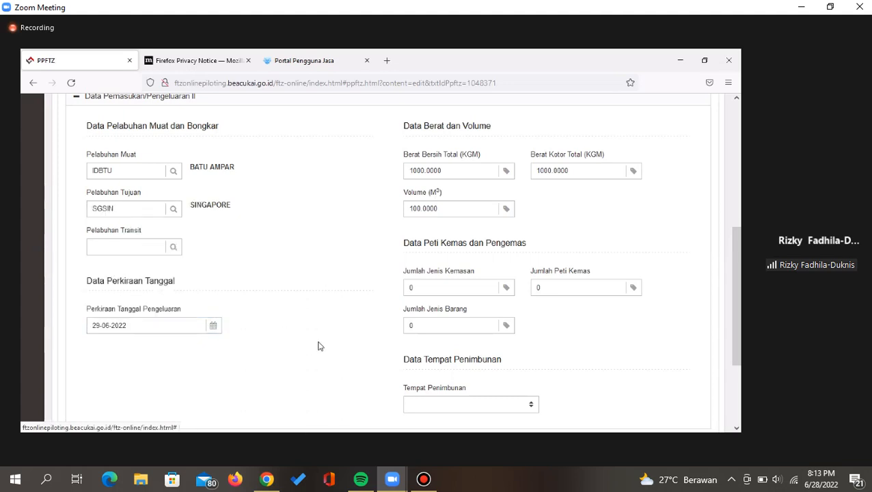
left_click(461, 287)
double_click(461, 286)
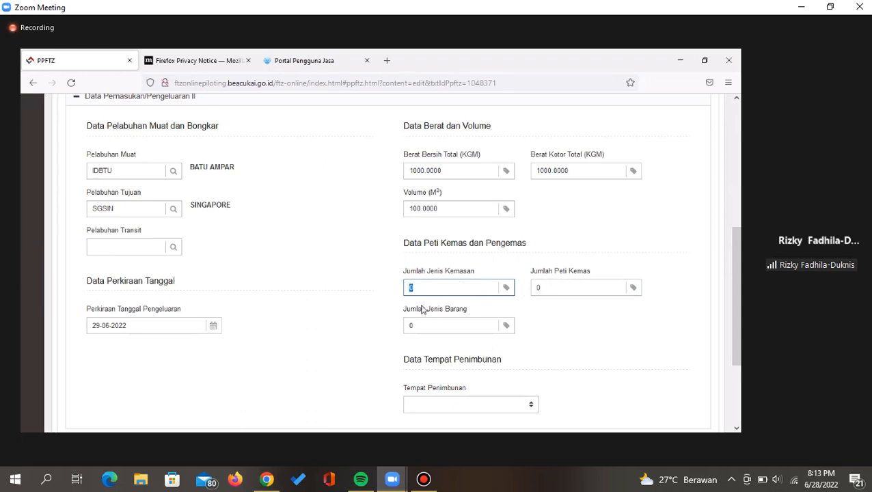
- Enter 2 package types, 1 container and 2 goods types
type("2")
key("Tab")
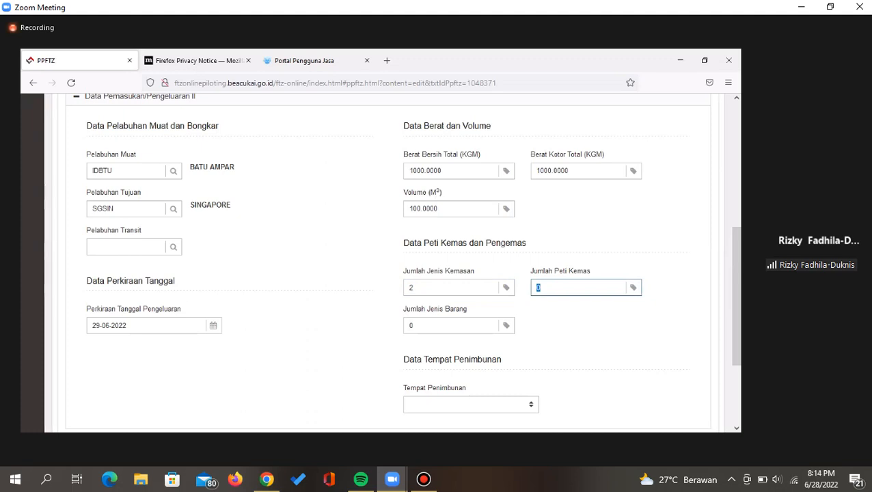
type("1")
key("Tab")
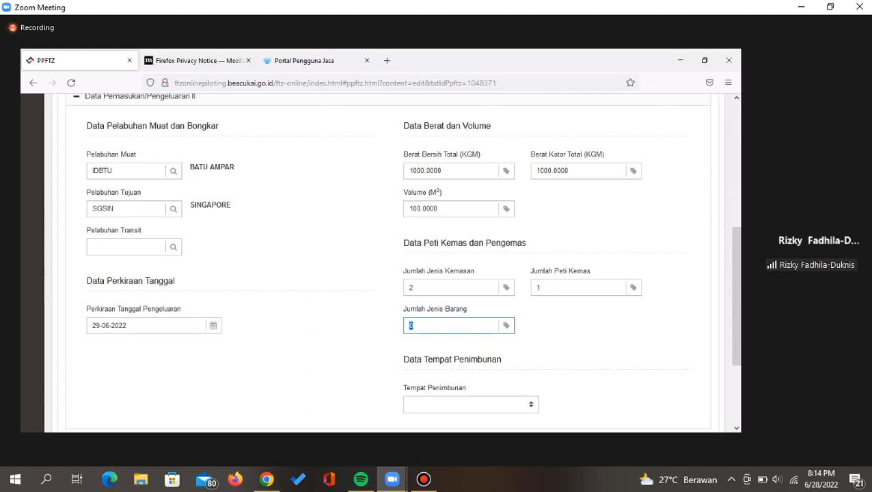
type("2")
- Choose BT01 - BATU AMPAR as the Tempat Penimbunan storage place
scroll(415, 308, "down", 3)
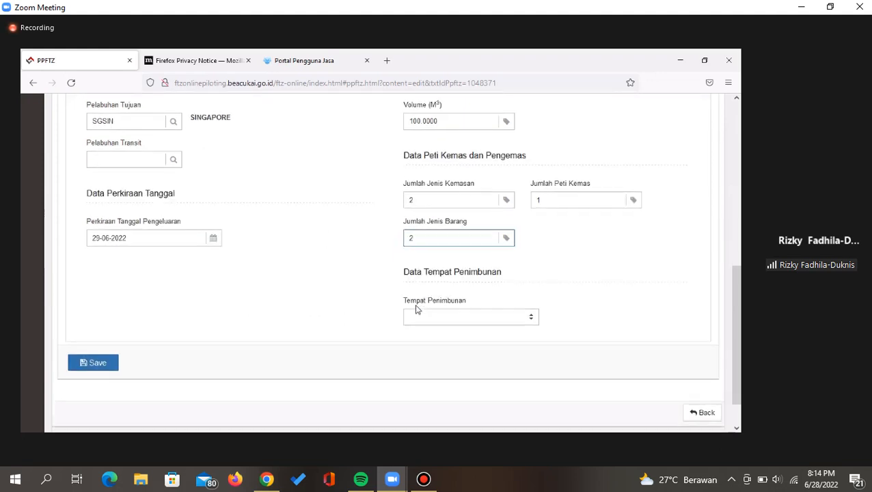
left_click(424, 317)
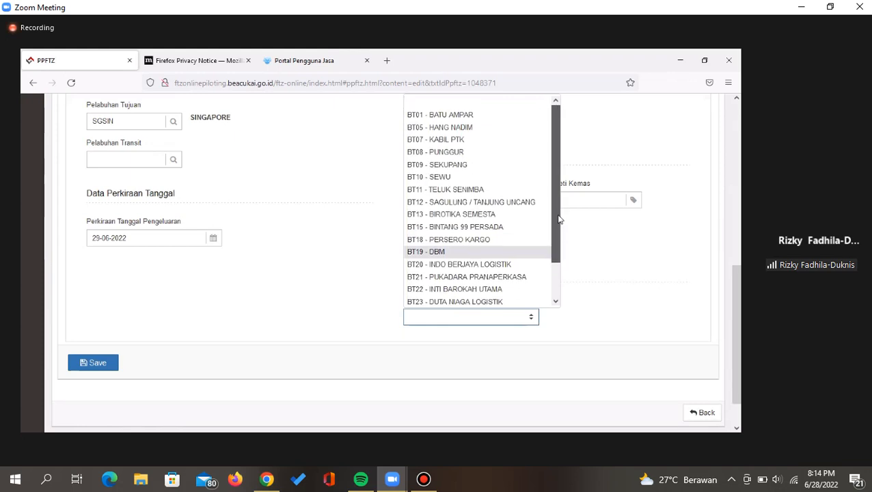
scroll(559, 246, "down", 3)
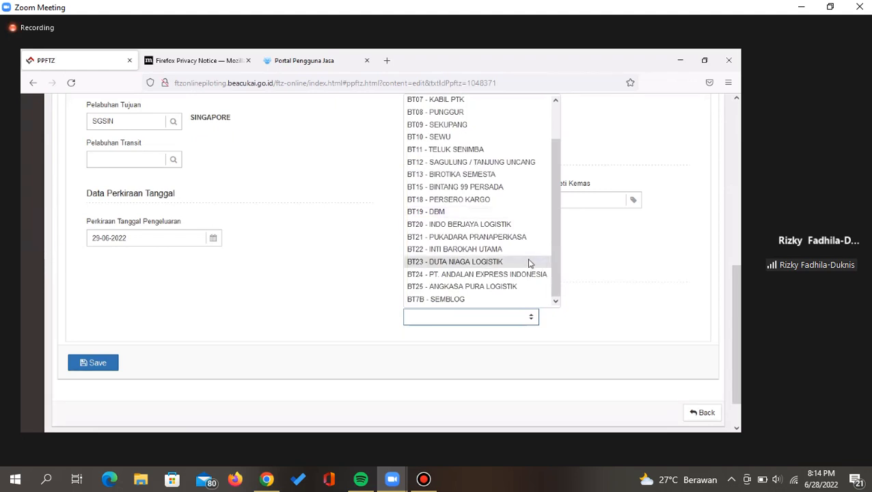
scroll(528, 264, "up", 1)
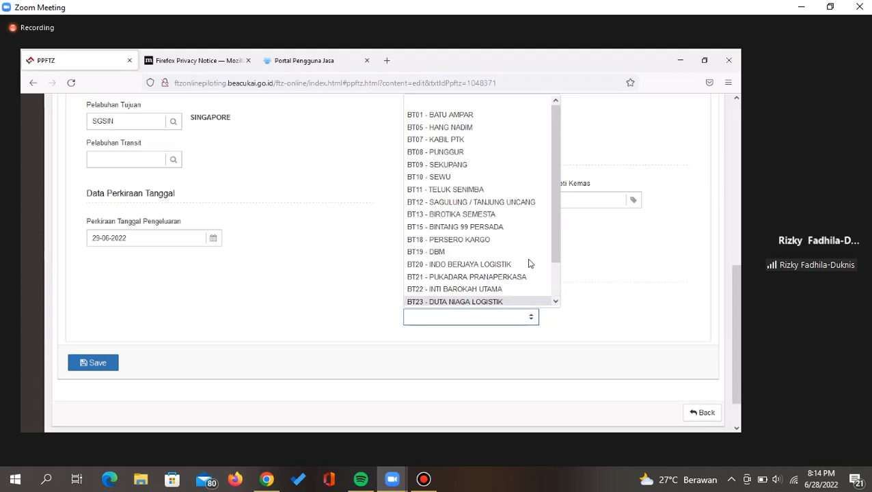
left_click(449, 327)
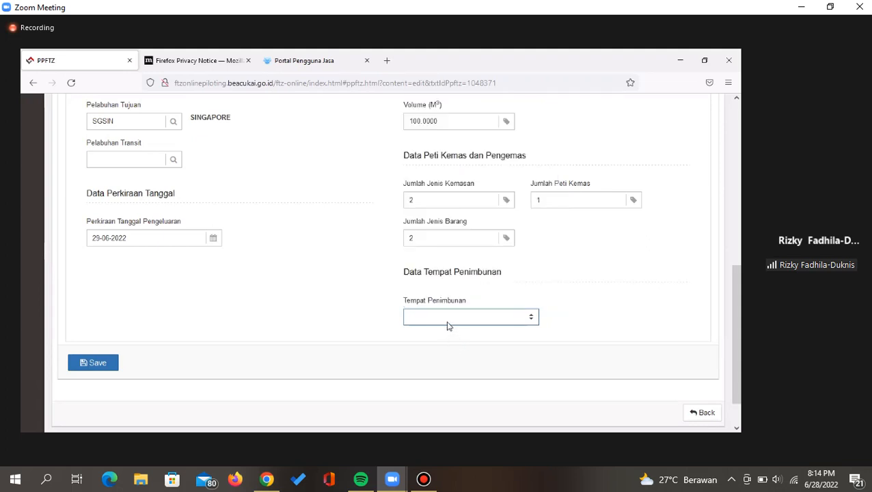
left_click(447, 321)
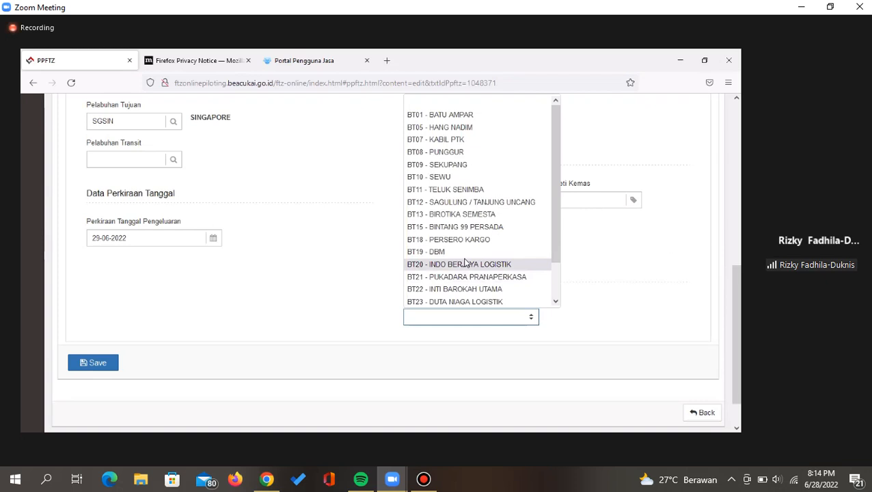
left_click(425, 116)
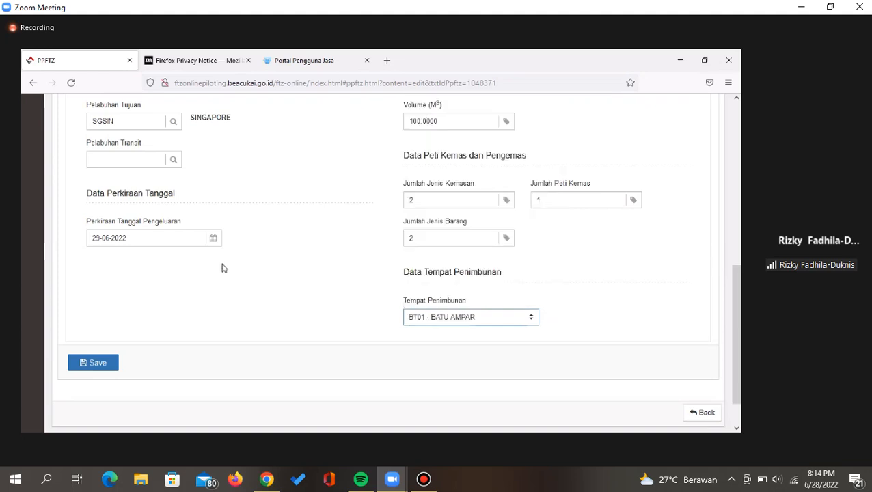
- Save the header data and show the Status Pengisian Dokumen list of missing items
left_click(80, 369)
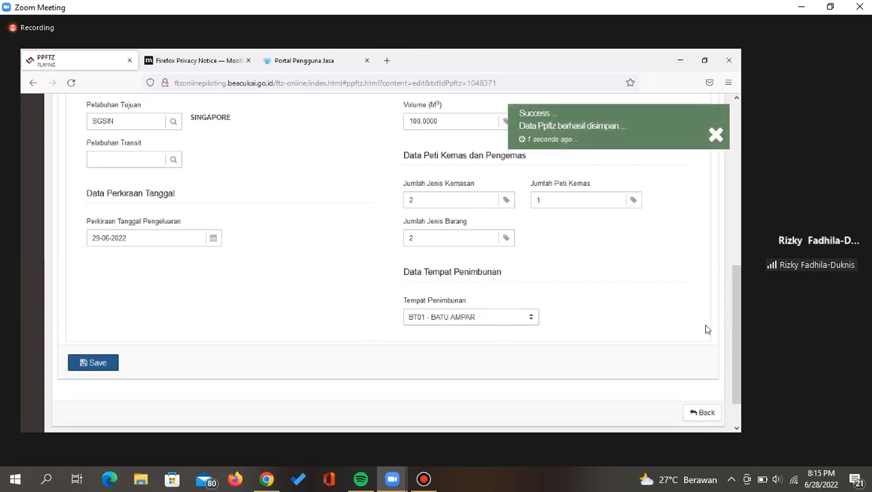
left_click_drag(739, 315, 739, 181)
scroll(739, 179, "up", 2)
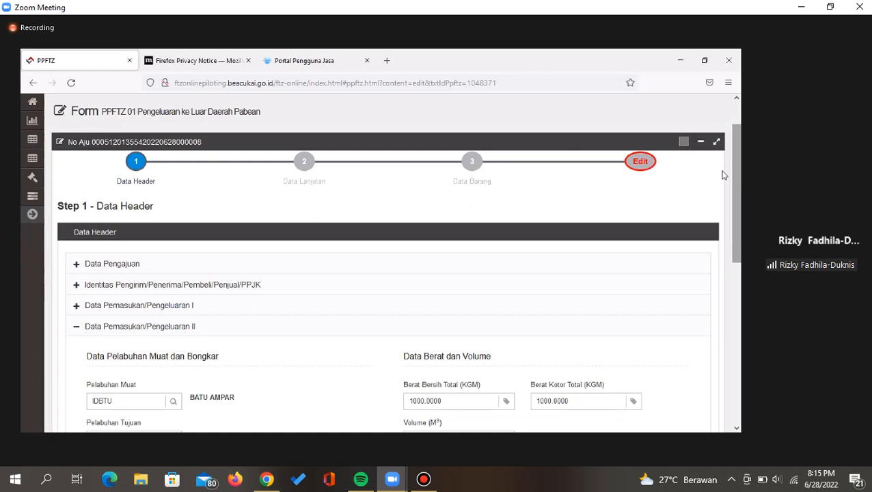
left_click(637, 165)
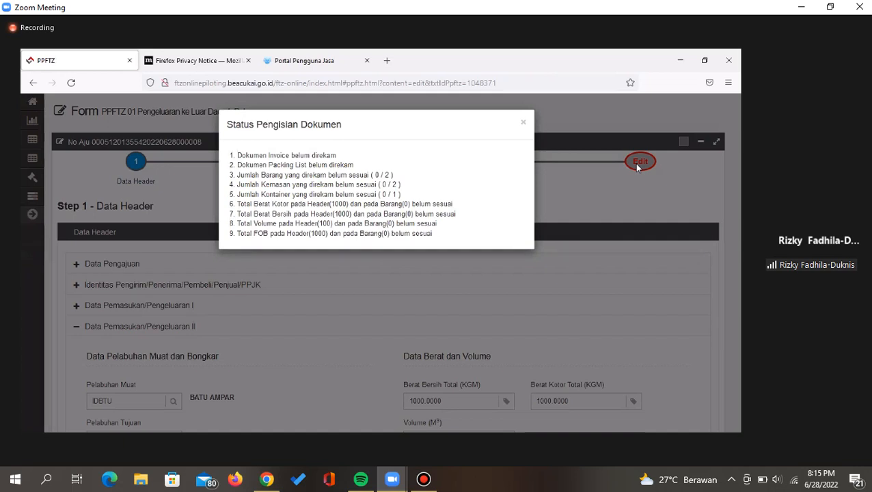
- Close the Status Pengisian Dokumen report and scroll back down the header form
left_click(523, 124)
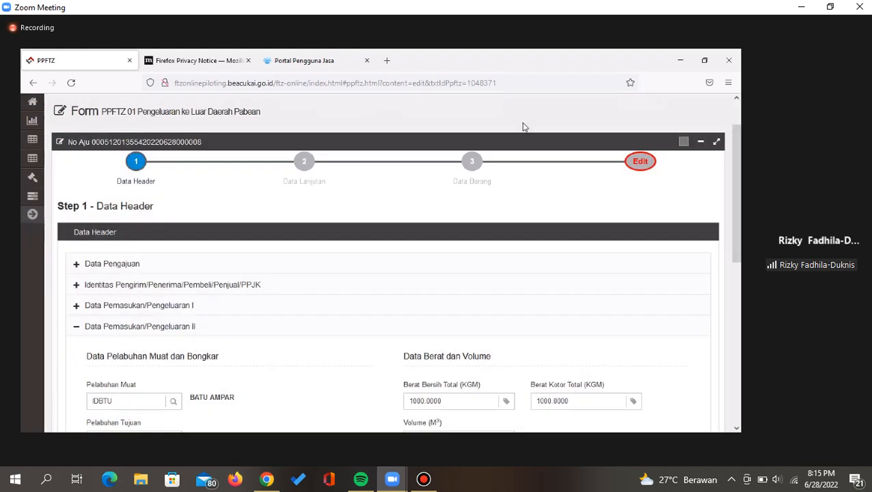
scroll(523, 127, "down", 5)
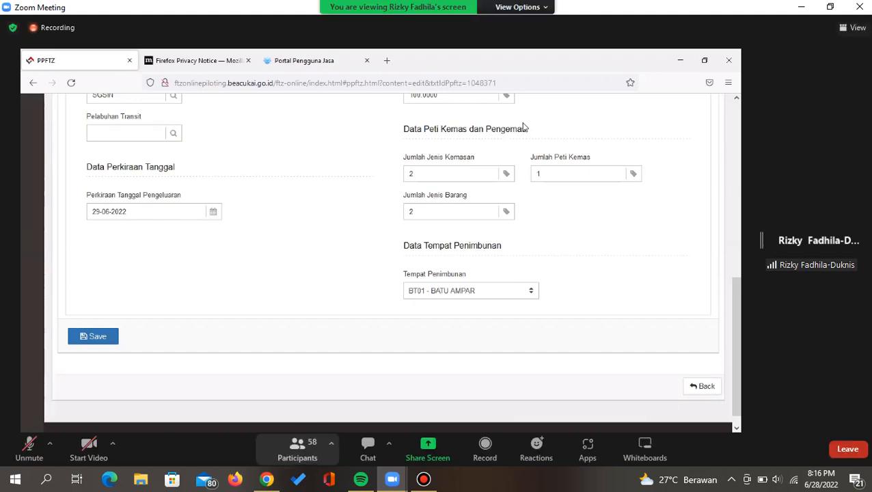
- Close the Zoom participants list and the Zoom chat window
left_click(297, 448)
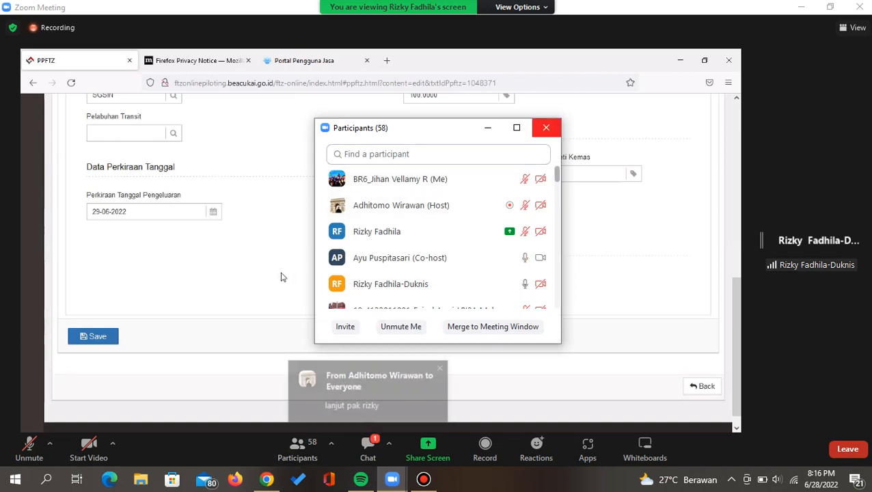
left_click(546, 128)
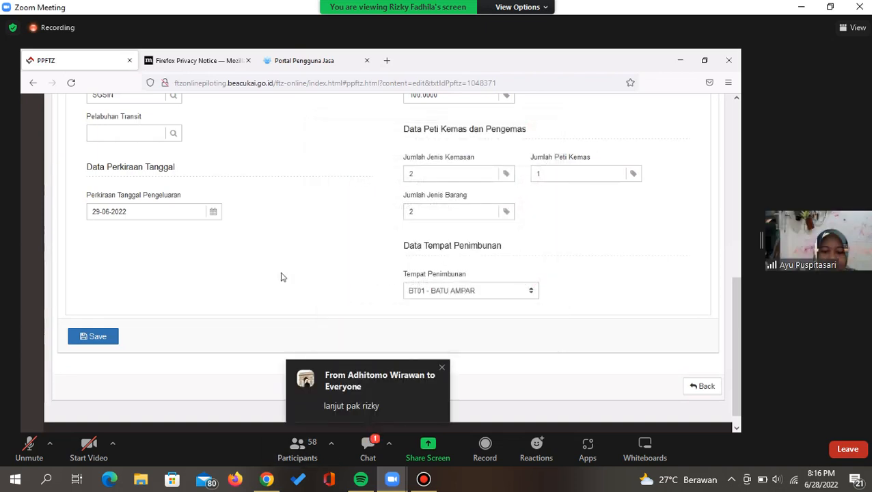
left_click(368, 448)
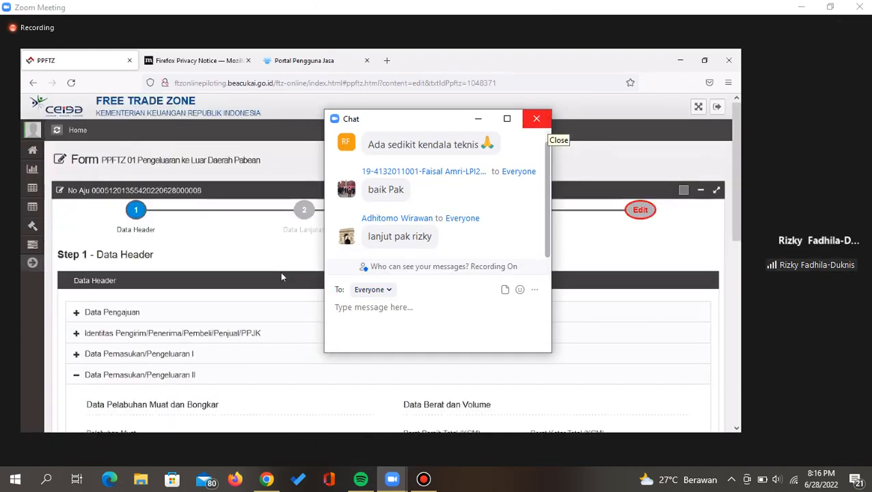
left_click(537, 119)
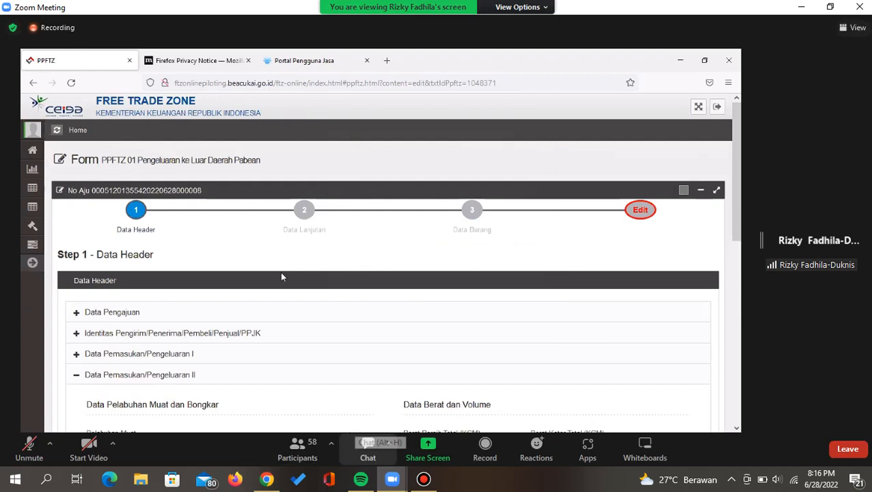
left_click(367, 448)
left_click(537, 119)
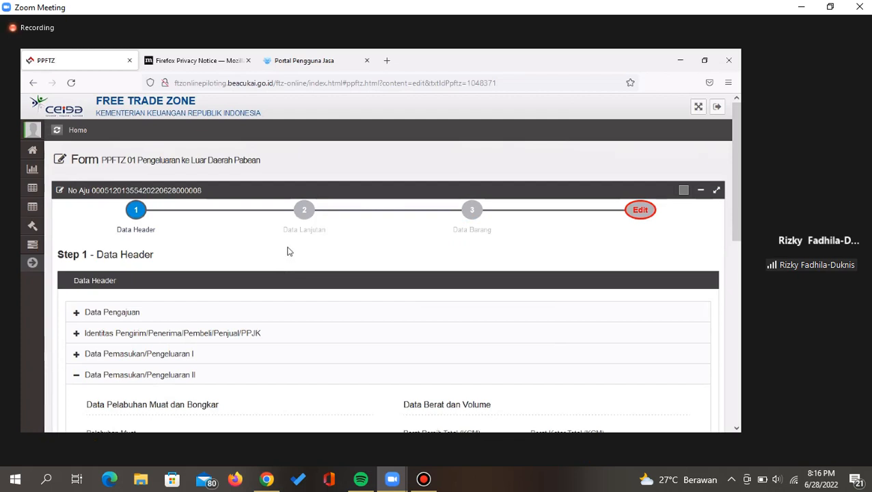
- Switch to Step 2 Data Lanjutan, then review and dismiss the incomplete-entries list
left_click(300, 220)
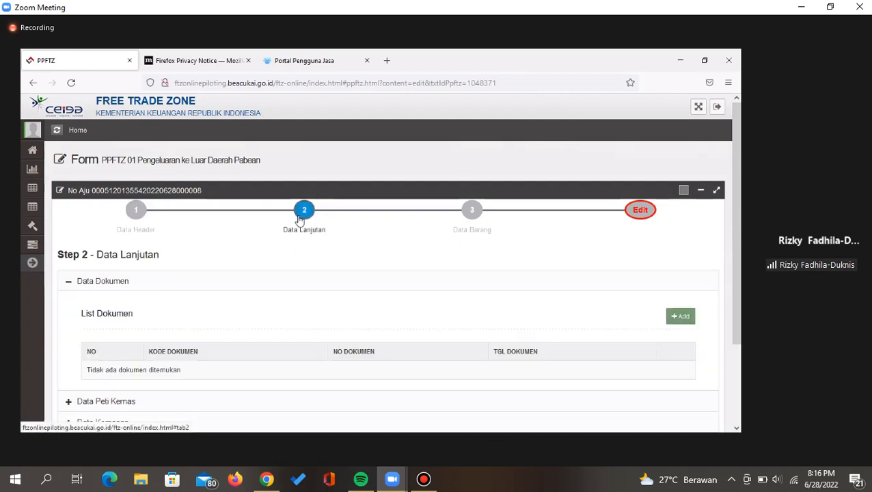
scroll(425, 265, "down", 3)
scroll(423, 267, "up", 1)
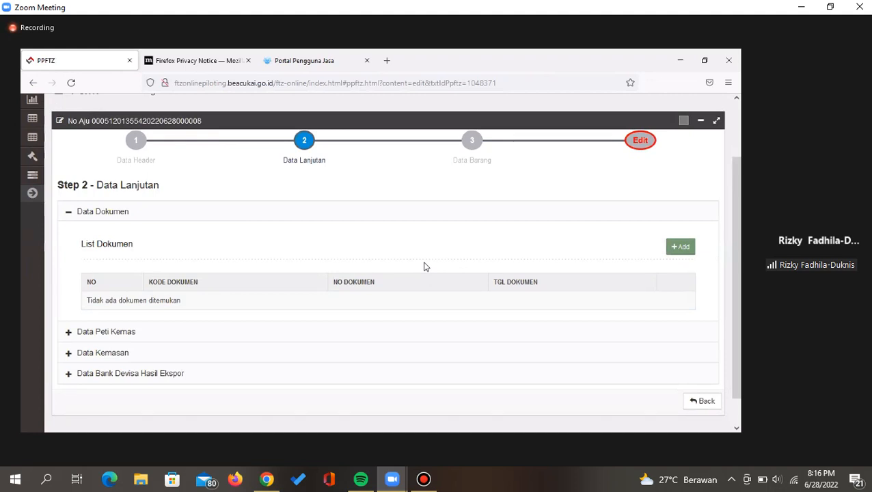
scroll(424, 267, "up", 2)
left_click(641, 188)
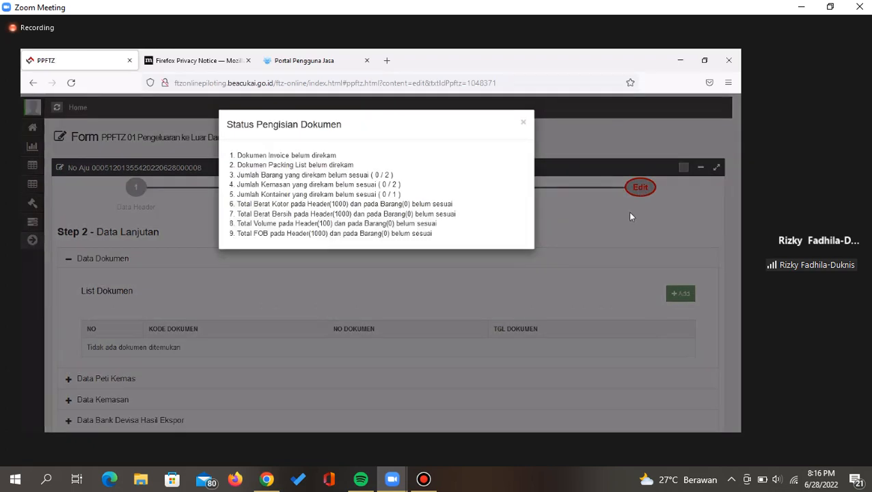
left_click(590, 295)
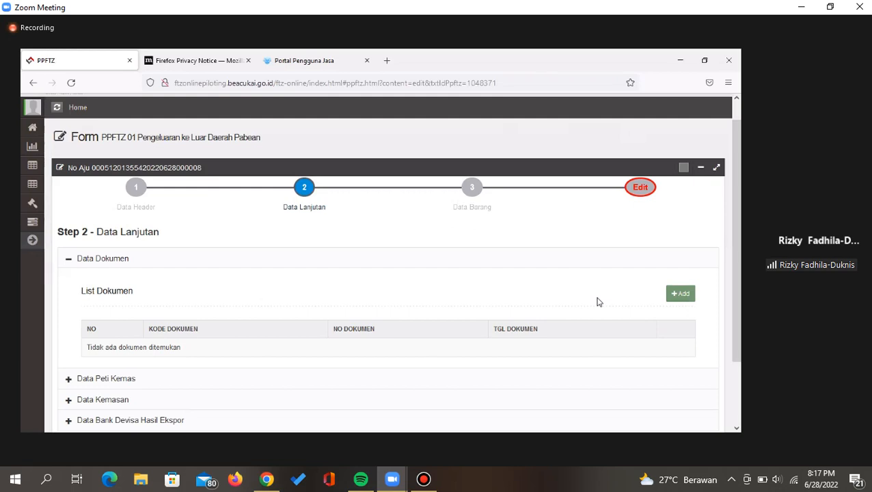
- Add a 217 - PACKING LIST document numbered PL-123, dated 28-06-2022, also counted as the invoice
left_click(684, 300)
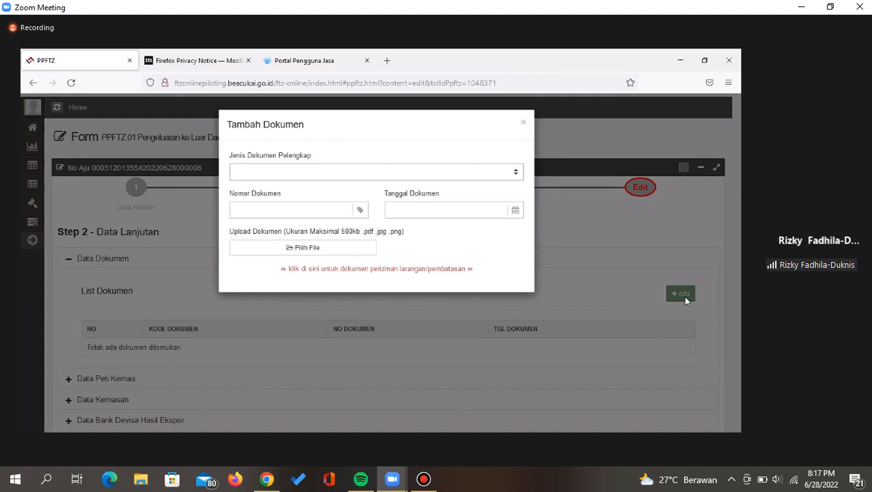
left_click(413, 177)
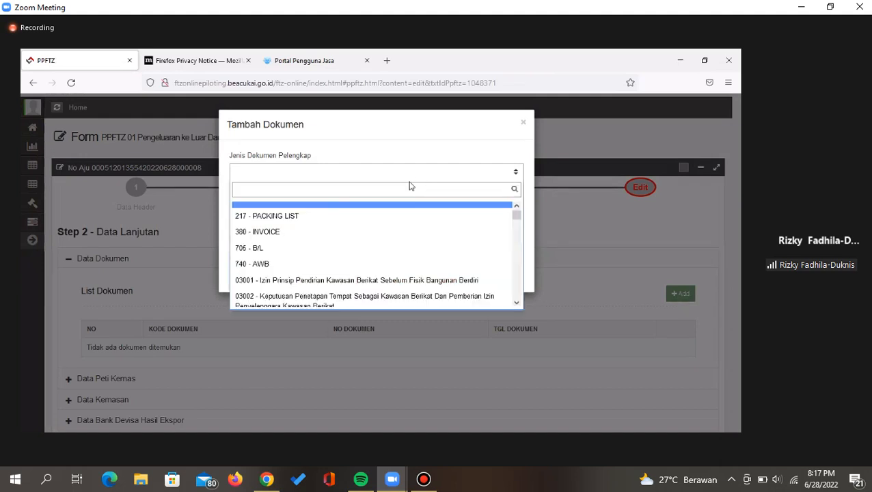
left_click(296, 219)
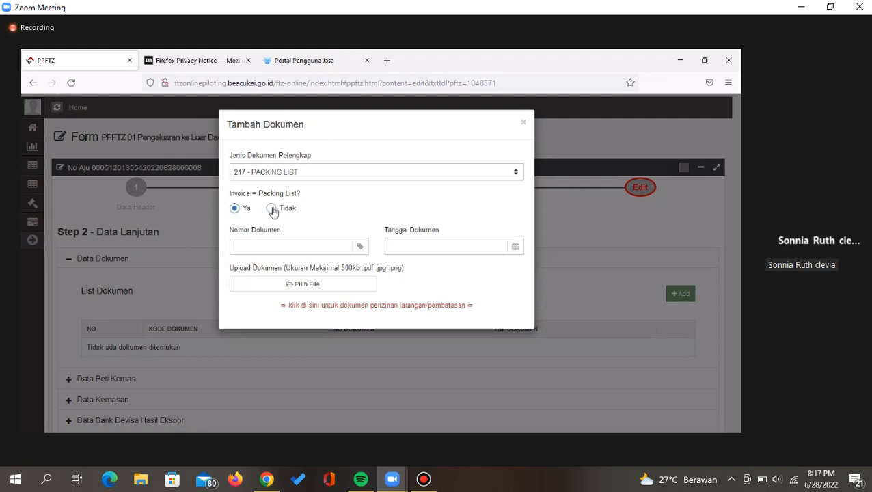
left_click(271, 243)
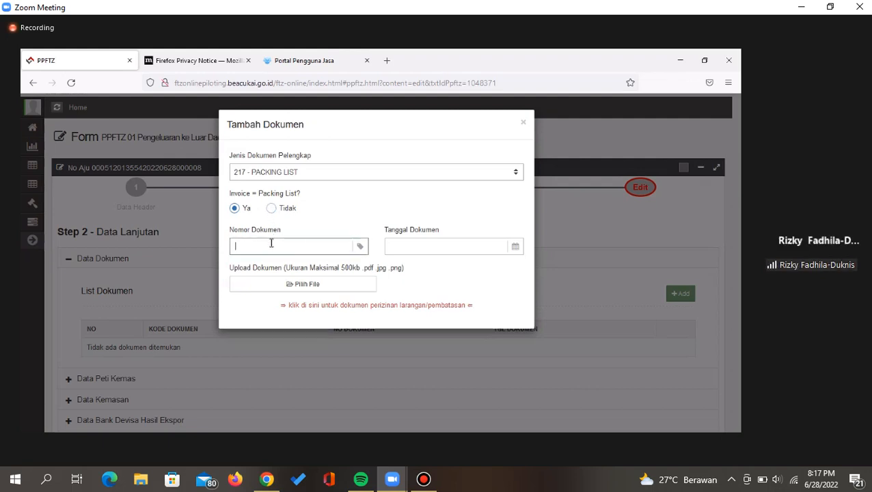
type("PL-123")
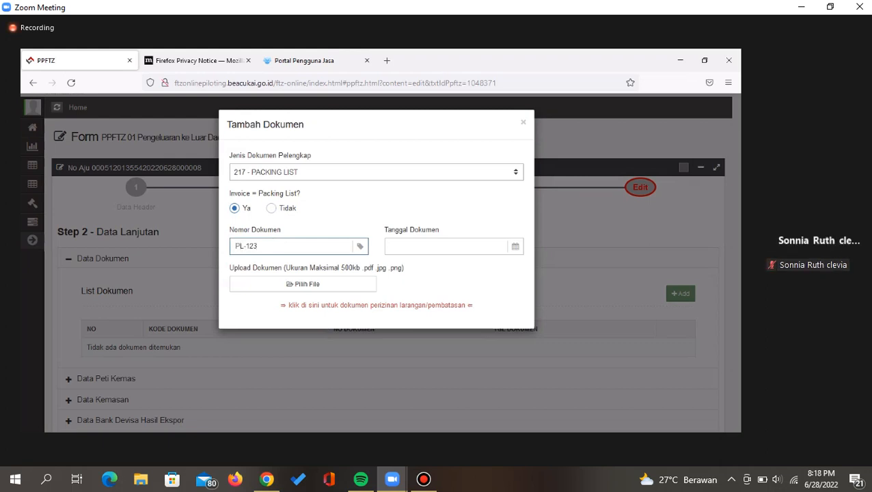
left_click(478, 246)
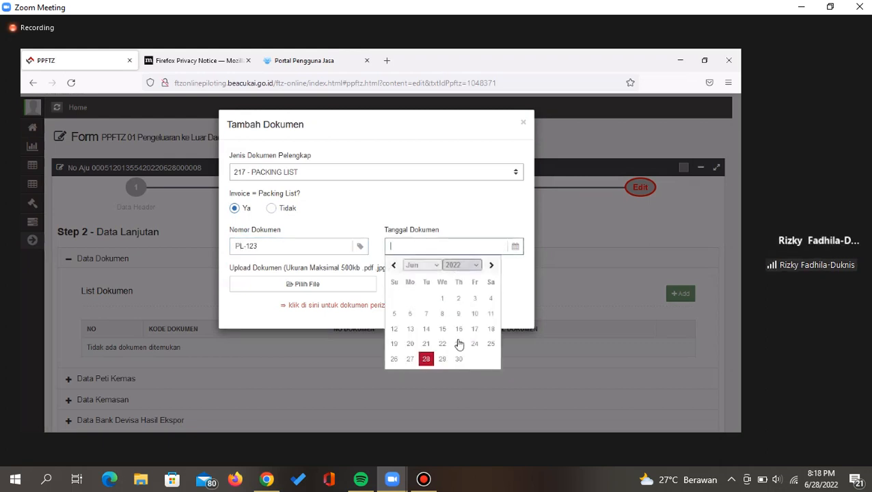
left_click(425, 360)
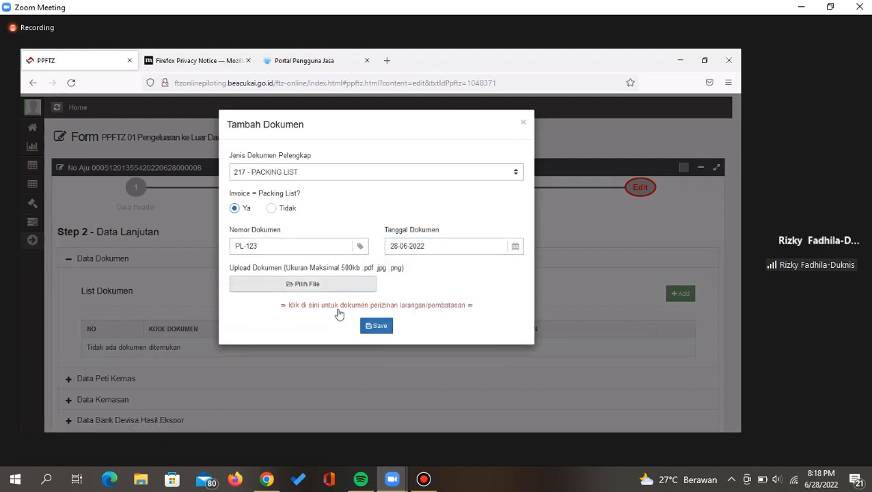
left_click(379, 326)
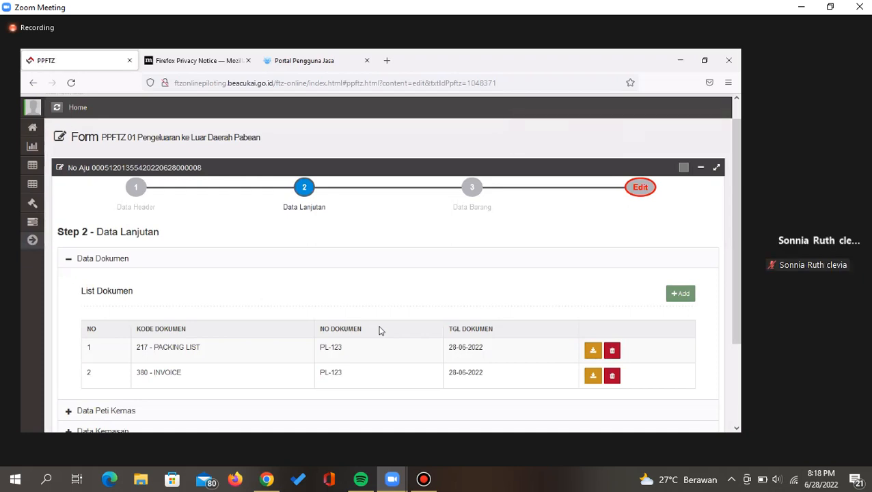
- Review and dismiss the incomplete-items list, then expand the Data Peti Kemas section
scroll(380, 331, "down", 3)
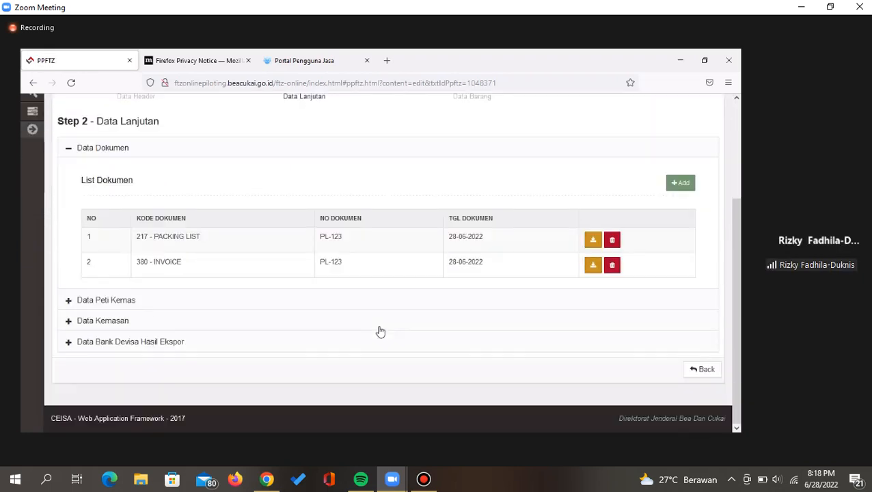
scroll(381, 341, "up", 2)
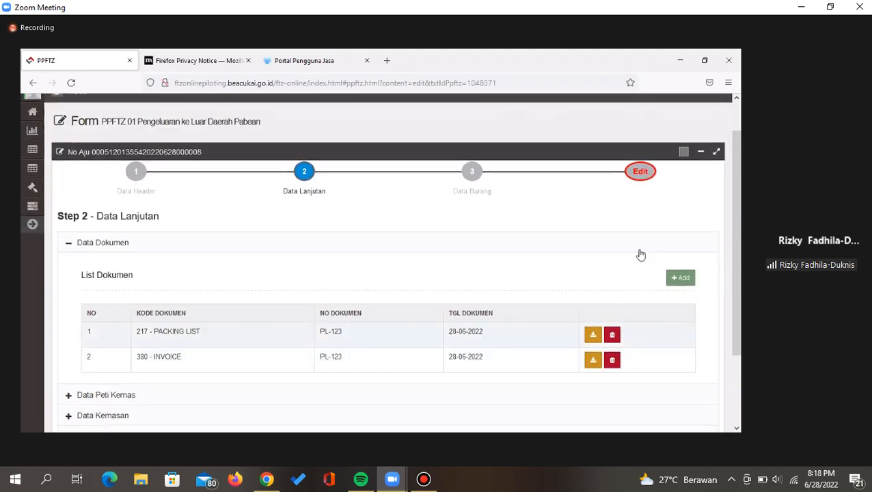
left_click(640, 171)
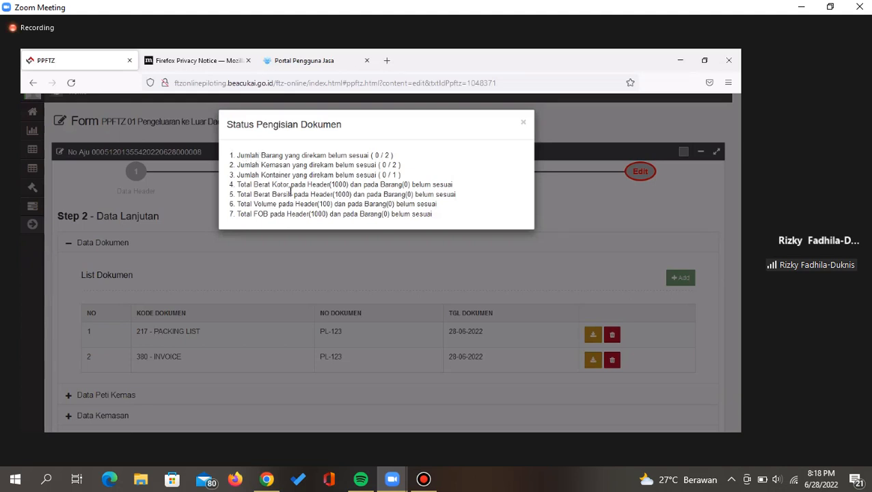
left_click(342, 295)
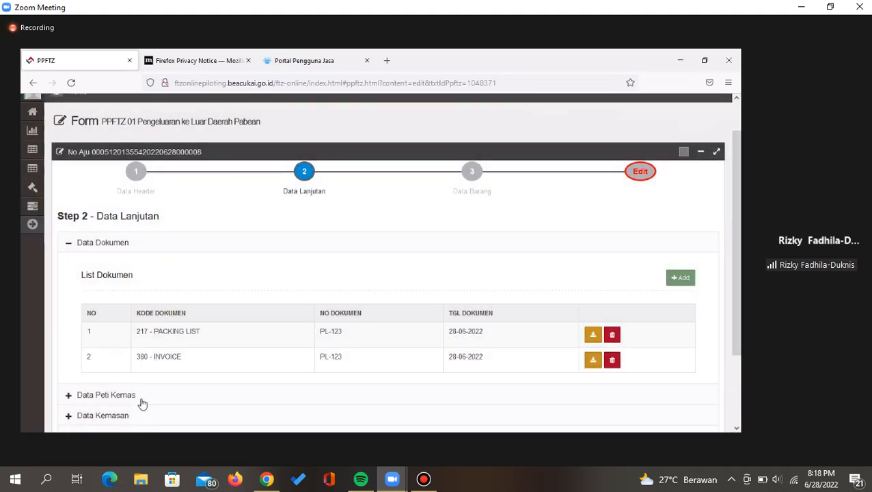
left_click(140, 403)
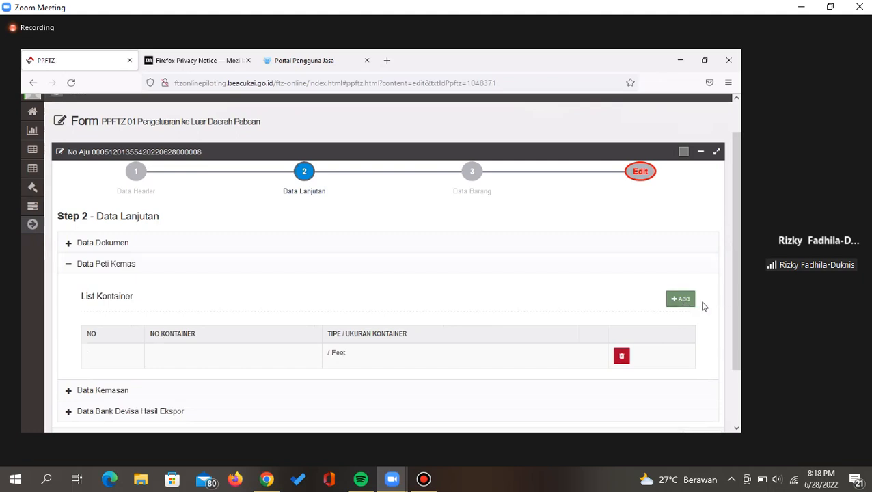
- Open the Tambah Kontainer dialog from the List Kontainer +Add button
left_click(678, 301)
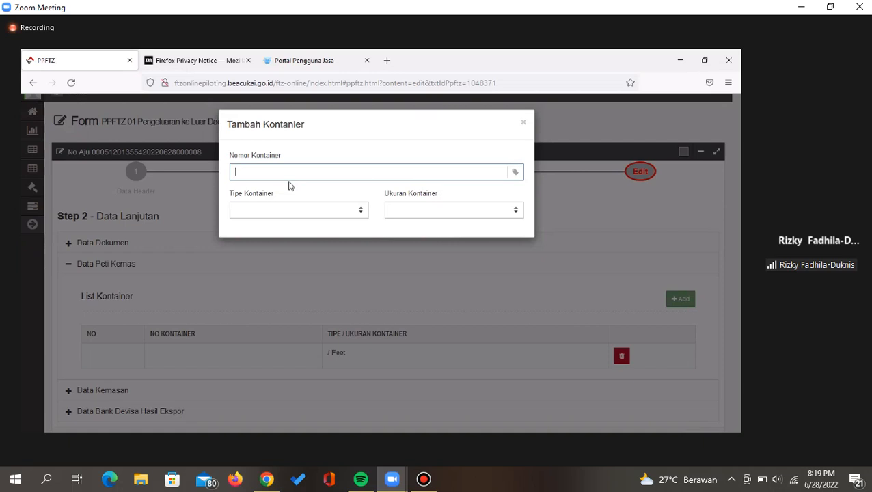
- Replace the rejected container number TFKU1234555 with DFSU618908 in Nomor Kontainer
type("TFKU1234555")
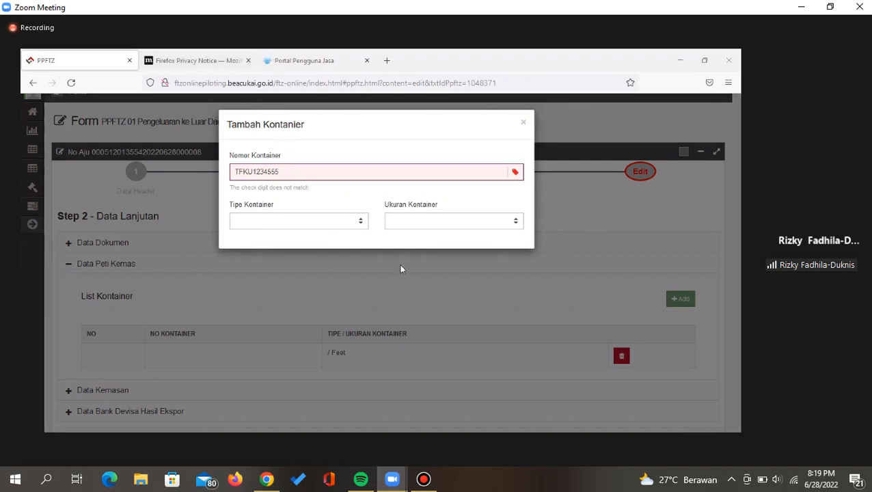
double_click(272, 169)
type("DFS")
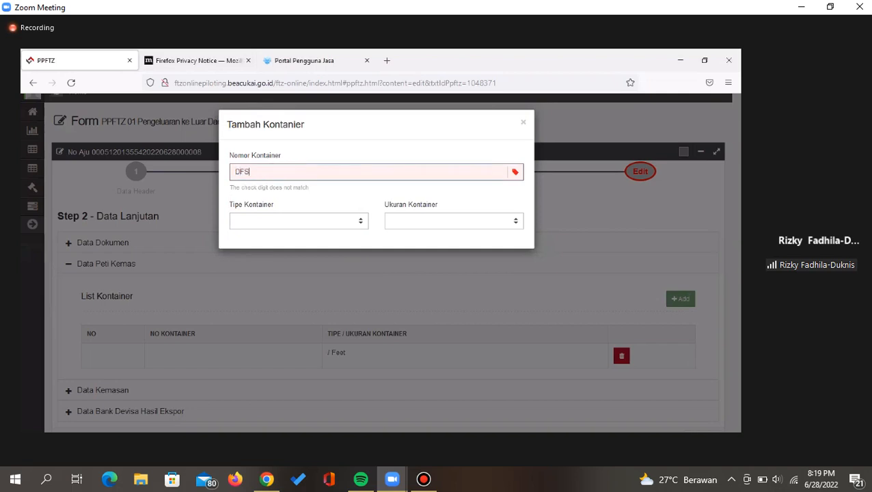
type("U6")
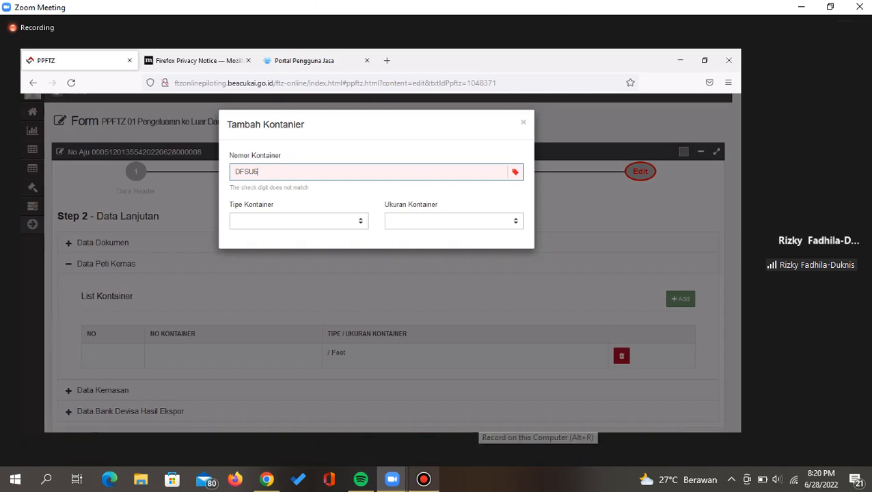
type("1")
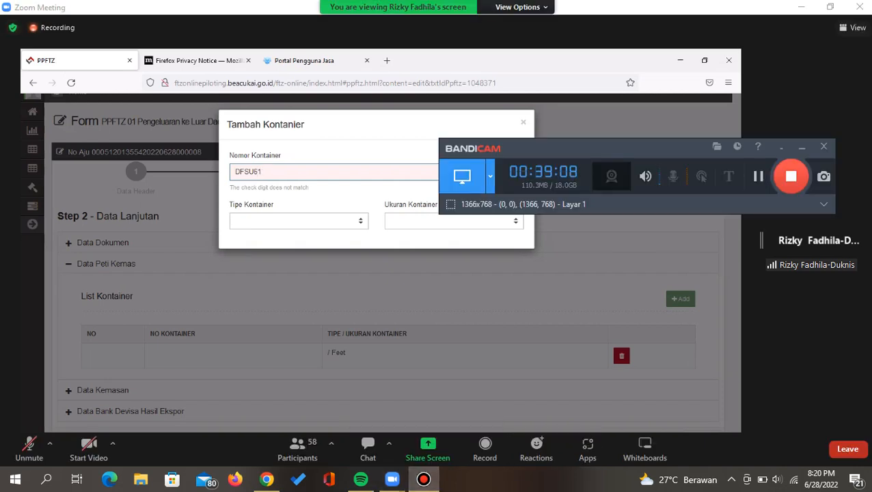
left_click(802, 147)
type("8908")
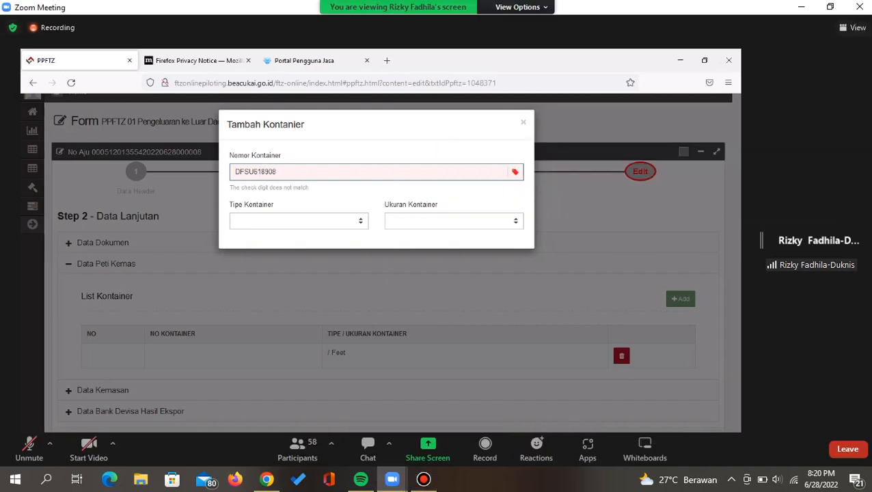
key("Tab")
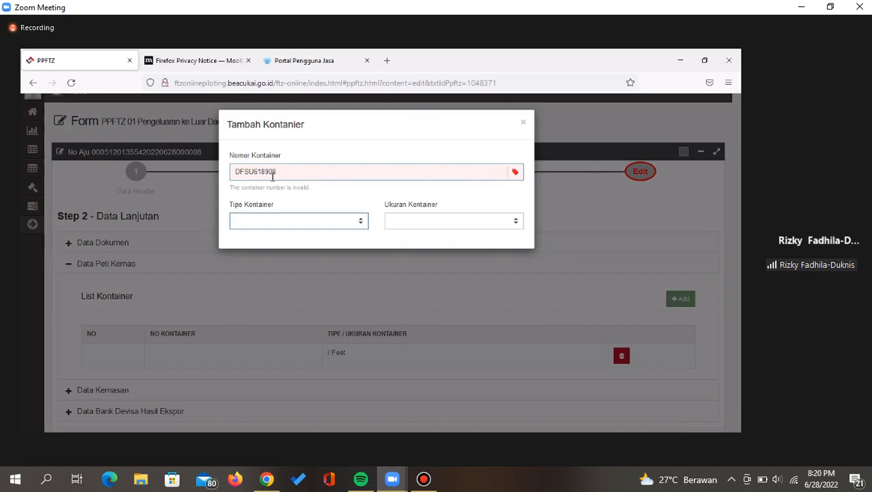
- Search Google for 'NOMOR KONTAINER CONTOH' to find example container numbers, then return to PPFTZ
left_click(209, 61)
left_click(196, 78)
type("NOMOR ")
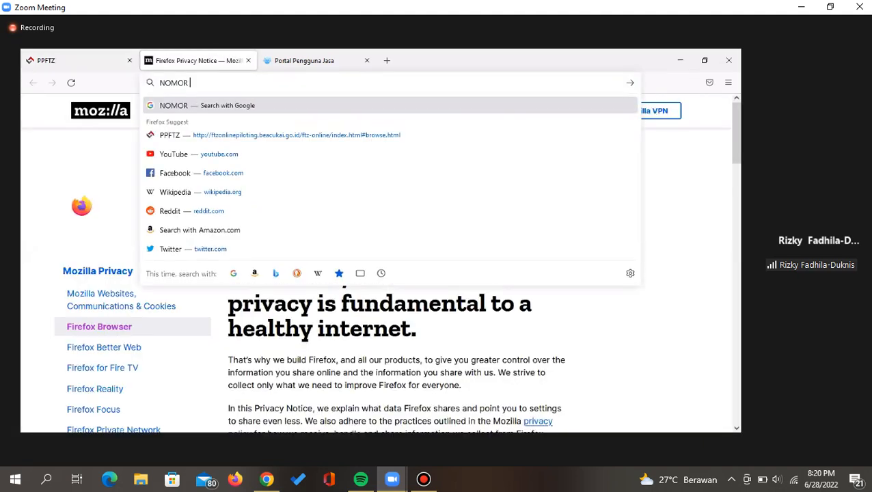
type("KONTAINER CONTOH")
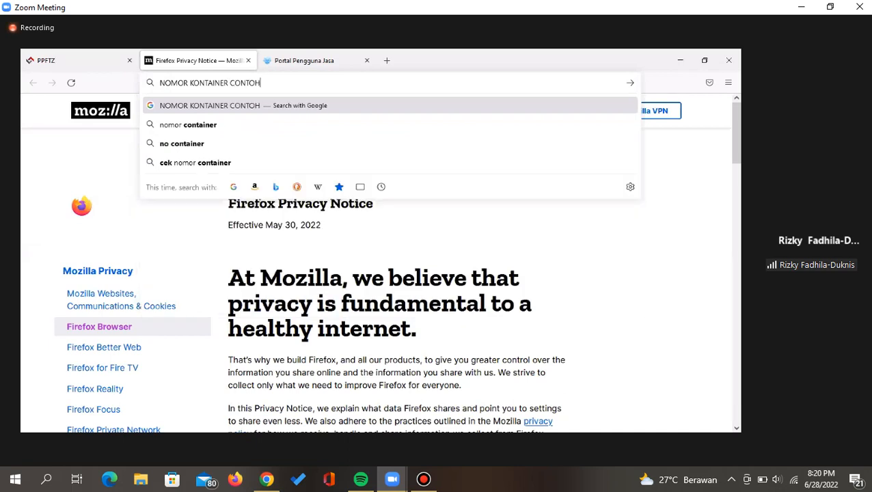
key("Return")
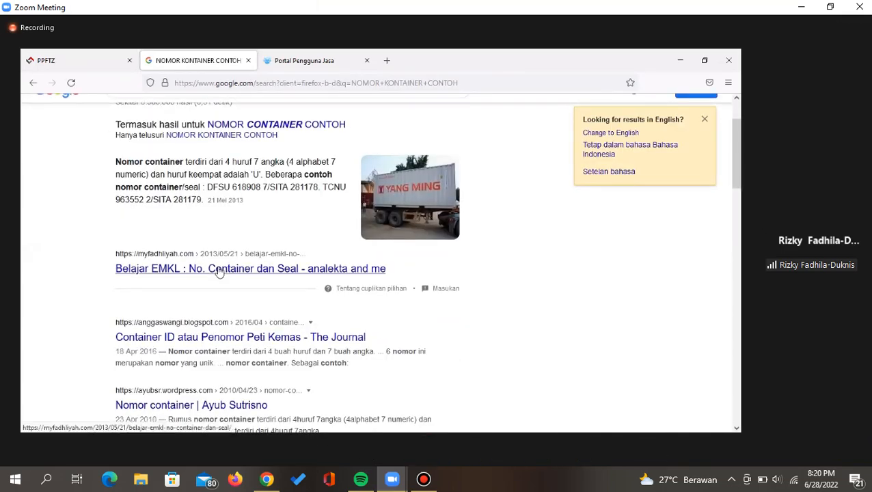
left_click_drag(153, 273, 200, 274)
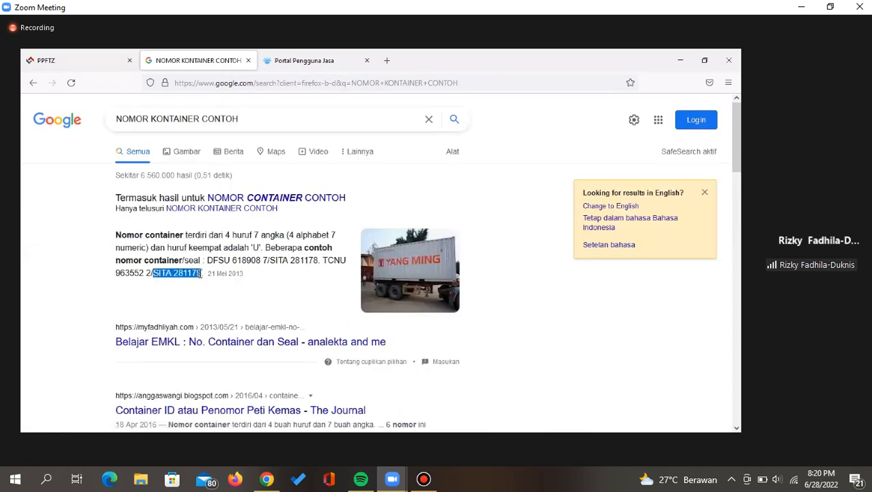
left_click(106, 59)
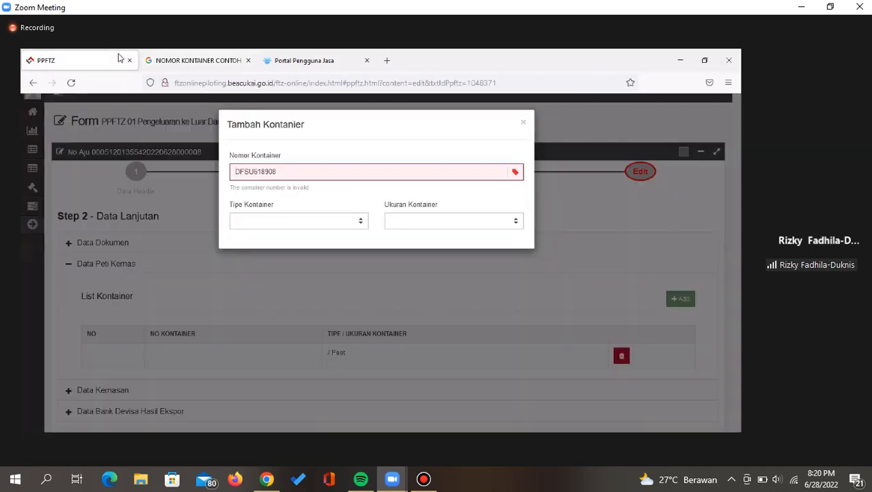
- Replace the Nomor Kontainer value with TCNU963552
double_click(274, 171)
type("SITA281179")
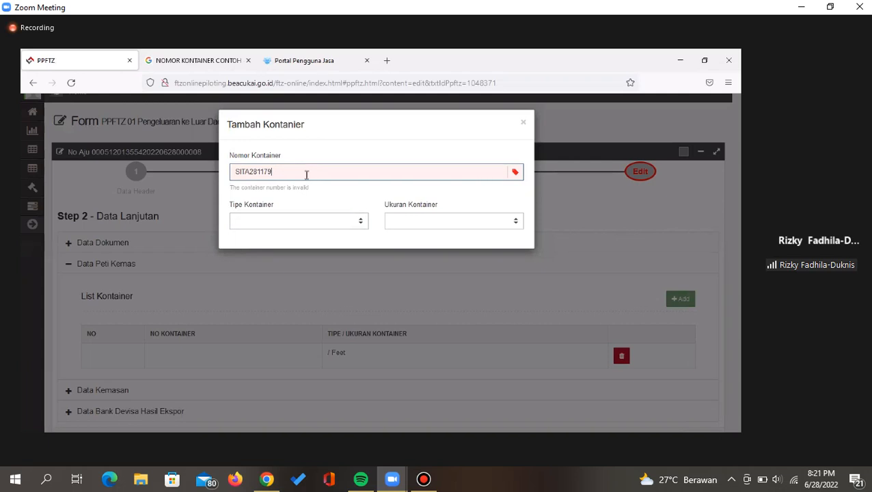
left_click_drag(306, 175, 188, 178)
type("TCNU9")
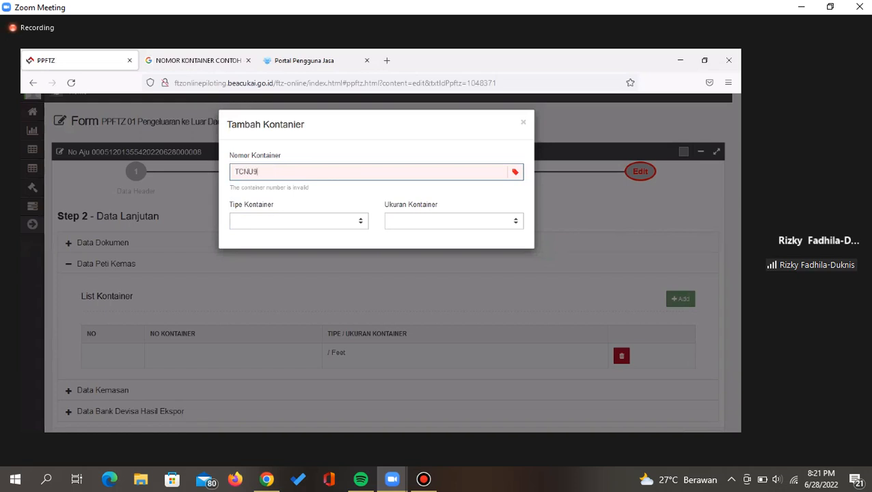
type("8")
type("3552")
key("Tab")
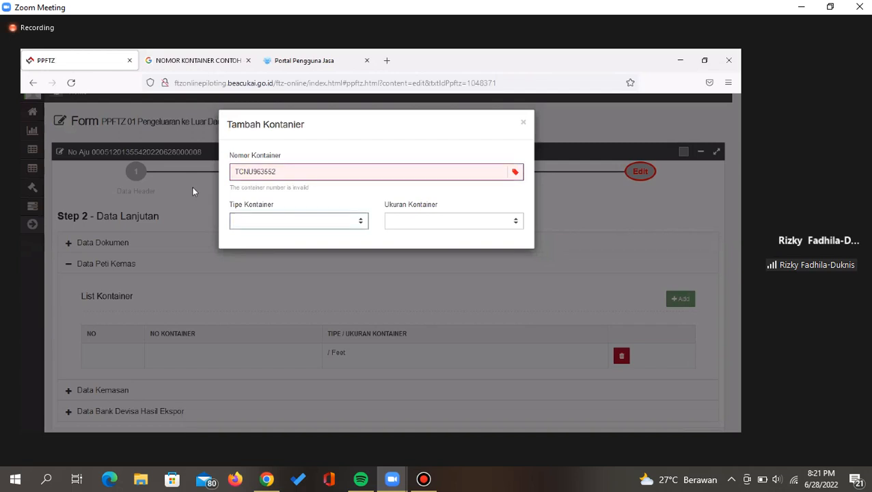
double_click(279, 175)
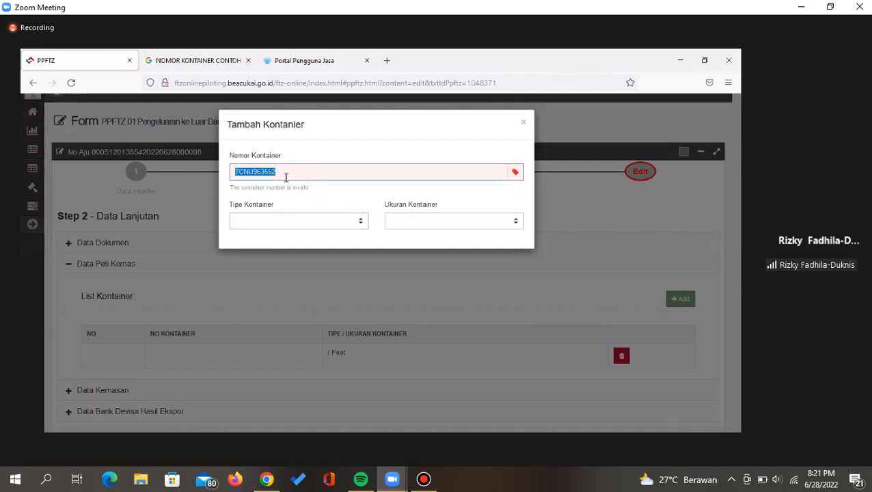
left_click(286, 177)
key("Tab")
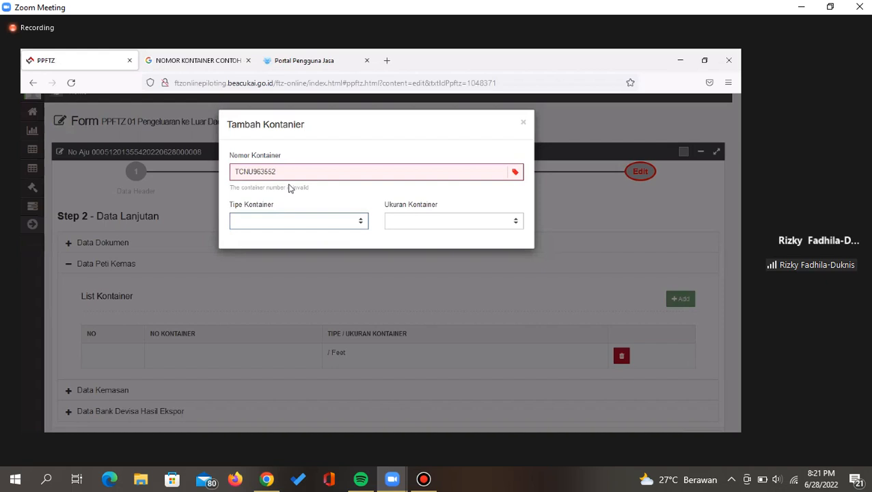
- Set container type F - FCL and size 20 - 20 FEET, then save the container
left_click(277, 224)
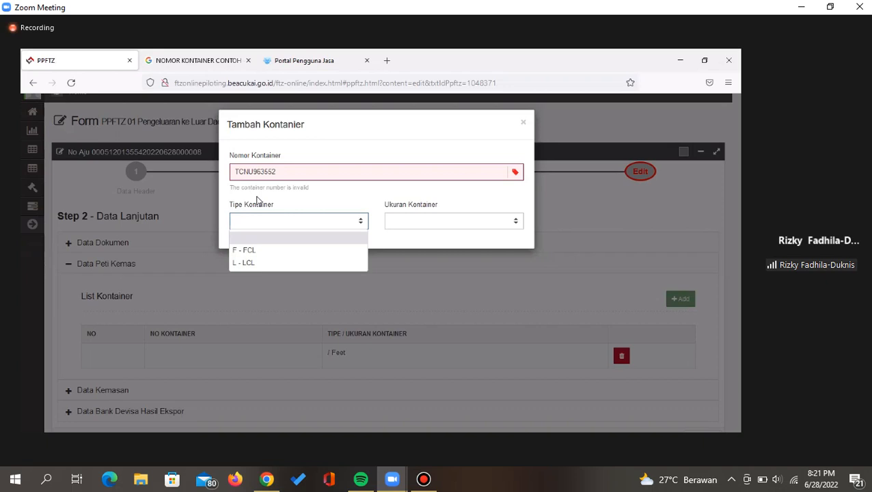
left_click(244, 252)
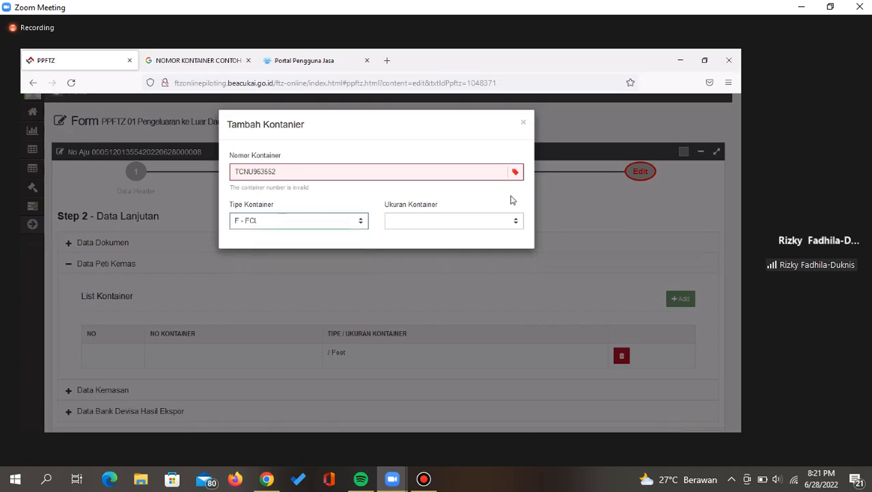
left_click(427, 226)
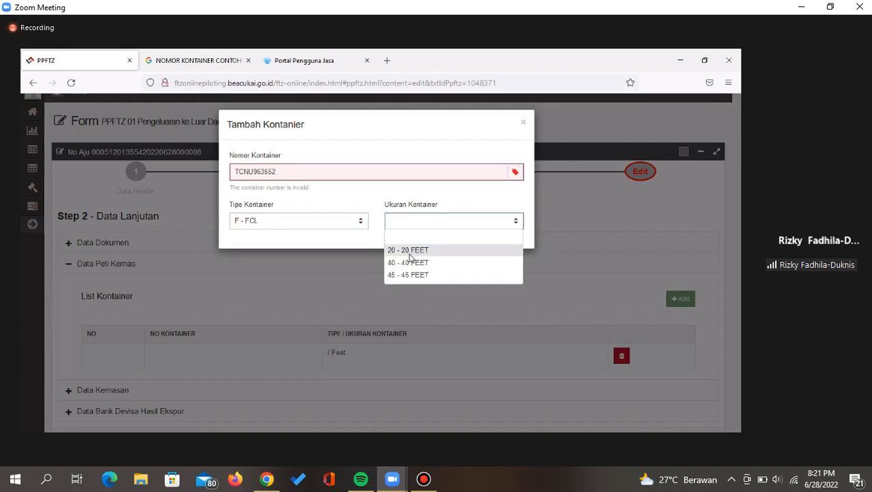
left_click(410, 253)
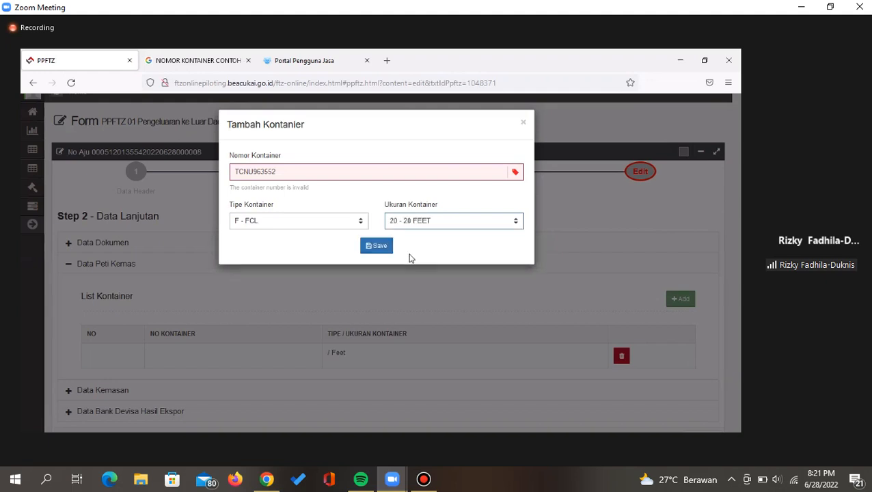
left_click(374, 253)
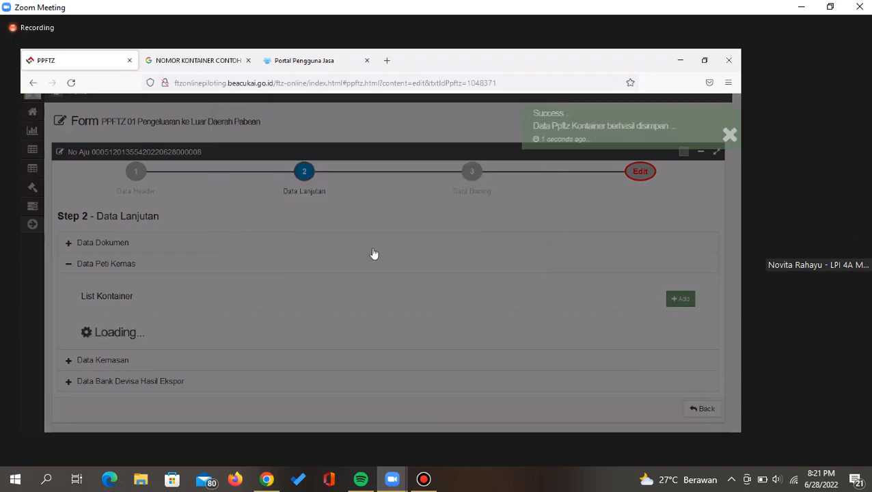
- Scroll past the reloaded container list and expand the Data Kemasan section
scroll(356, 318, "down", 1)
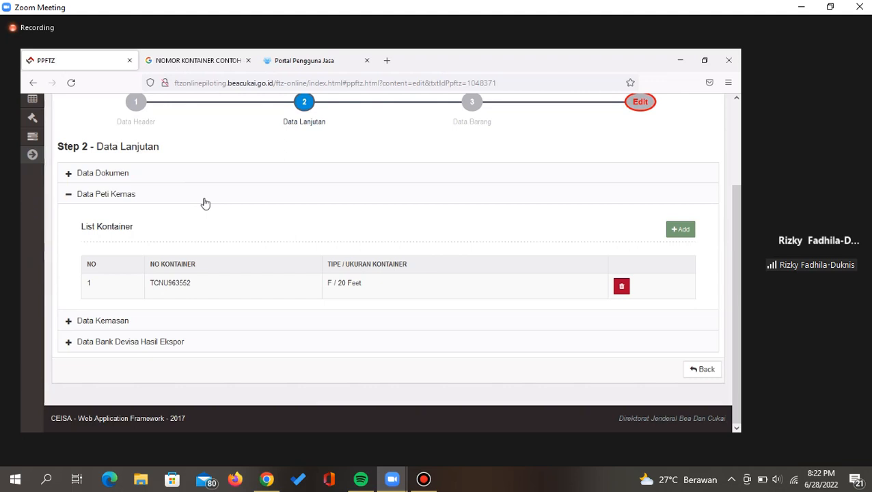
left_click(133, 326)
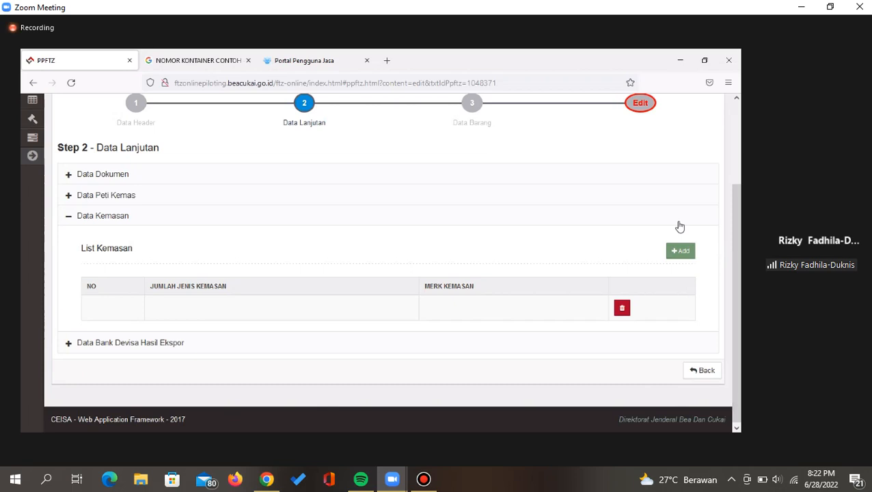
- Start a new packaging entry with package type BX - BOX
left_click(674, 252)
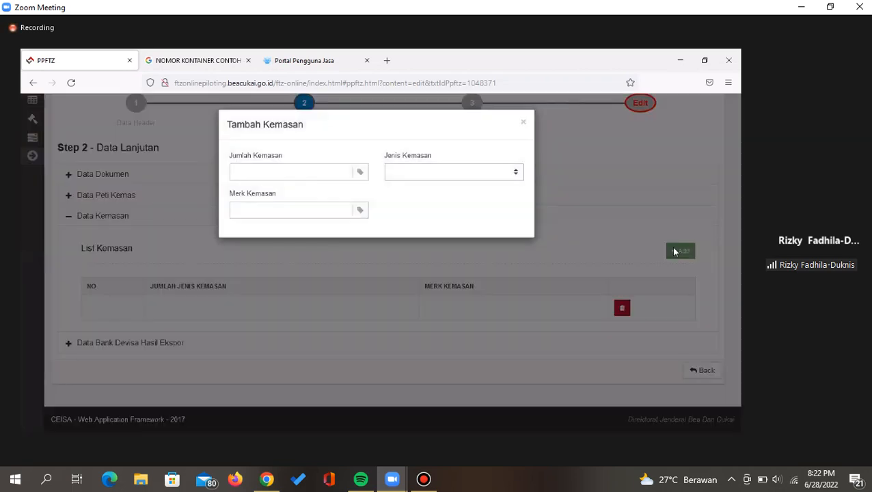
left_click(283, 170)
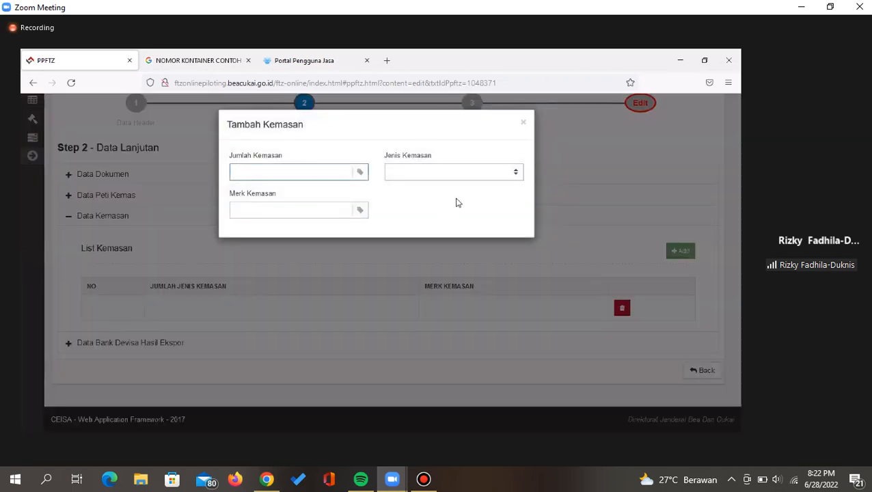
left_click(414, 176)
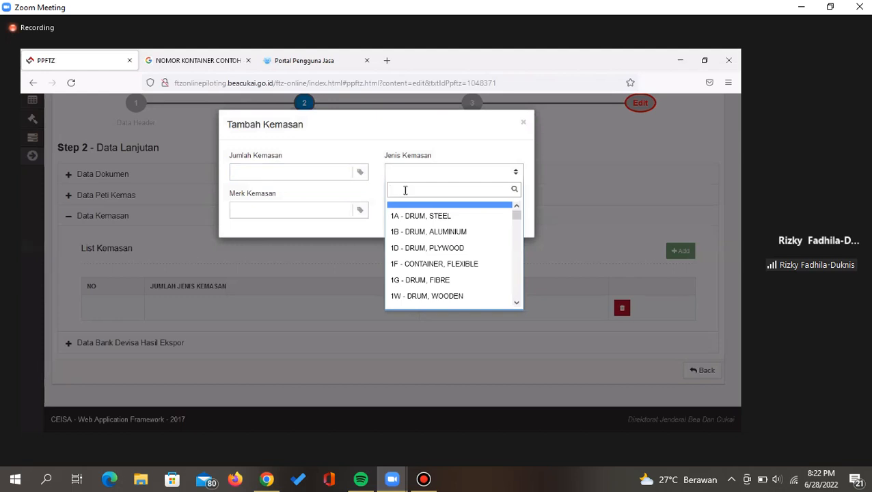
type("BOX")
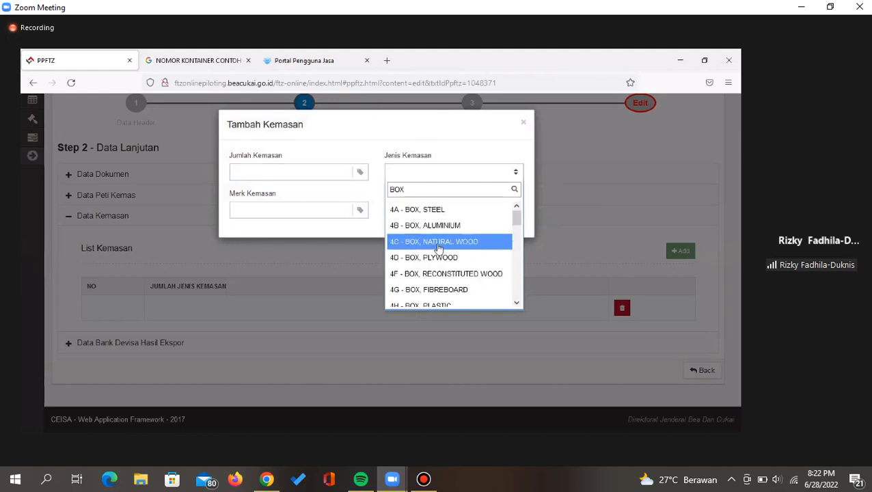
scroll(439, 250, "down", 3)
scroll(439, 250, "up", 1)
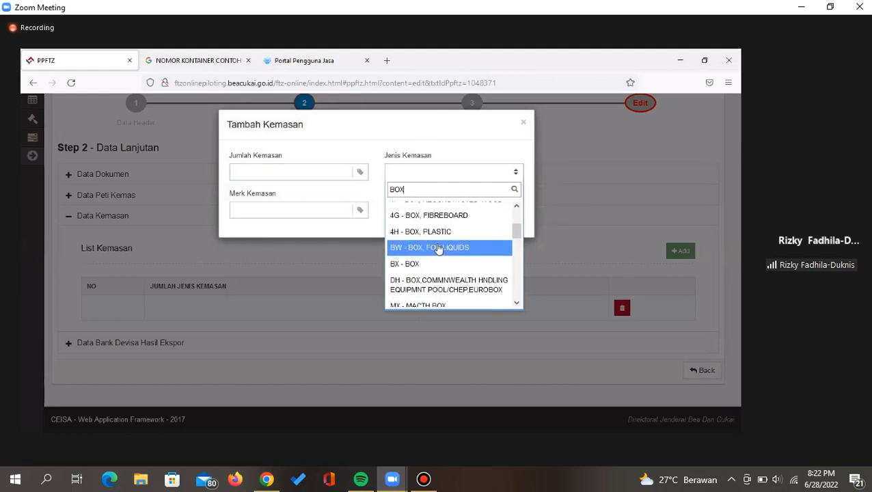
scroll(439, 248, "up", 2)
left_click(439, 247)
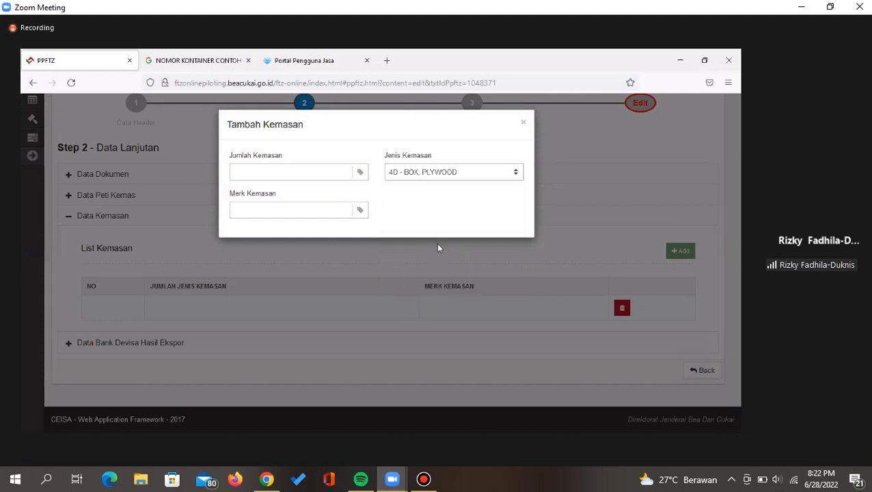
left_click(418, 174)
scroll(459, 273, "down", 1)
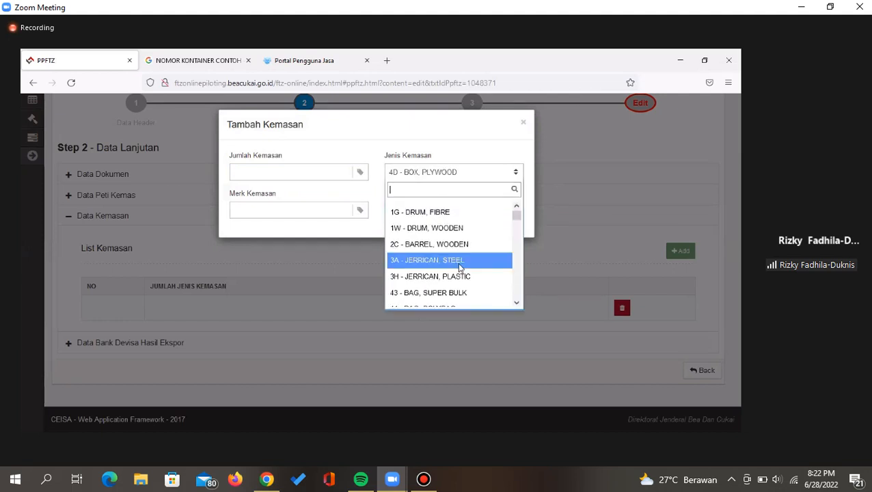
left_click(460, 262)
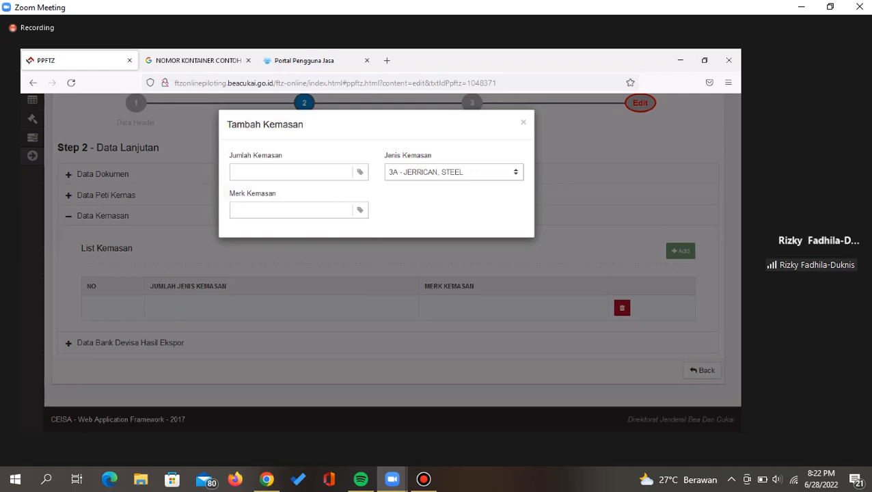
left_click(423, 177)
type("BO")
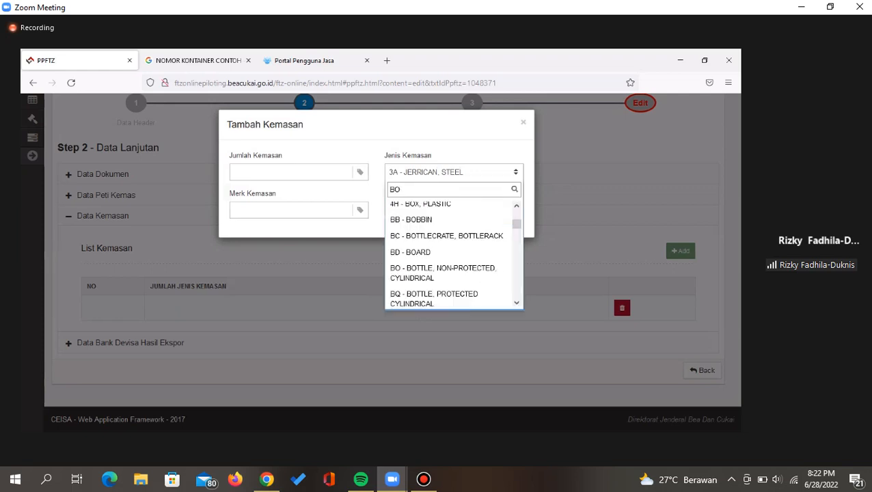
type("X")
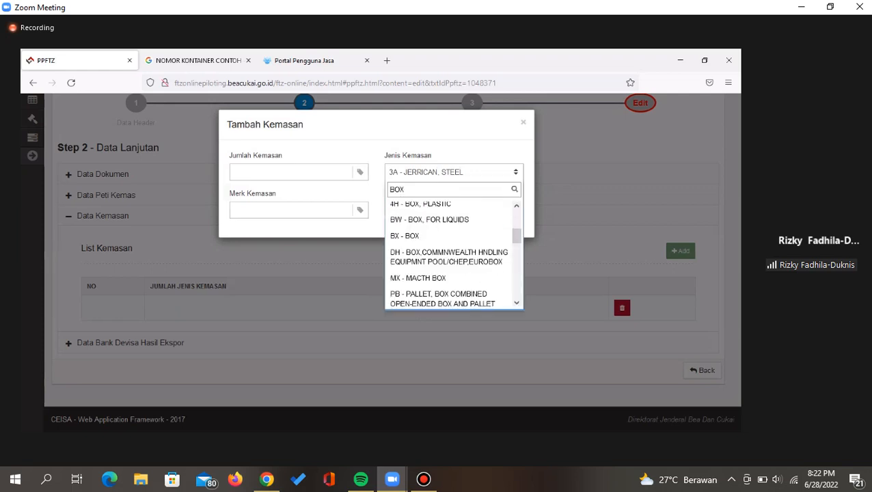
left_click(410, 235)
- Enter quantity 10 and brand '-', then save the packaging entry
left_click(249, 176)
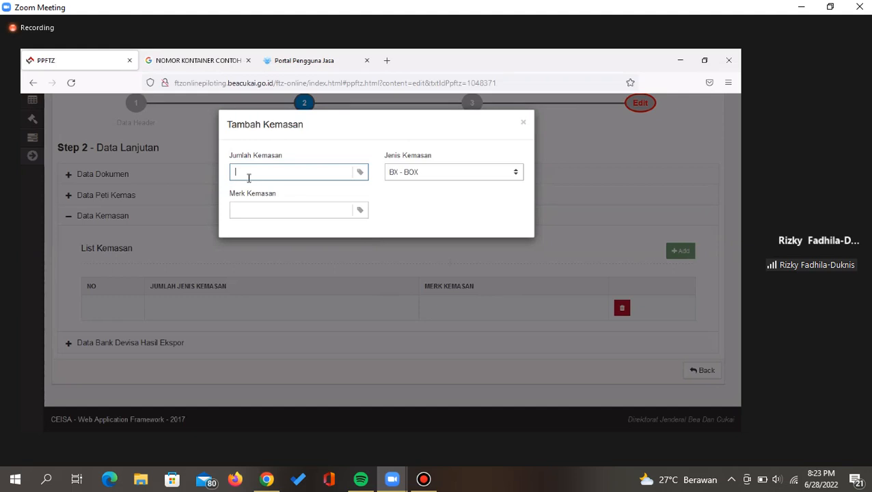
type("10")
left_click(285, 215)
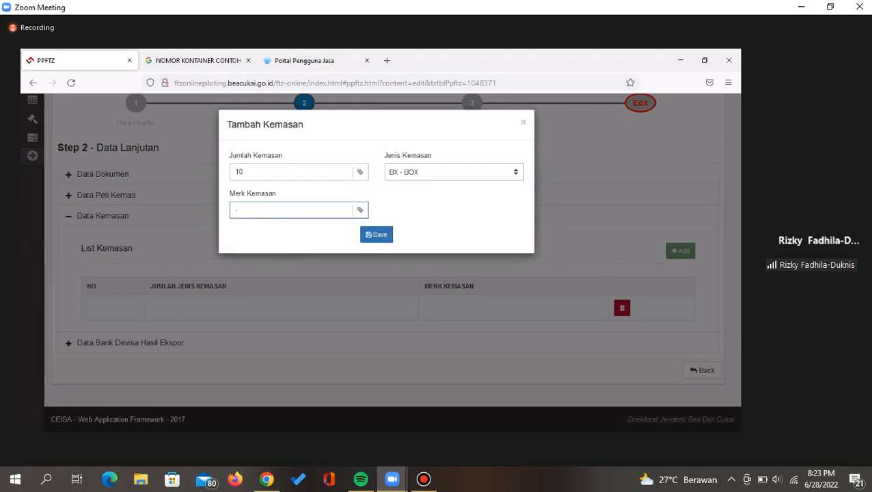
type("-")
left_click(377, 237)
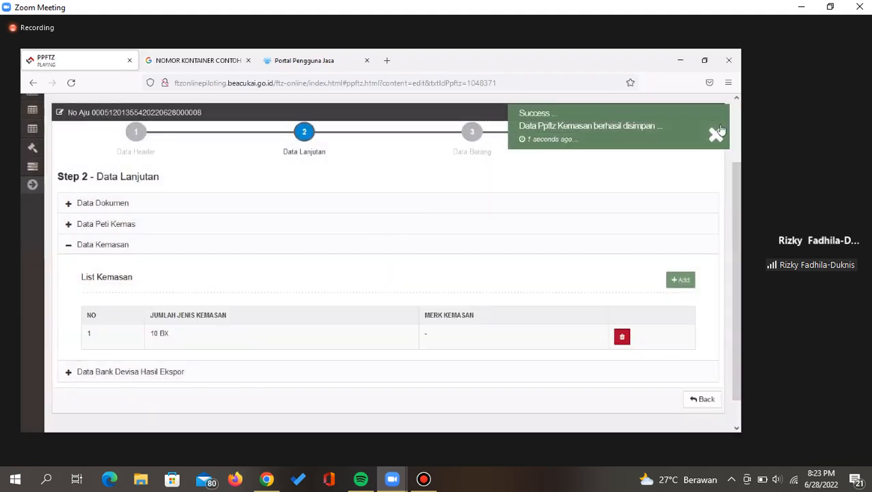
left_click(718, 132)
- Review the document filling status list and close it
left_click(640, 131)
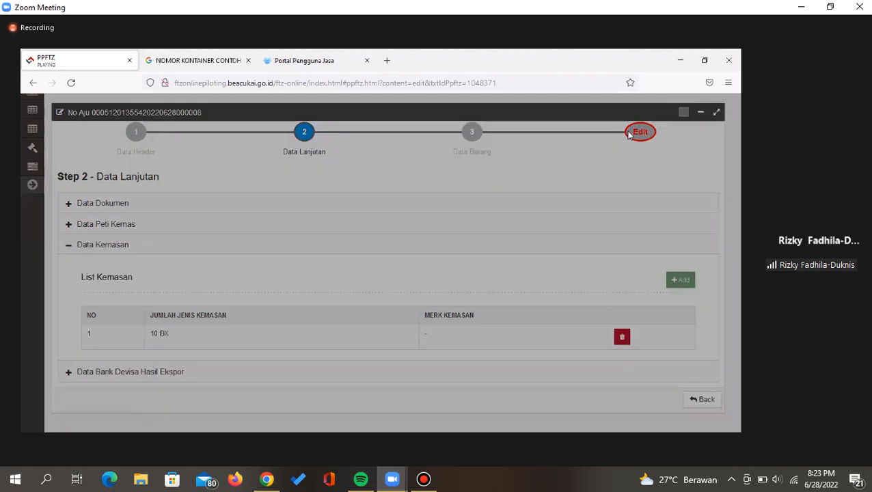
key("XF86AudioLowerVolume")
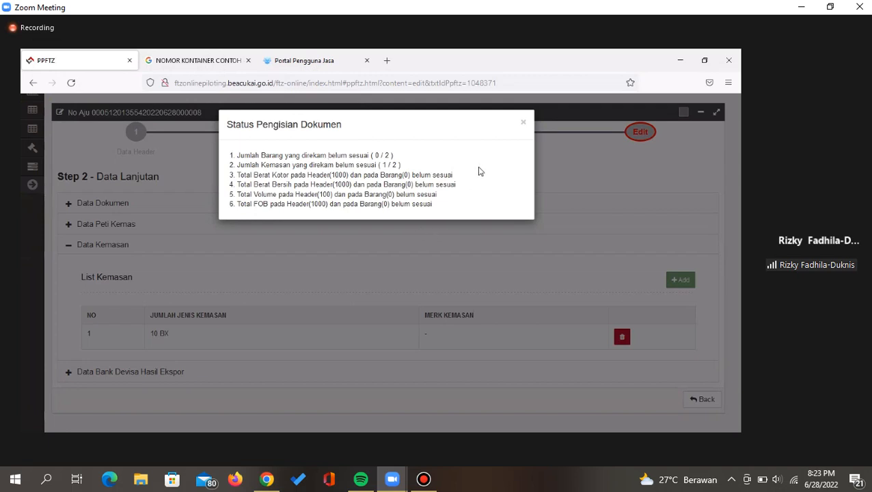
left_click(654, 255)
- Start a second packaging entry with quantity 15 and type 8A - PALLET, WOODEN
left_click(681, 279)
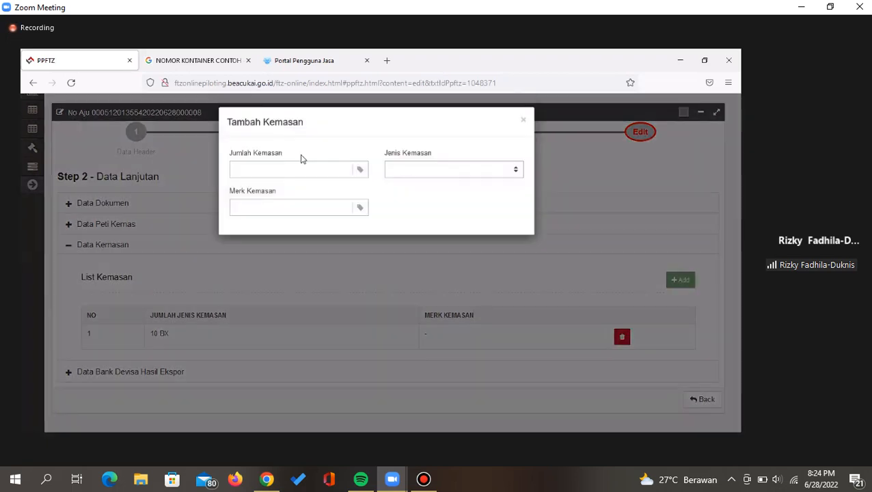
left_click(254, 171)
type("10")
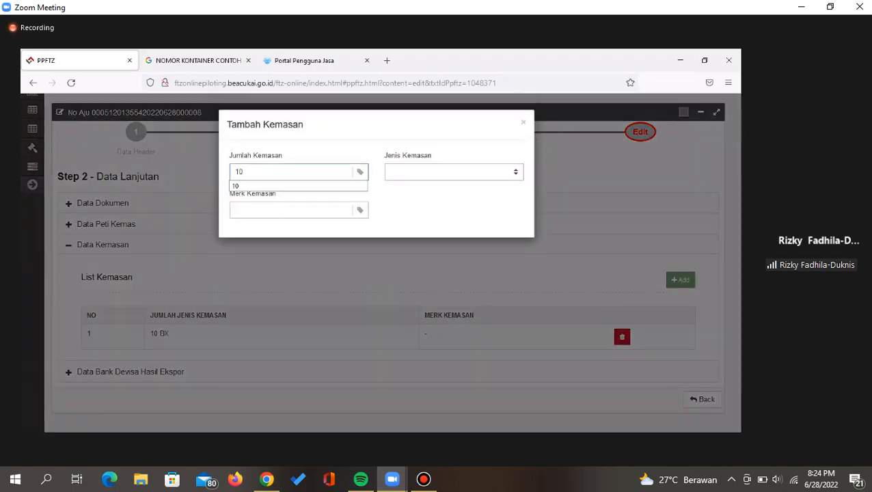
type("00")
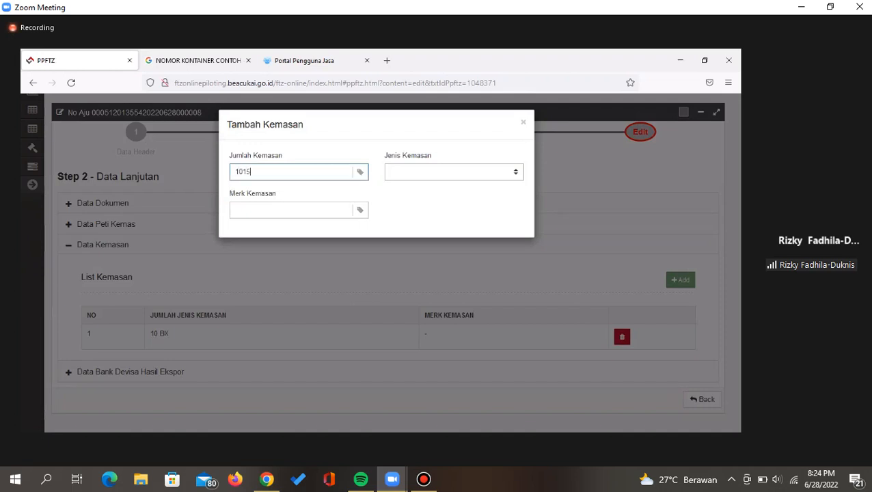
key("BackSpace")
key("BackSpace")
key("BackSpace")
key("BackSpace")
type("15")
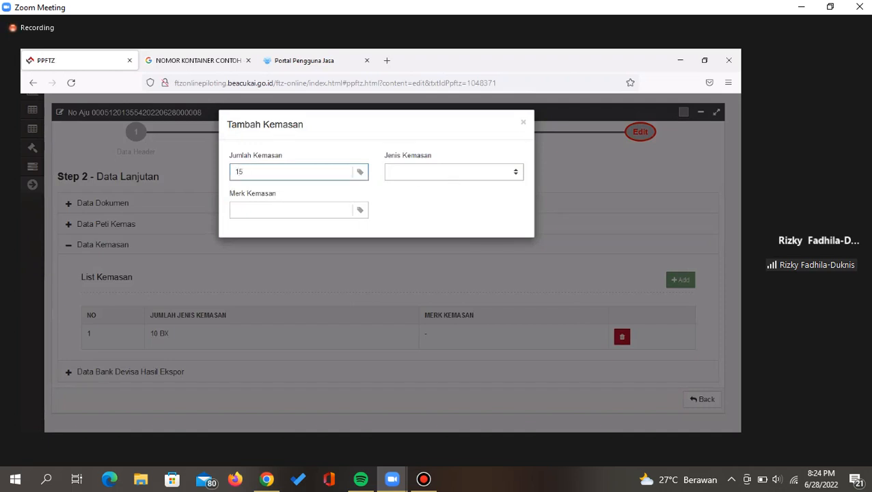
left_click(472, 177)
type("PA")
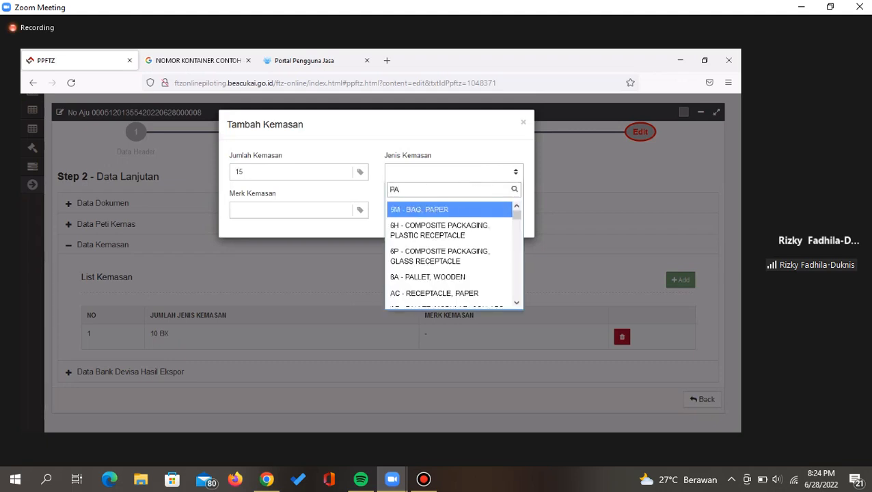
type("L")
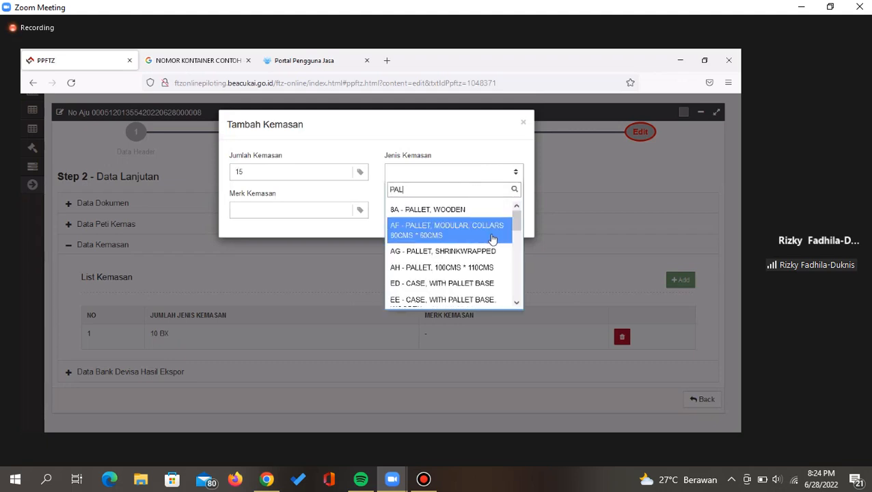
left_click(441, 212)
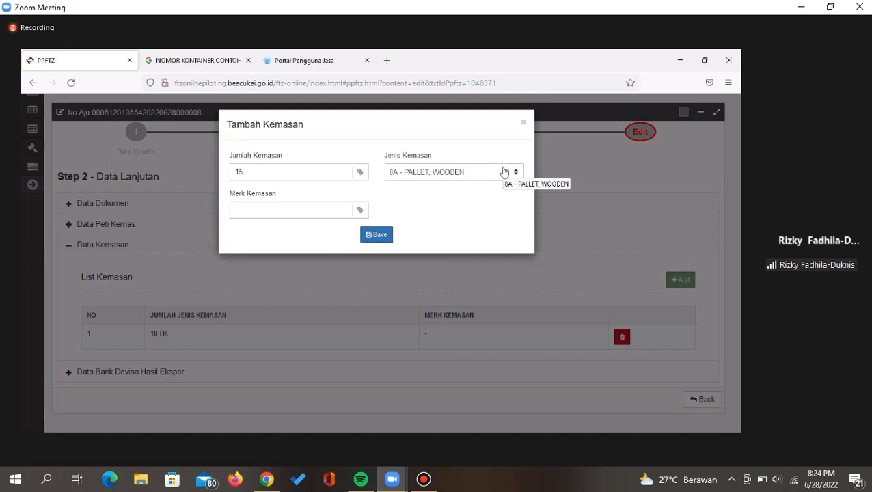
- Set the brand to '-', save the entry, and recheck the filling status
left_click(239, 205)
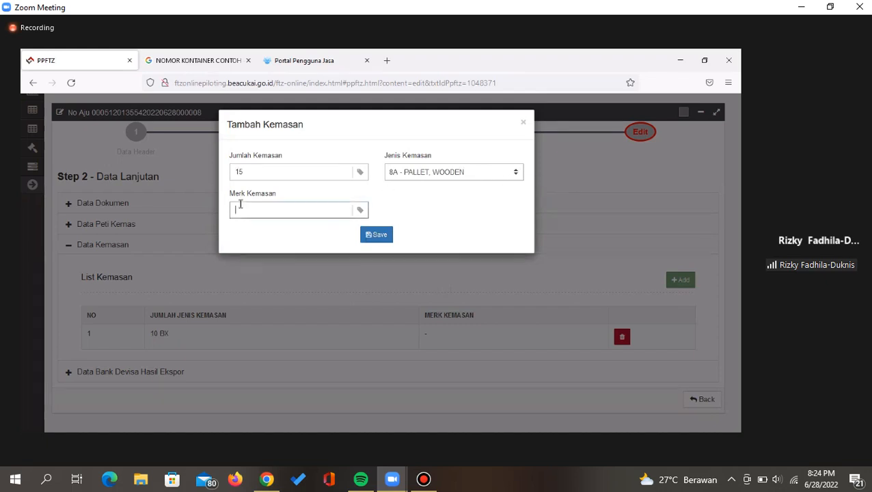
type("-")
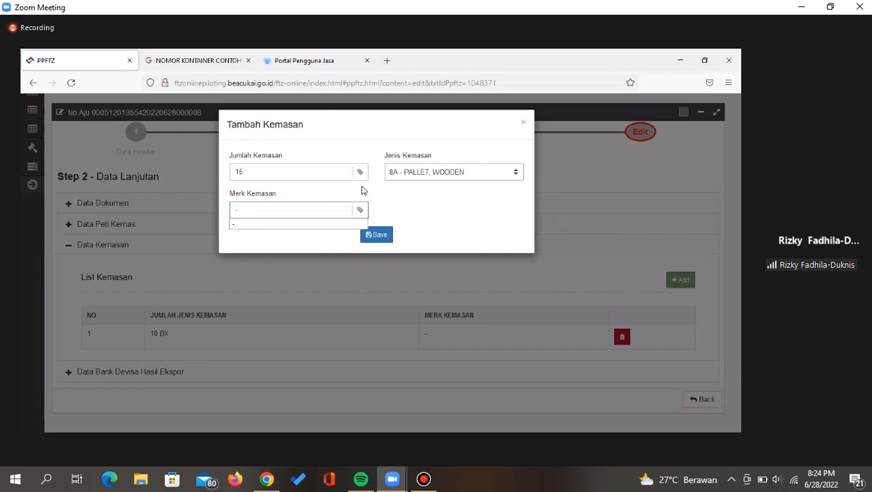
left_click(363, 190)
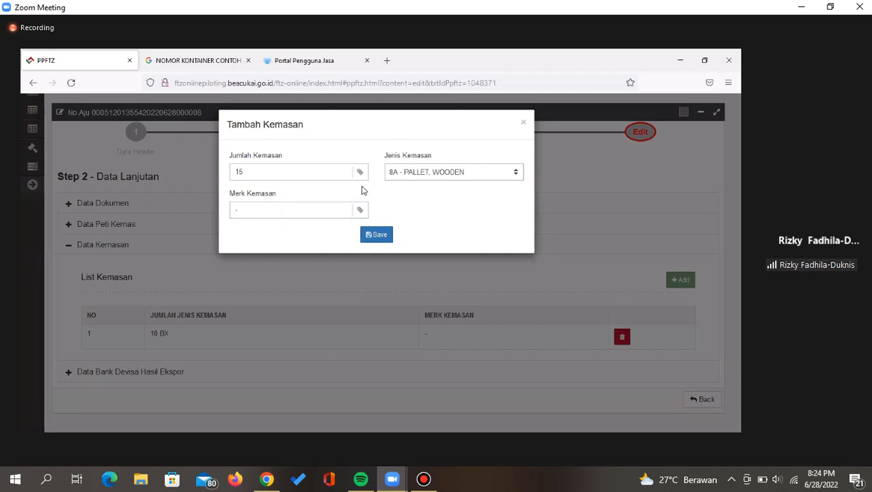
left_click(372, 235)
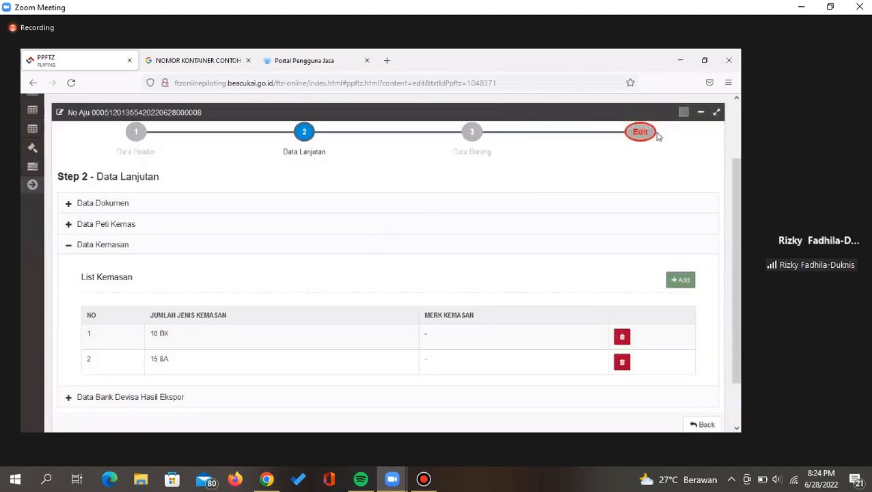
left_click(636, 135)
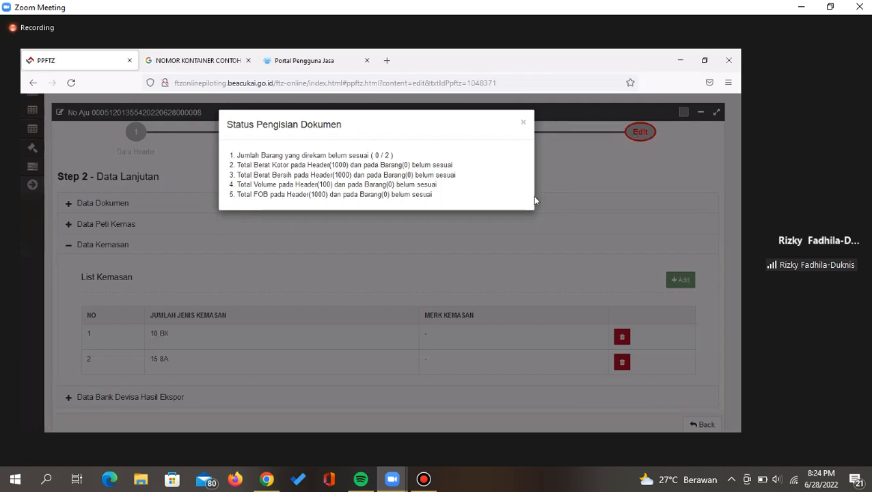
- Dismiss the status warnings and expand the Data Bank Devisa Hasil Ekspor section
left_click(553, 219)
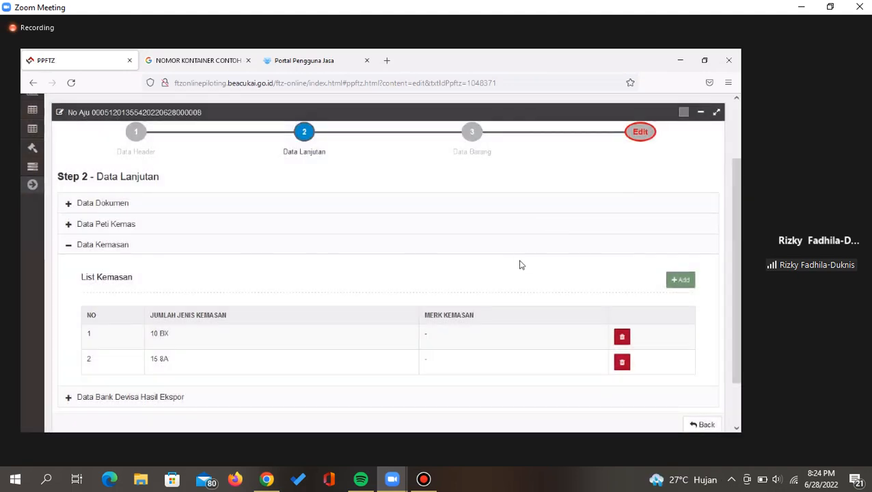
scroll(519, 265, "down", 2)
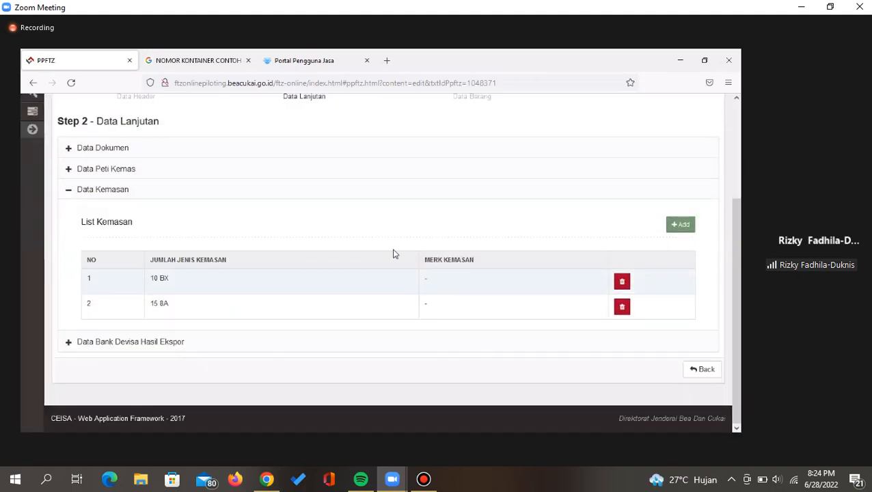
scroll(598, 175, "up", 5)
left_click(639, 213)
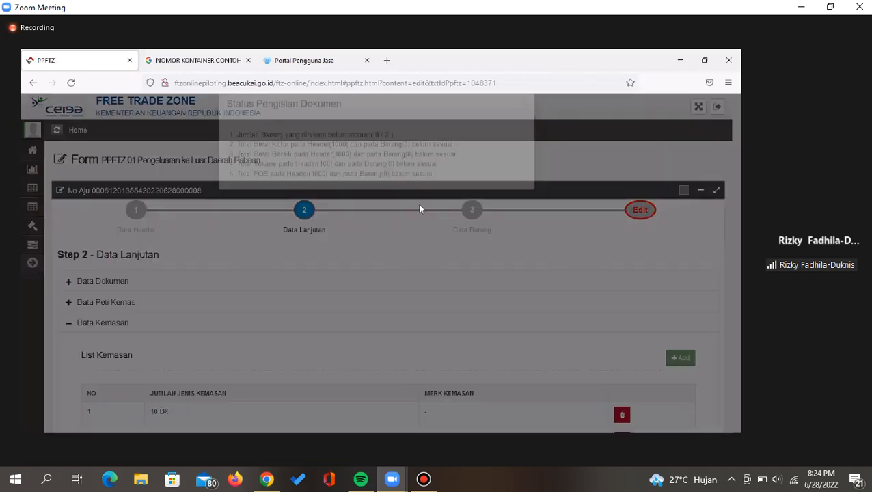
left_click(537, 272)
scroll(241, 333, "down", 5)
left_click(229, 341)
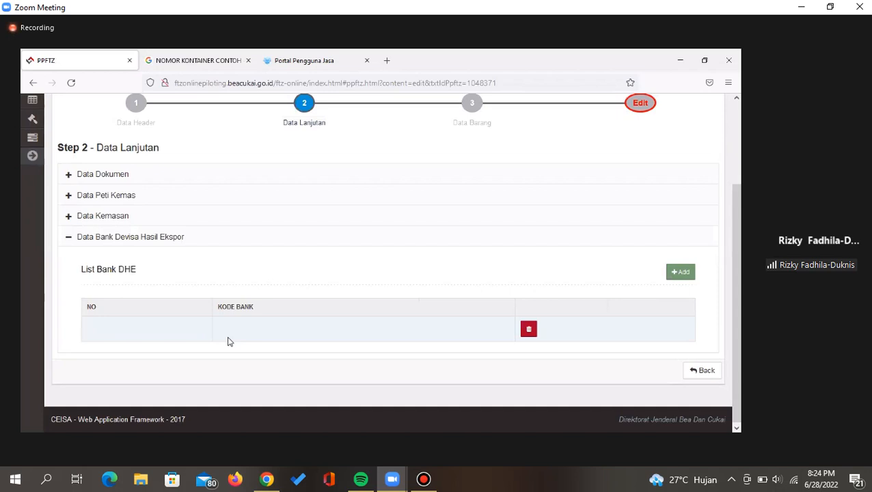
- Add 008 - BANK MANDIRI as the export proceeds bank and save it
left_click(681, 272)
left_click(281, 171)
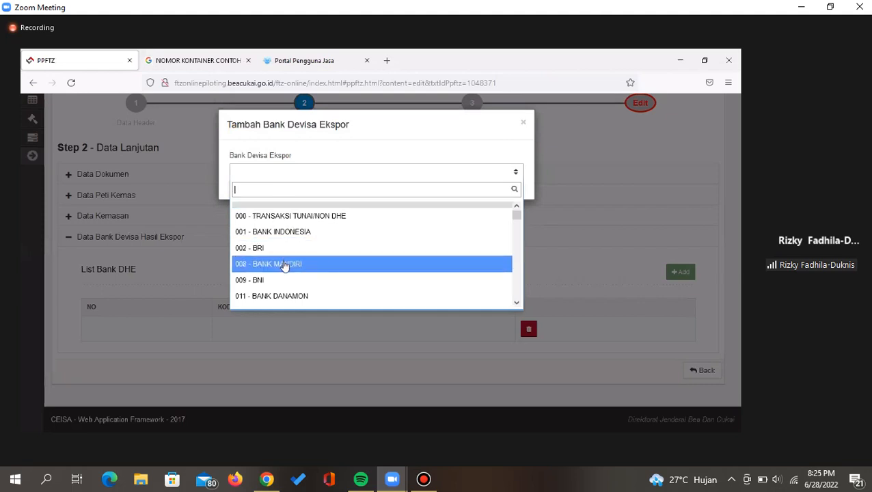
scroll(283, 265, "down", 2)
scroll(282, 266, "up", 1)
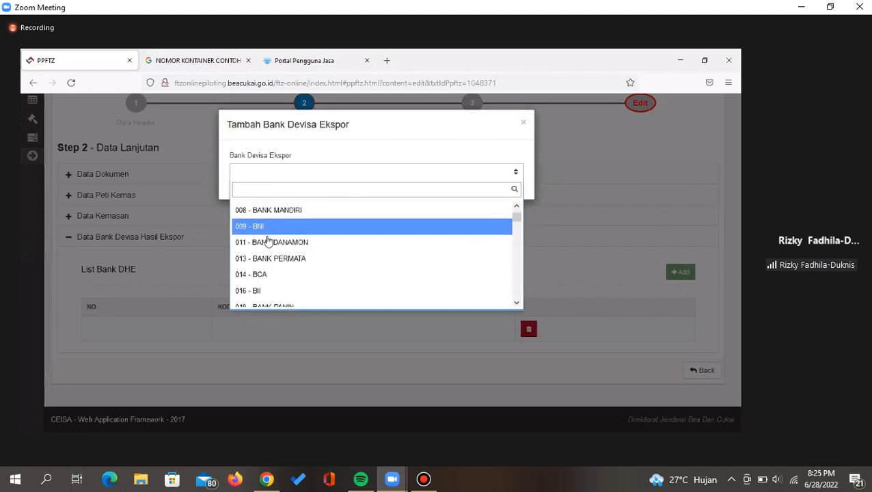
scroll(268, 245, "up", 1)
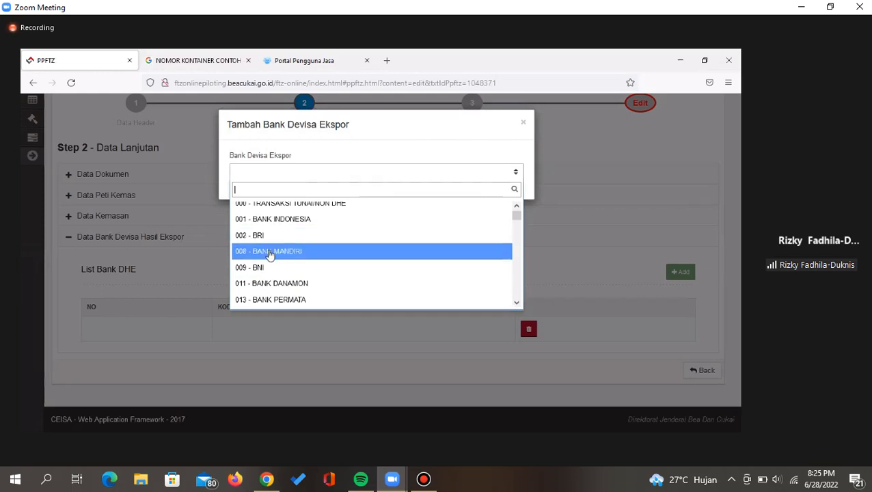
left_click(268, 251)
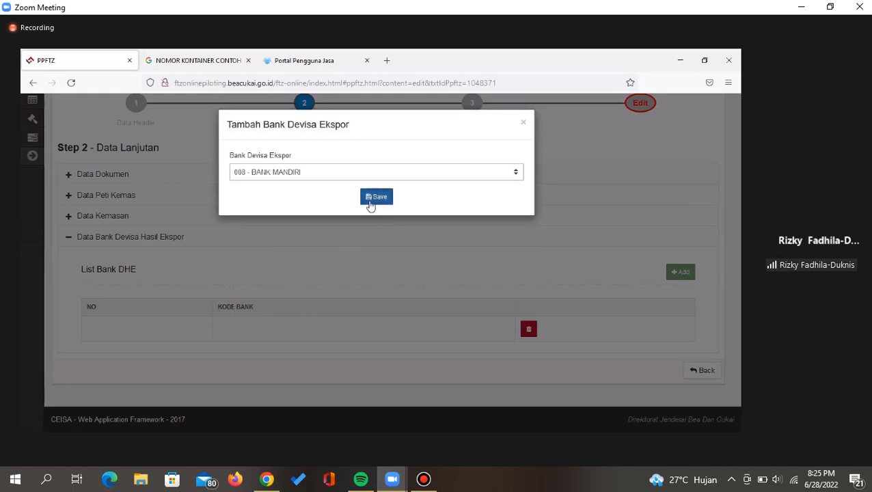
left_click(369, 205)
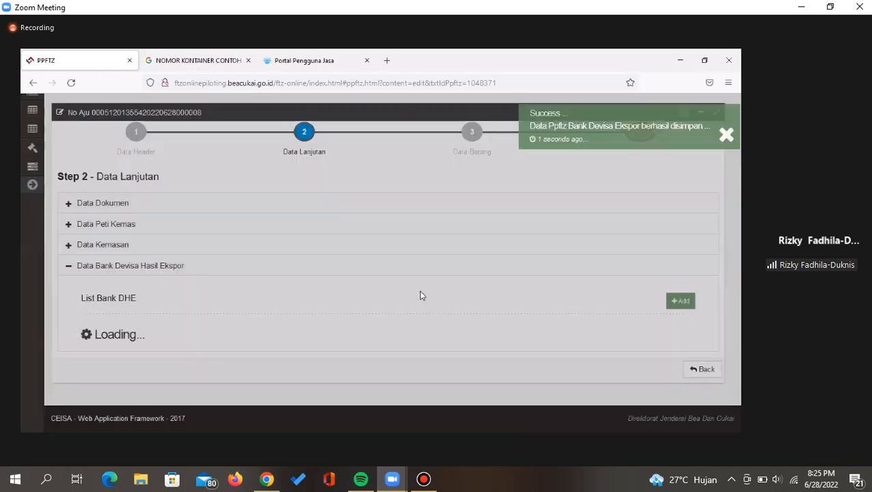
scroll(448, 270, "up", 1)
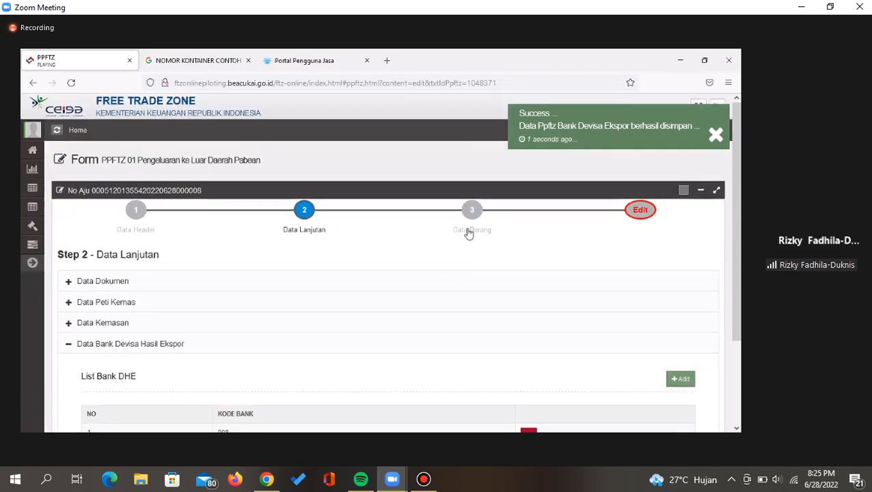
- Check the filling status from Step 3, then return to Step 2 and collapse the Bank DHE section
left_click(470, 231)
scroll(468, 231, "down", 2)
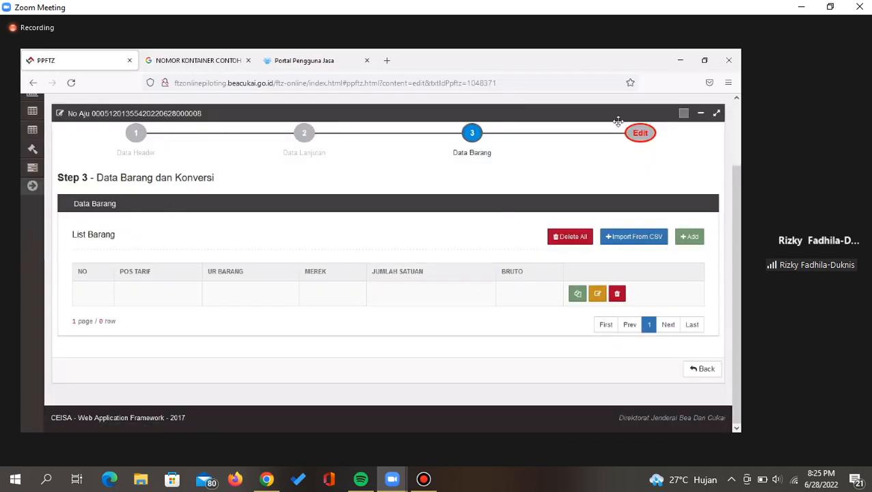
left_click(639, 132)
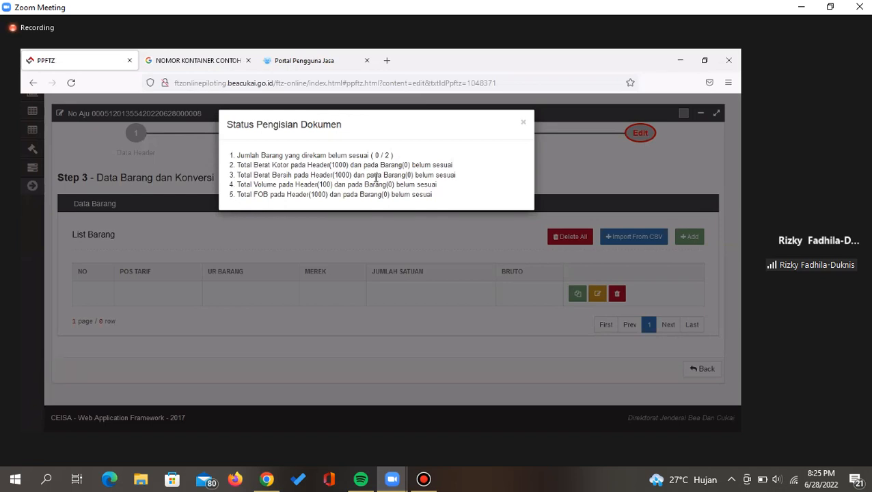
left_click(403, 242)
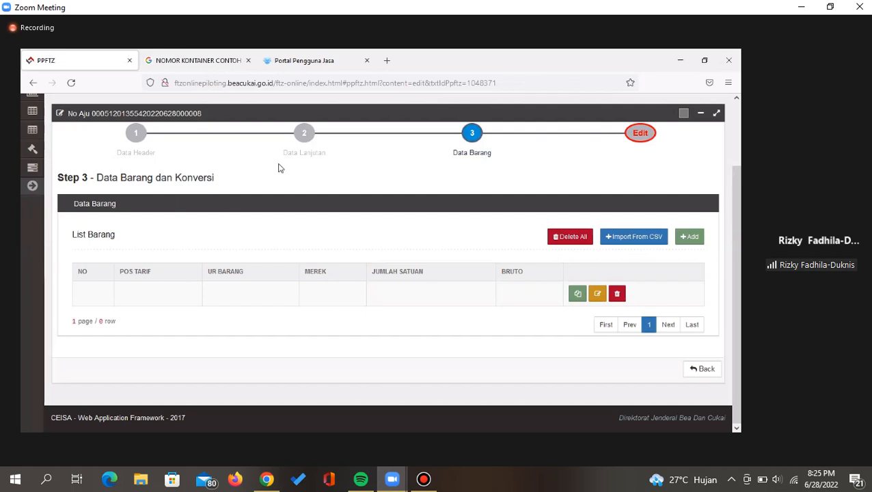
left_click(294, 144)
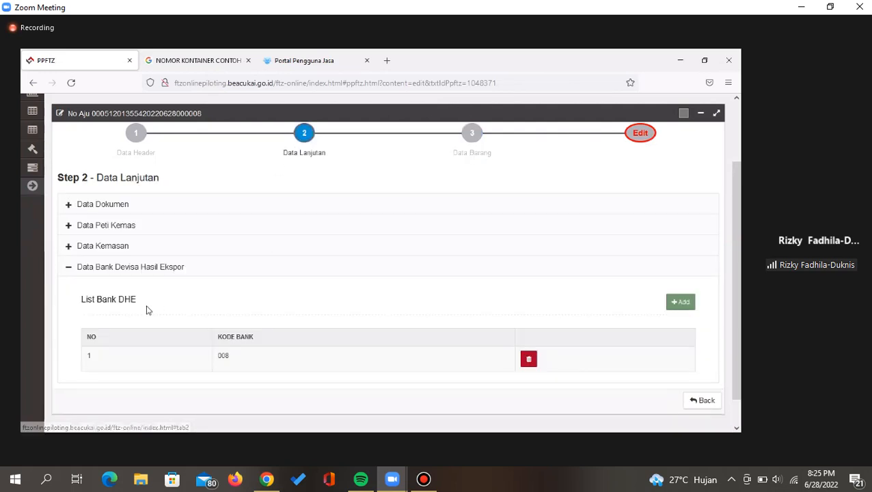
left_click(112, 268)
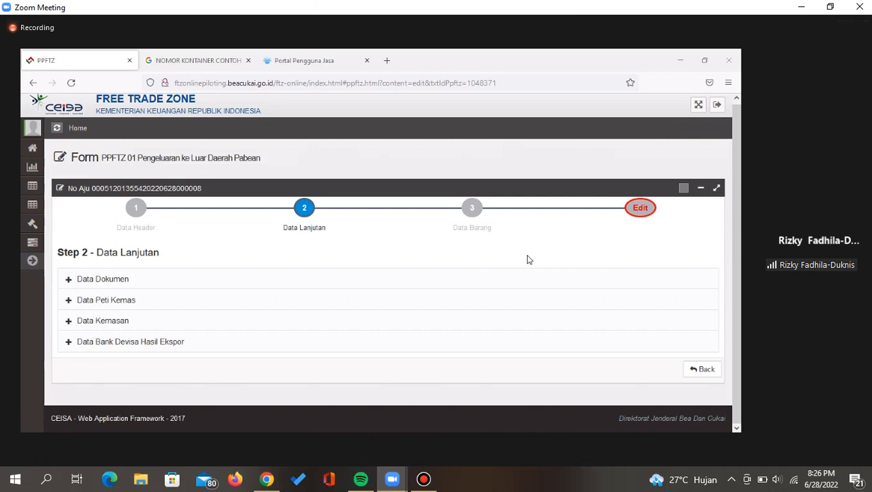
- Go to Step 3 Data Barang, switch Zoom from Gallery to Speaker view, and show the filling status
left_click(472, 209)
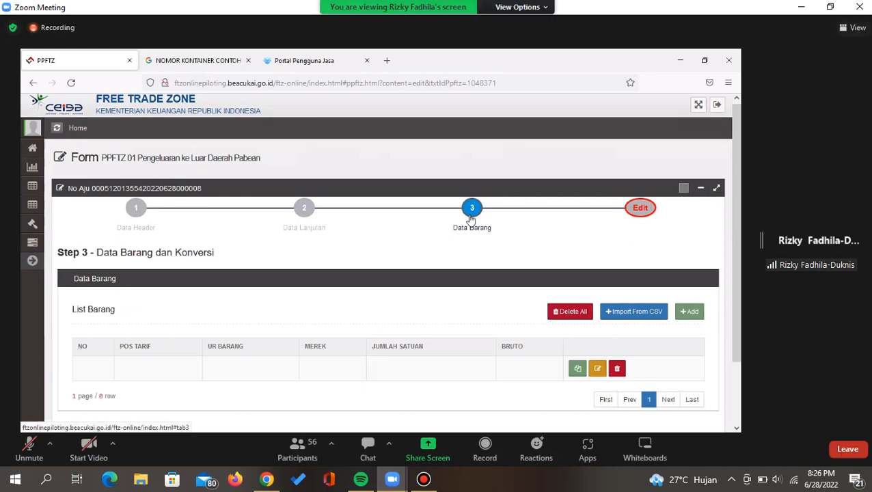
left_click(853, 28)
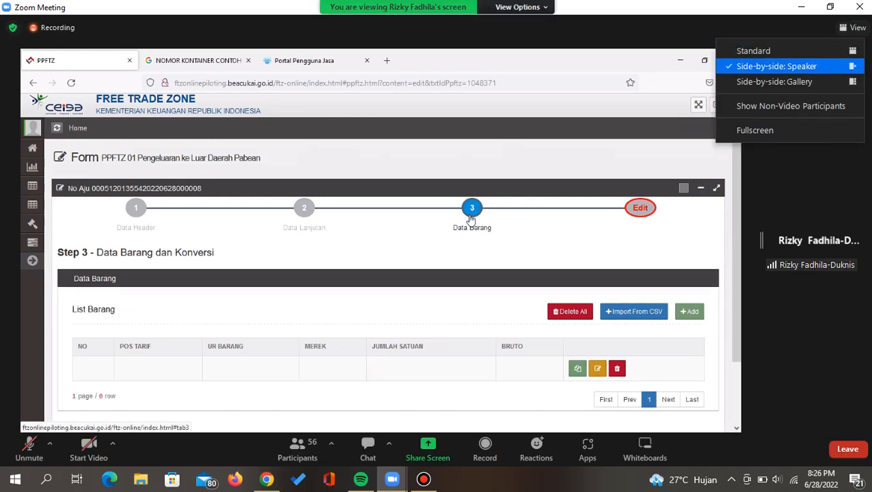
left_click(775, 81)
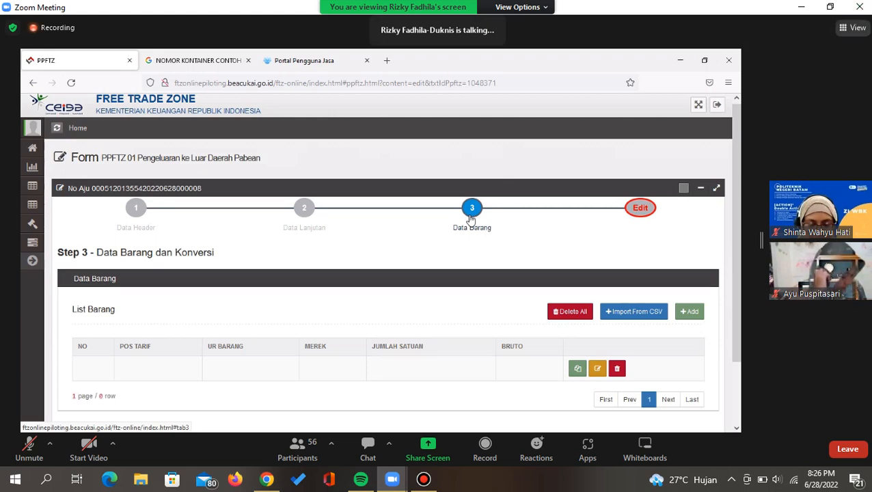
left_click(853, 27)
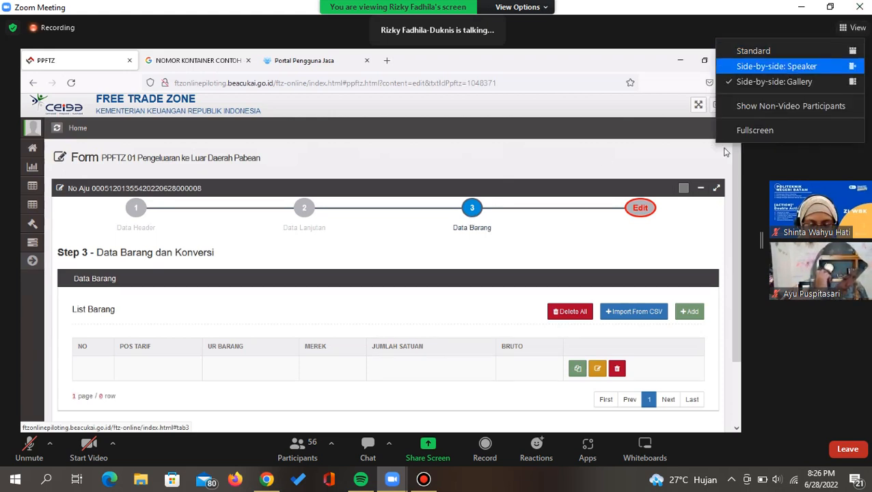
left_click(776, 66)
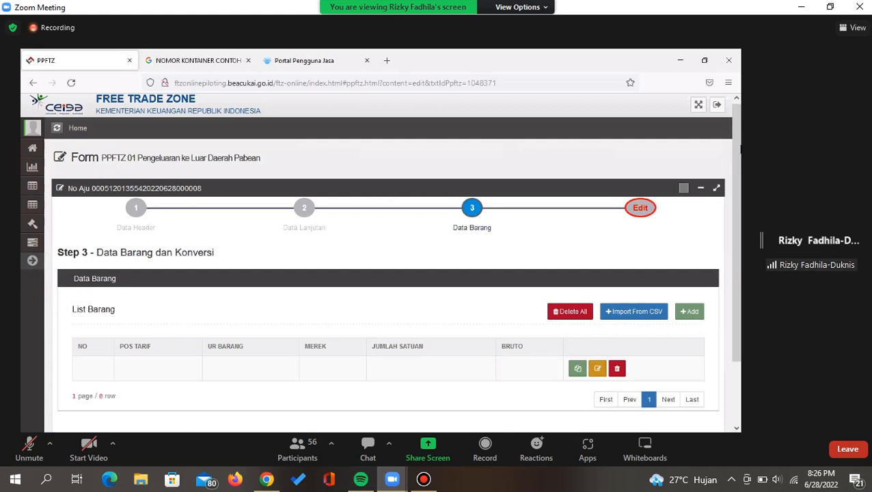
left_click(638, 211)
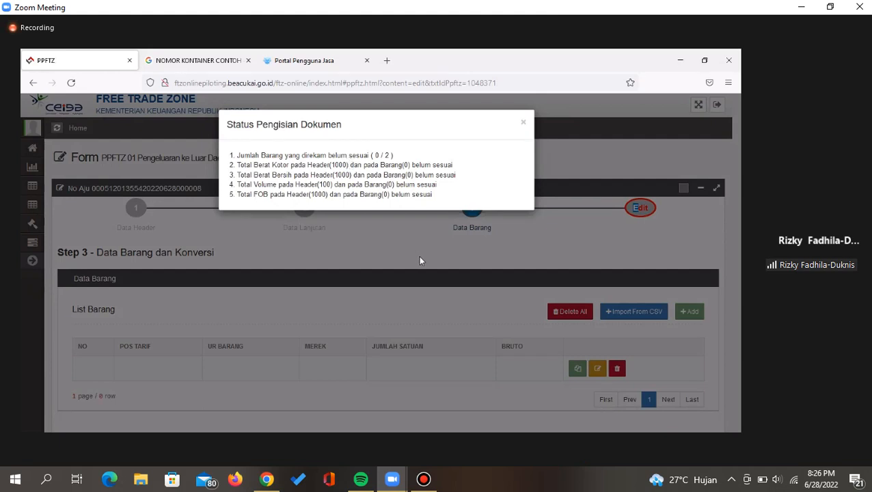
- Dismiss the status warnings and start a new goods item in the empty List Barang
left_click(461, 295)
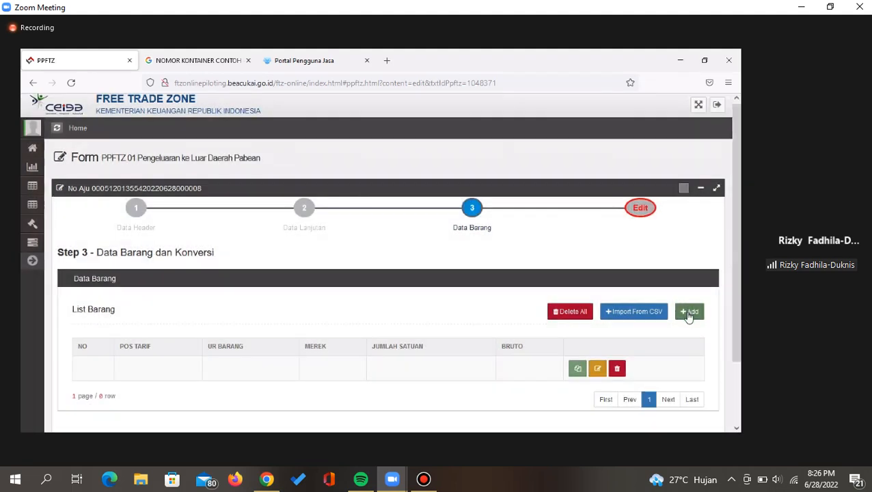
scroll(691, 316, "down", 1)
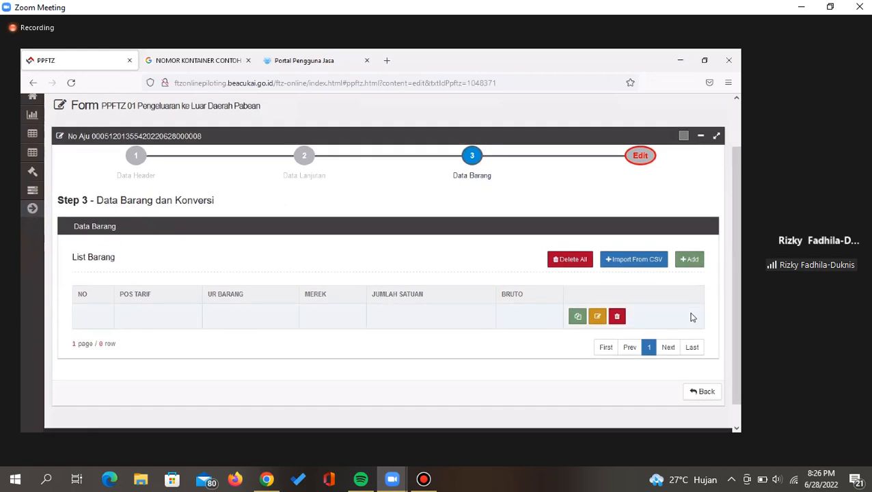
scroll(691, 316, "up", 1)
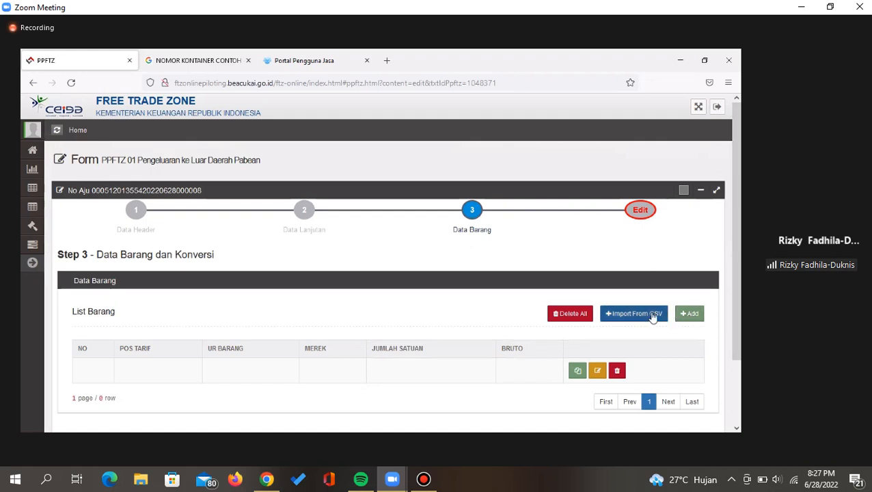
left_click(689, 314)
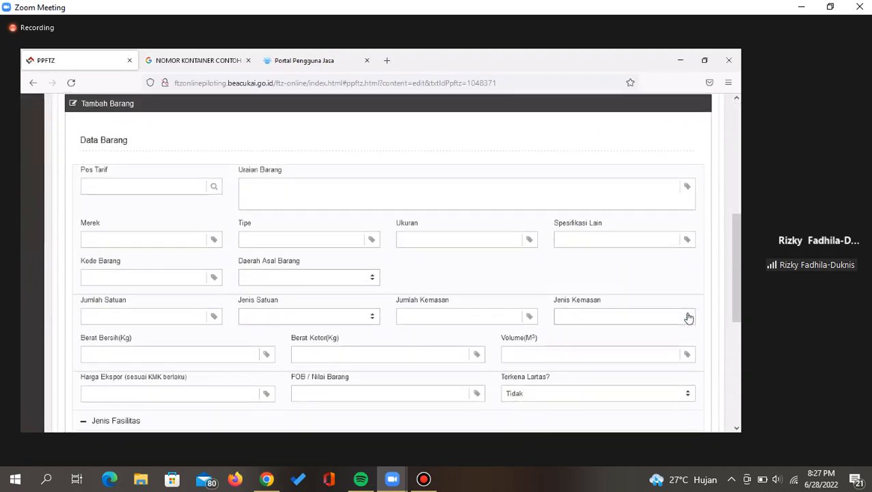
scroll(689, 317, "up", 3)
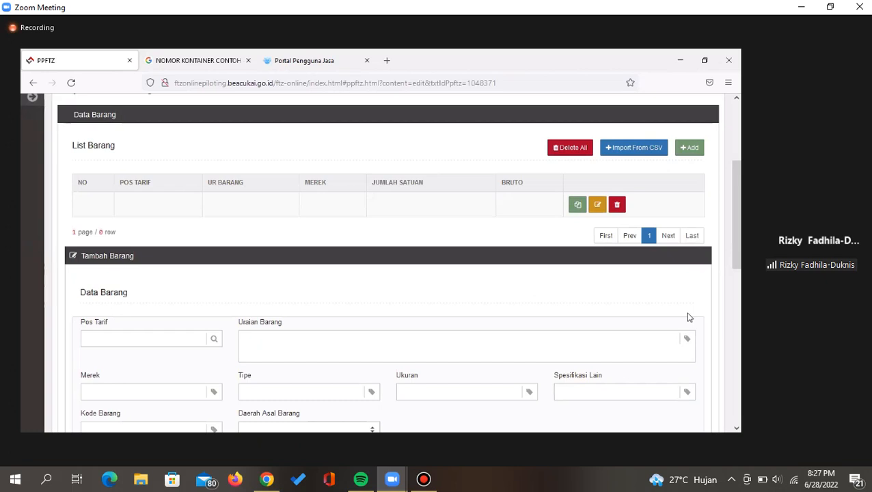
scroll(586, 265, "down", 3)
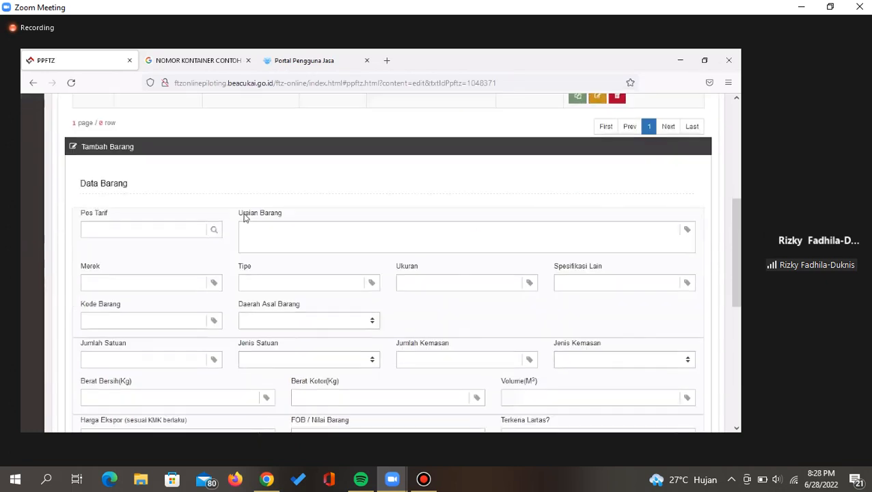
left_click(132, 229)
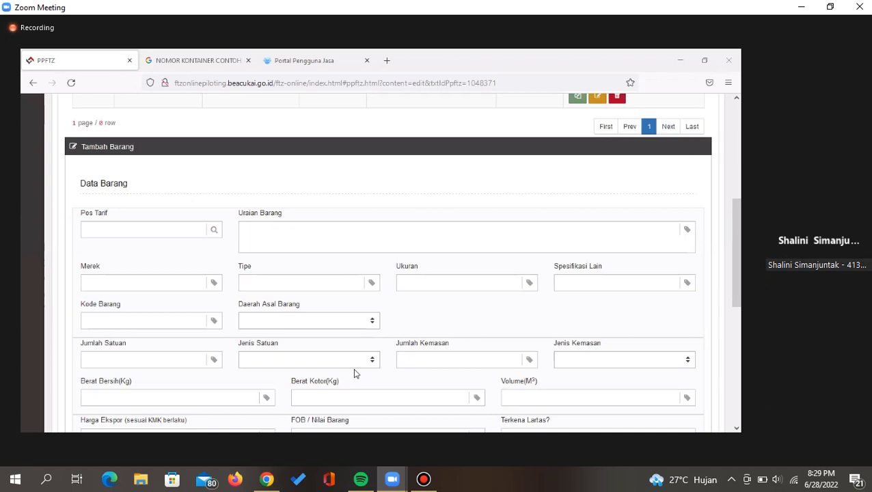
left_click(284, 229)
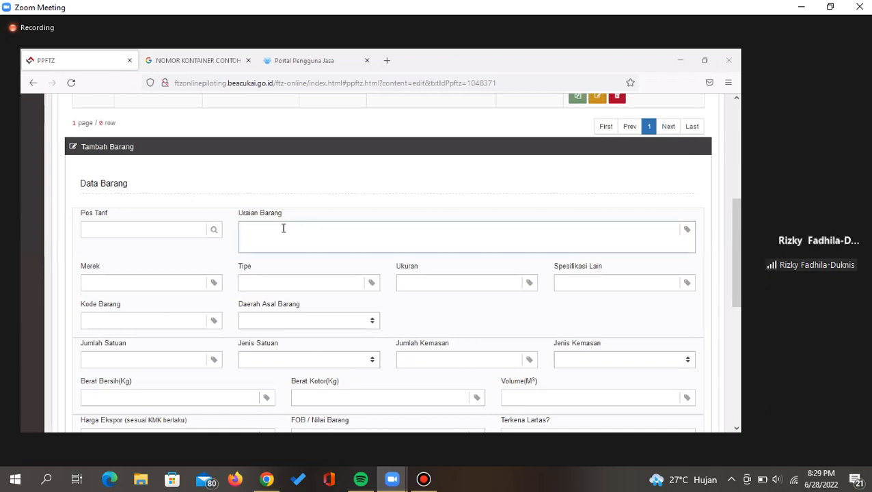
left_click(199, 188)
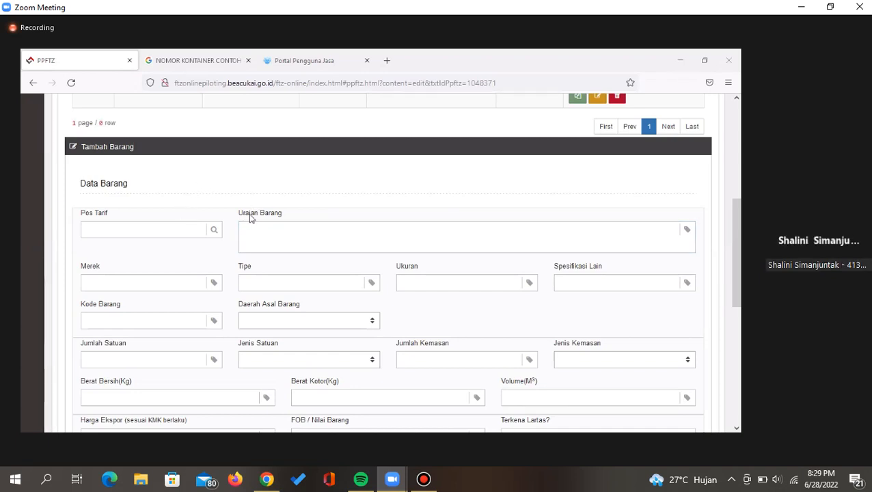
left_click(112, 236)
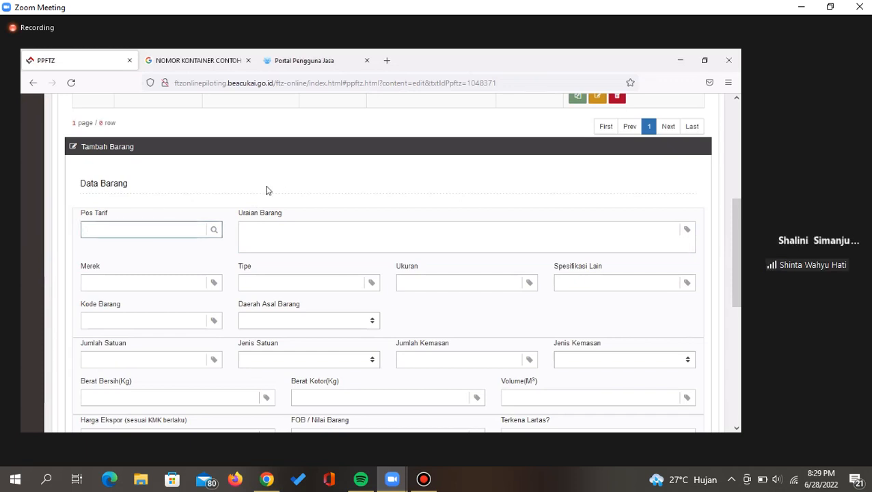
key("alt+Tab")
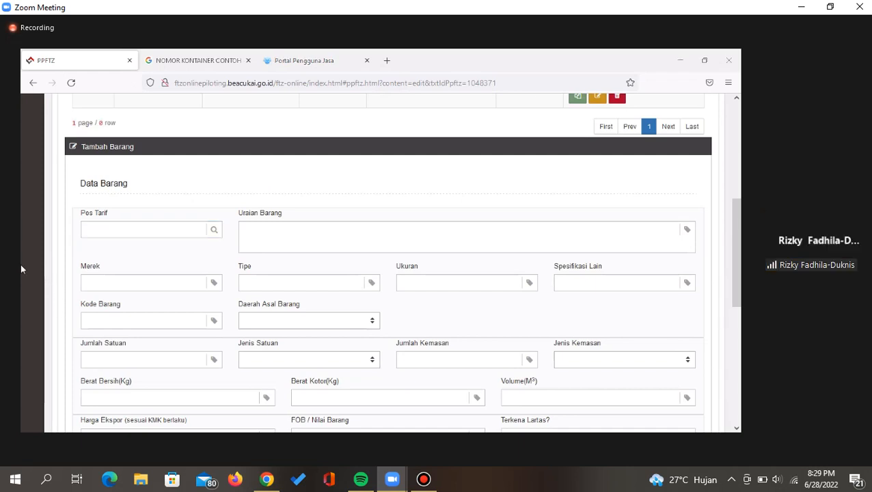
left_click(110, 237)
left_click(110, 239)
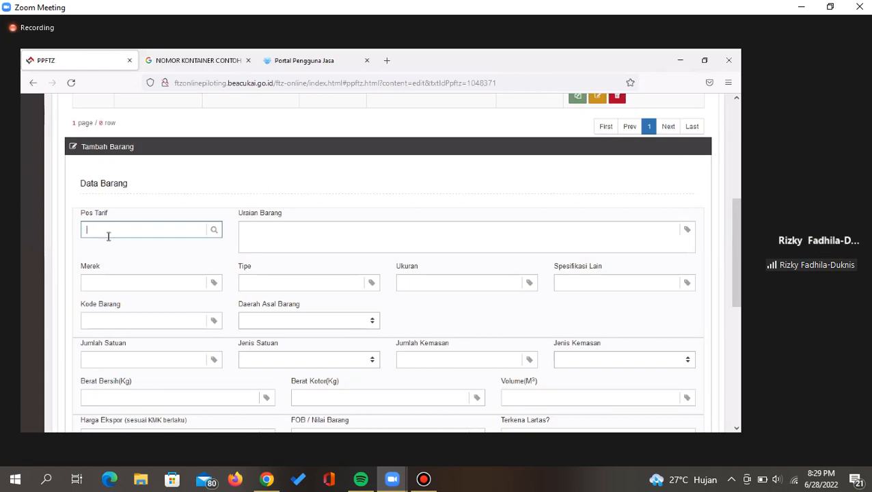
- Enter tariff code 89030032 in Pos Tarif and return to it after it is reported not found
type("89030032")
key("Tab")
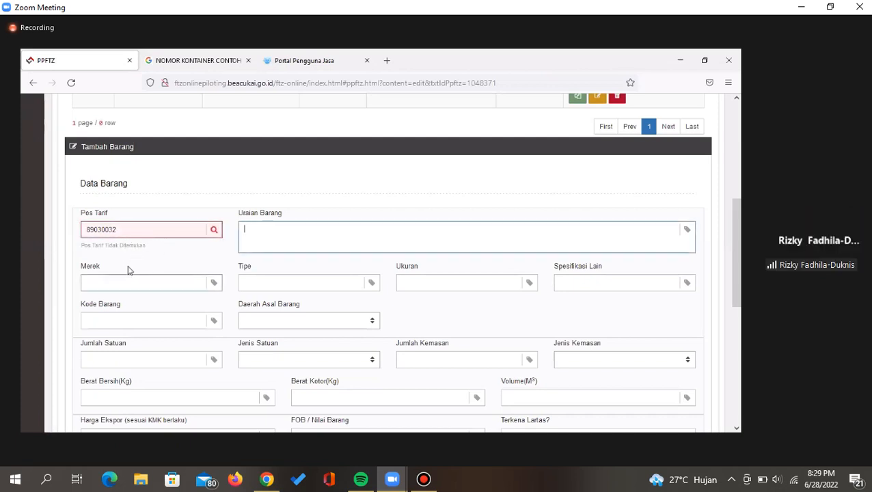
left_click(126, 230)
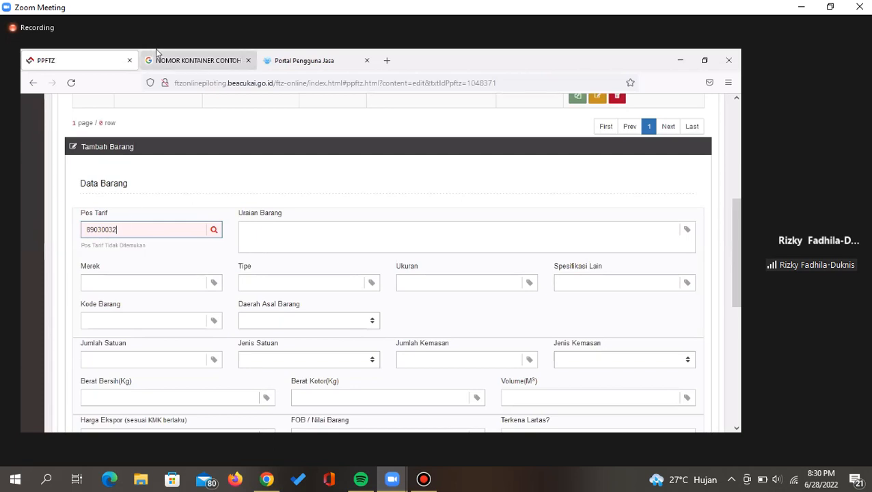
- Search Google for 'intr' and open the Indonesia National Trade Repository - INSW result
left_click(175, 59)
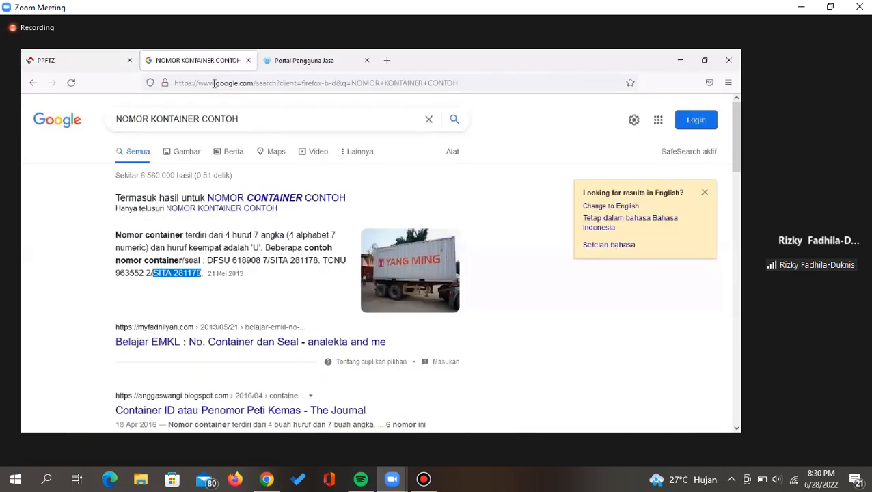
left_click(215, 83)
type("intr")
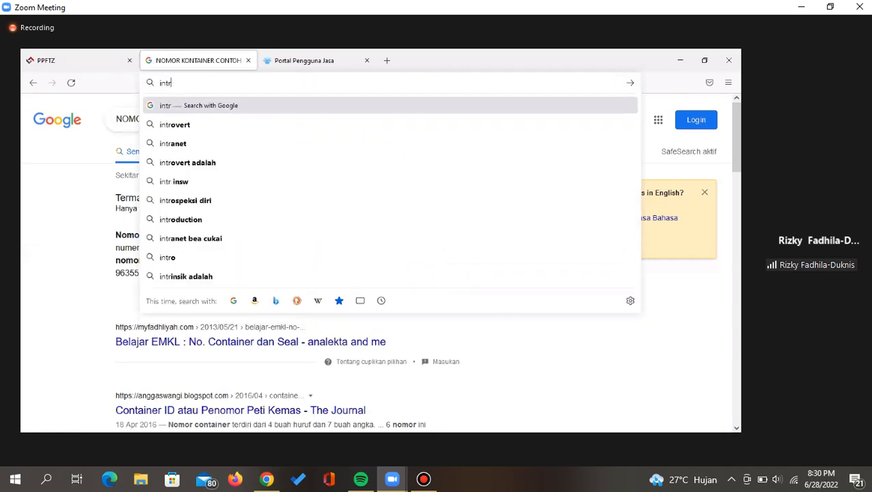
key("Return")
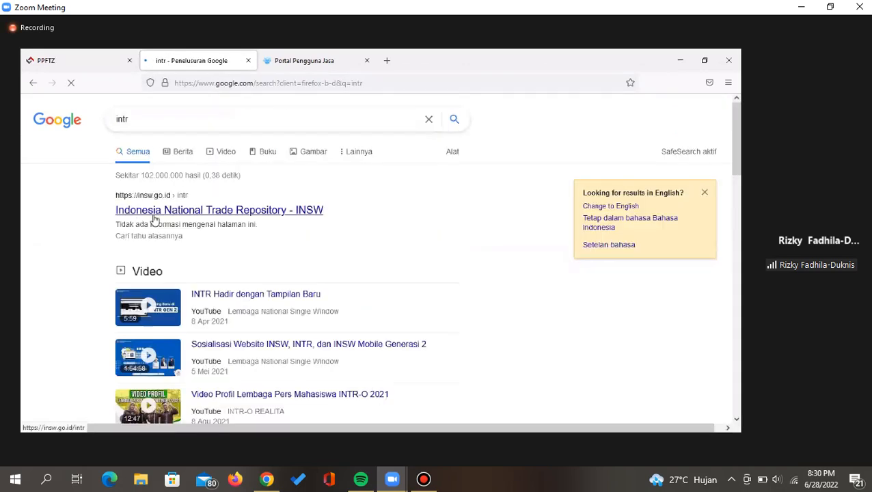
left_click(163, 218)
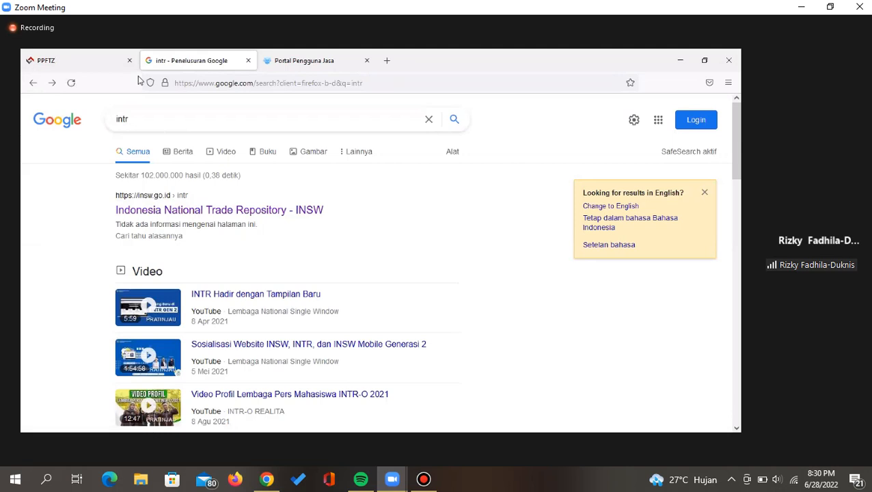
left_click(231, 215)
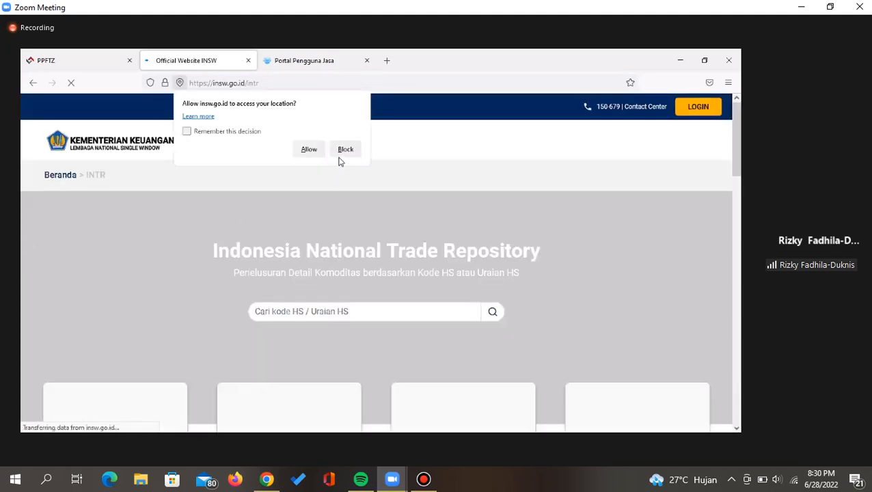
- Dismiss the location prompt and search INSW HS codes for LAPTOP, finding 84713020
left_click(312, 150)
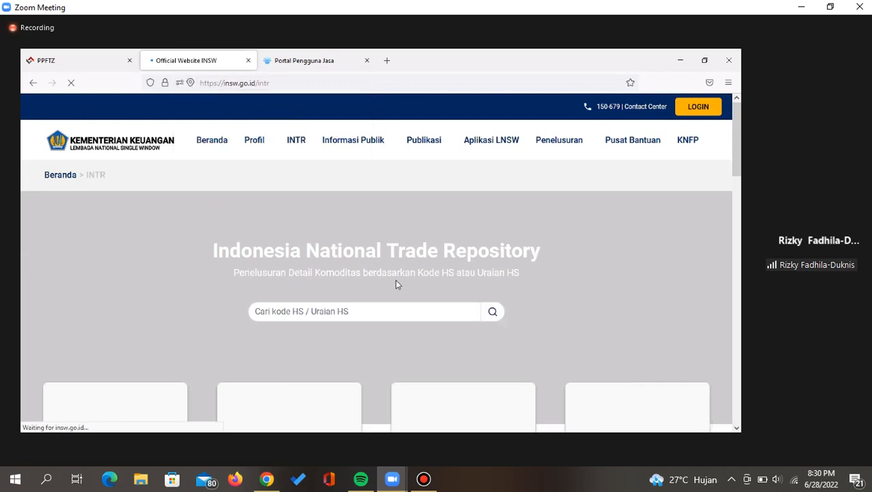
left_click(285, 311)
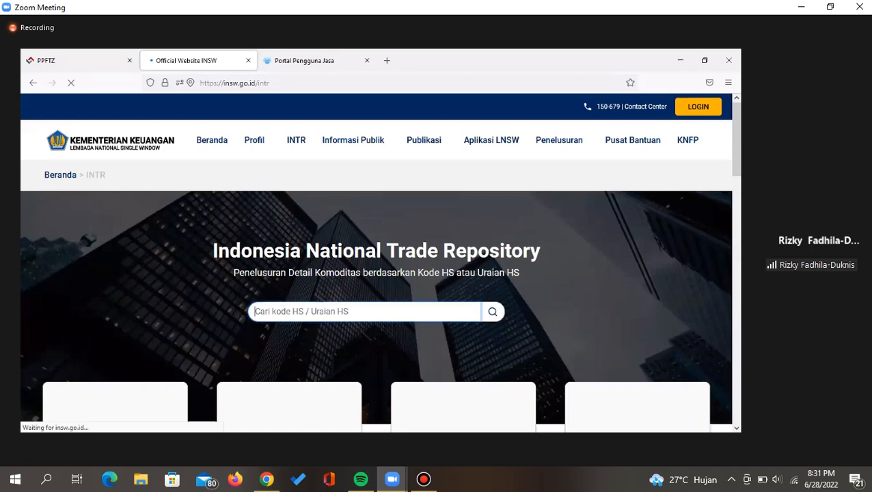
type("LAP")
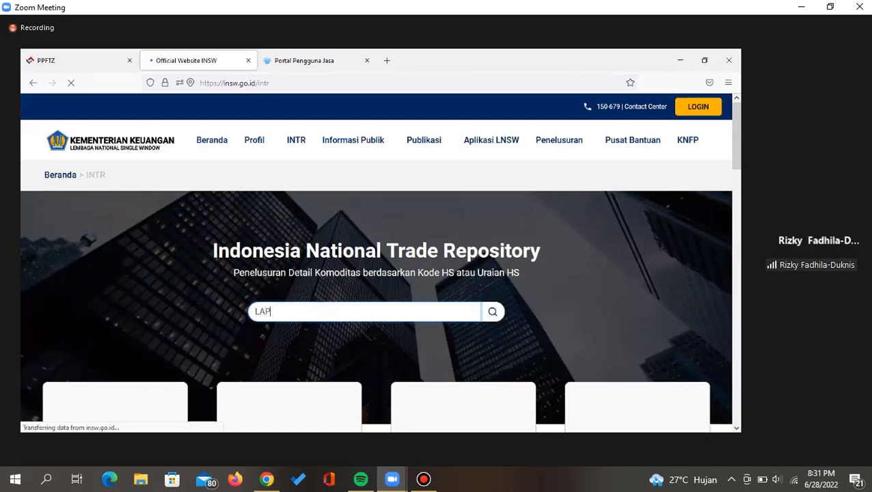
type("T")
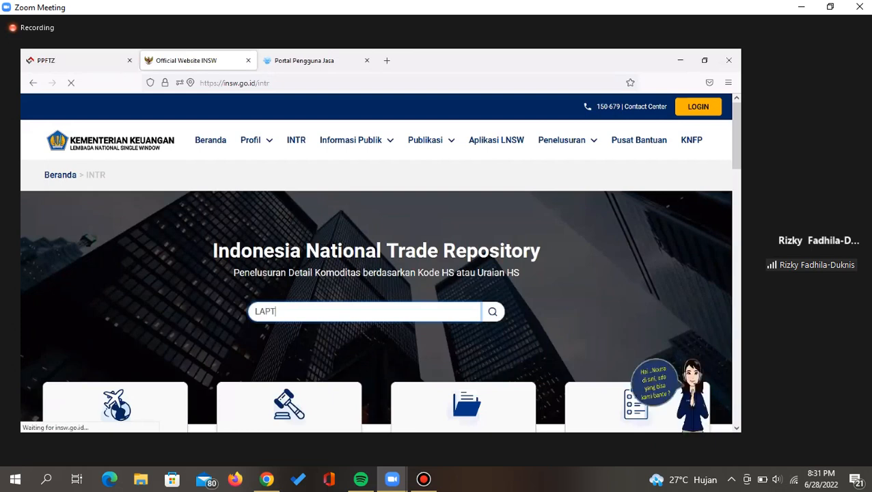
type("OP")
key("Return")
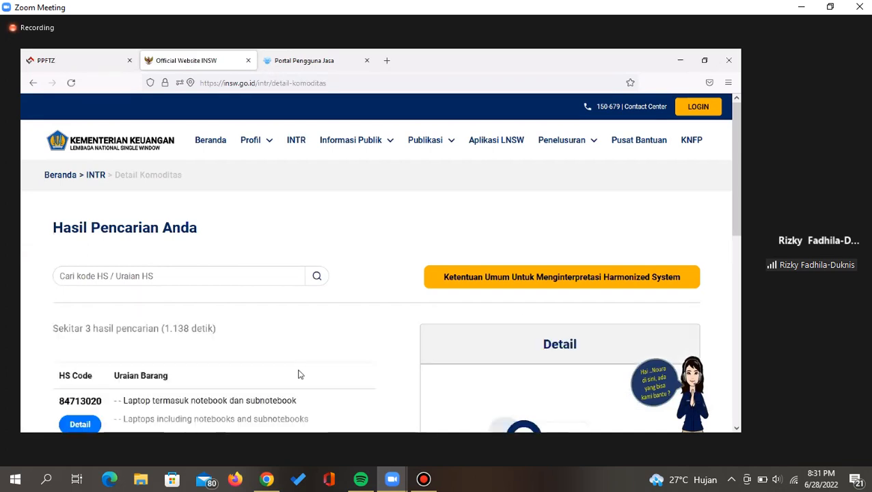
scroll(298, 371, "down", 2)
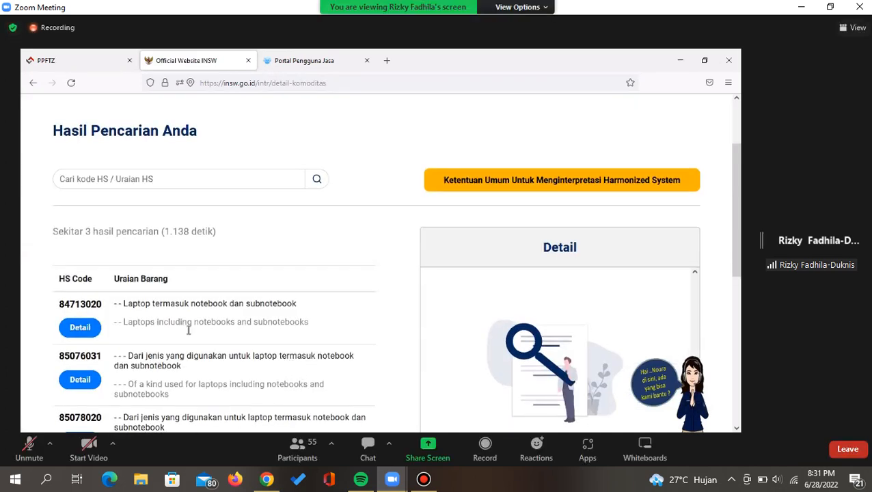
left_click(424, 479)
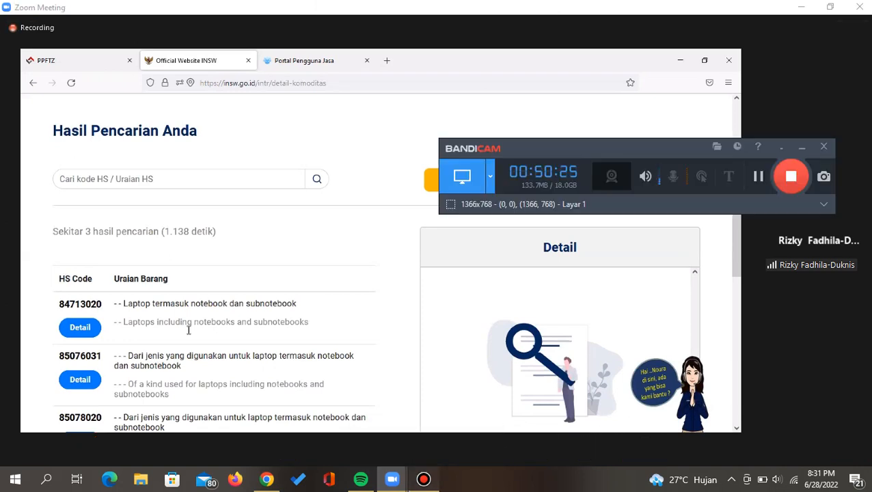
left_click(801, 147)
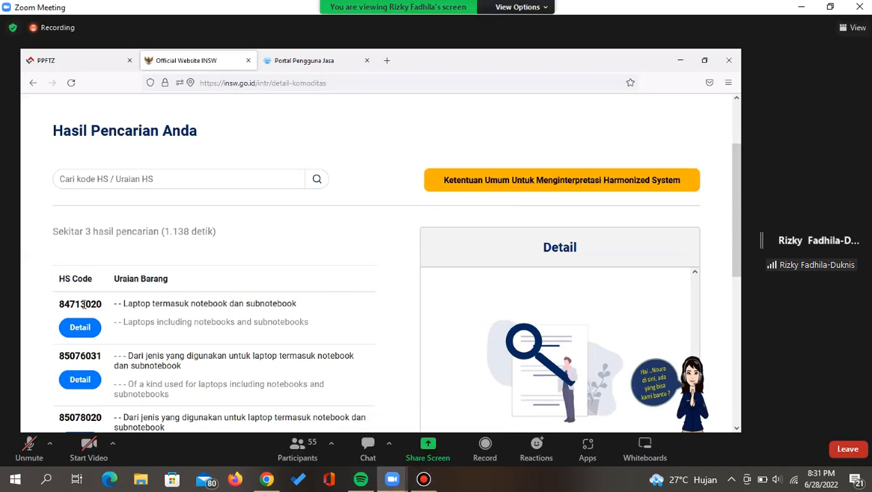
scroll(85, 309, "down", 2)
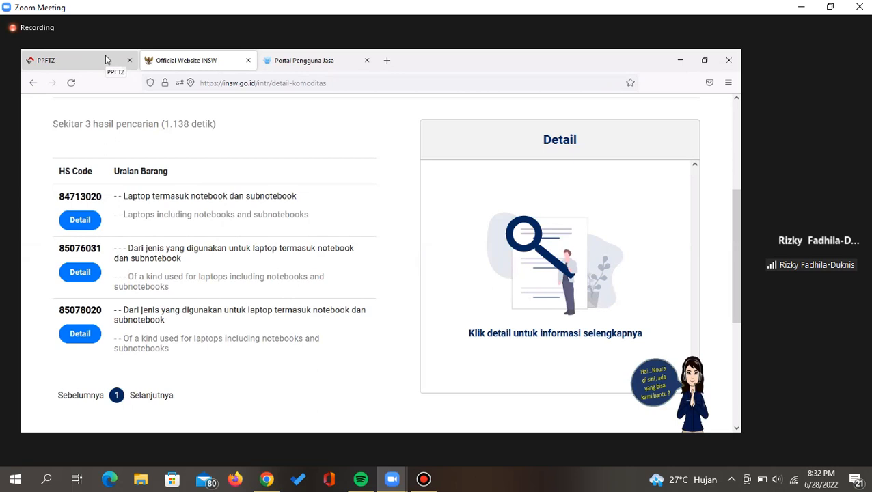
- Enter the goods description HP SIOMI in the PPFTZ item form
left_click(106, 61)
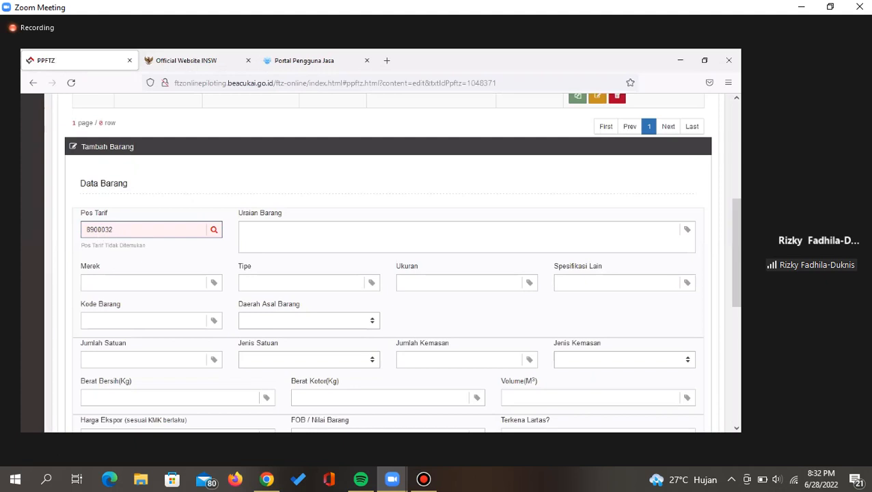
key("Tab")
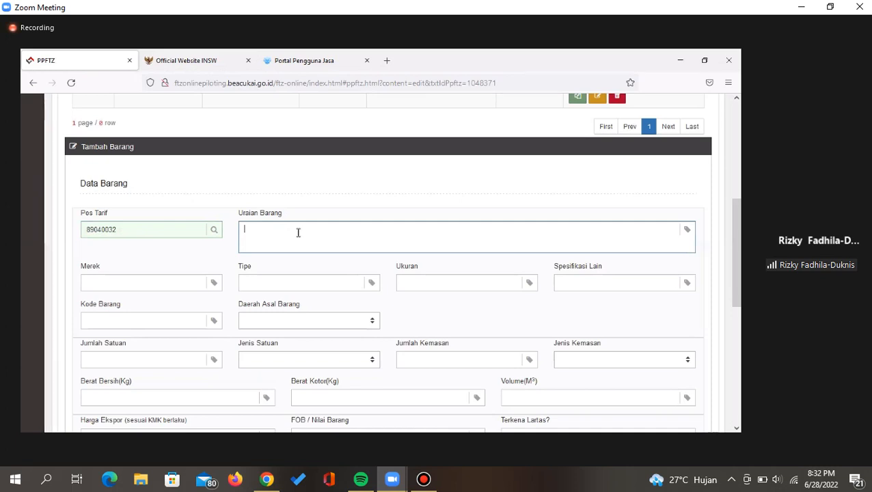
type("H")
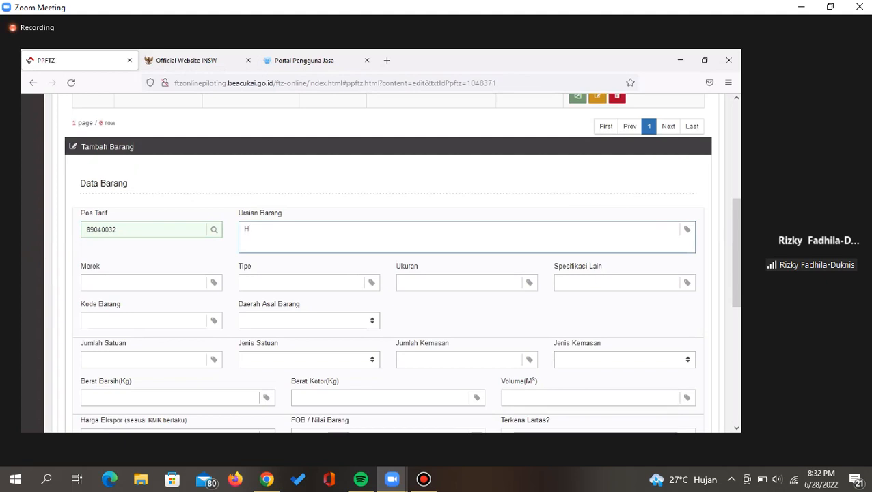
type("P SIP")
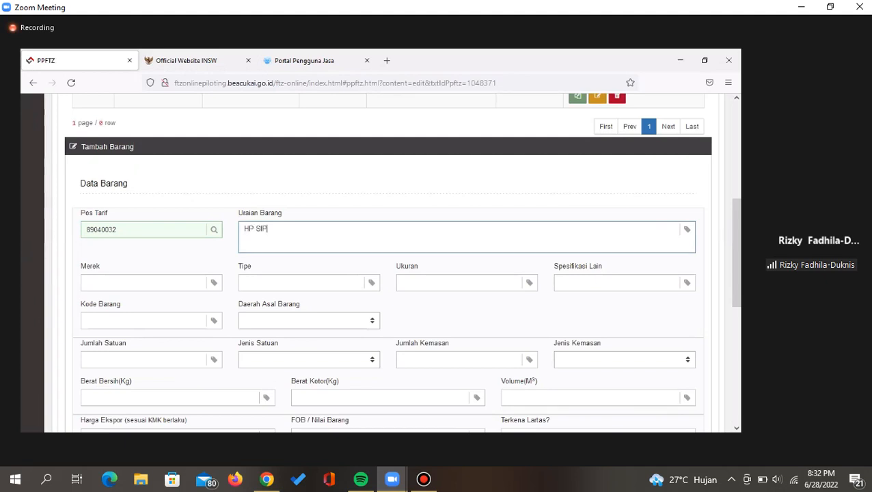
key("BackSpace")
type("OMI")
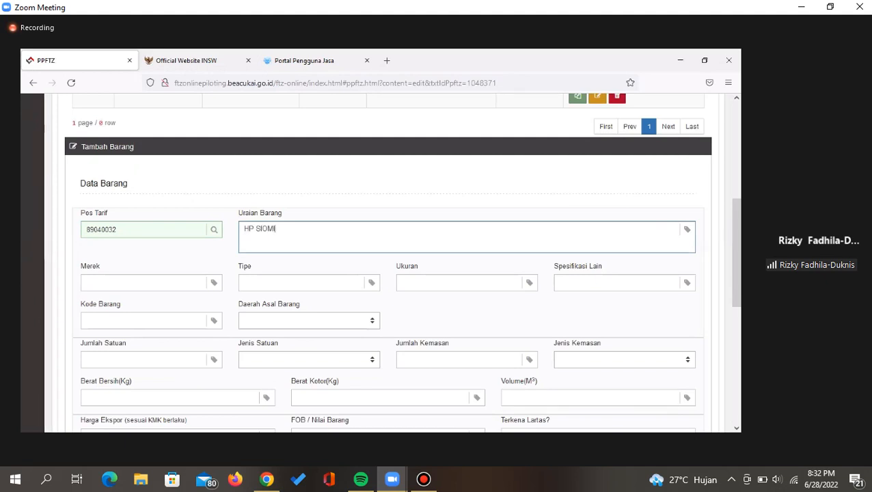
left_click(143, 283)
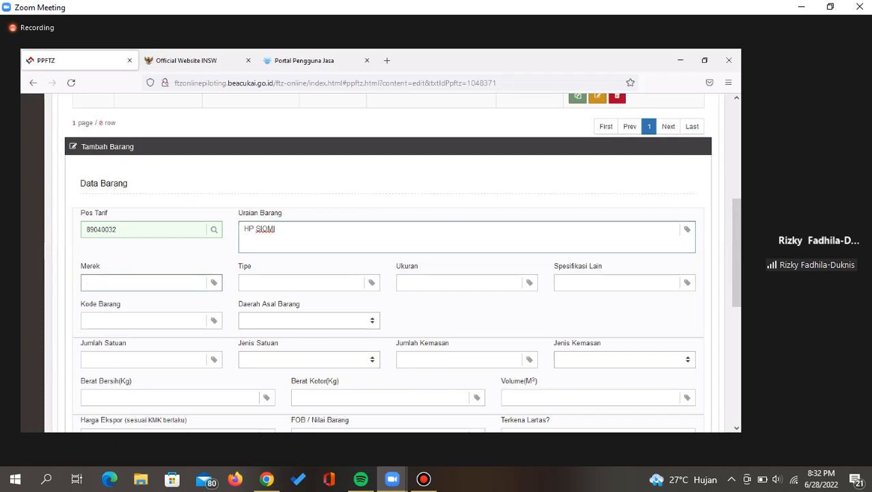
- Fill in brand SIOMI, type A123, and size '-'
type("SIOMI")
key("Tab")
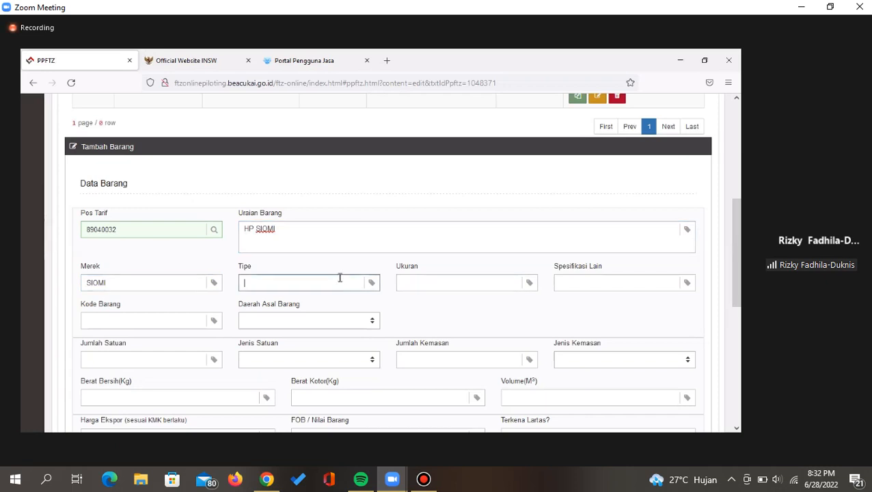
type("A123")
key("Tab")
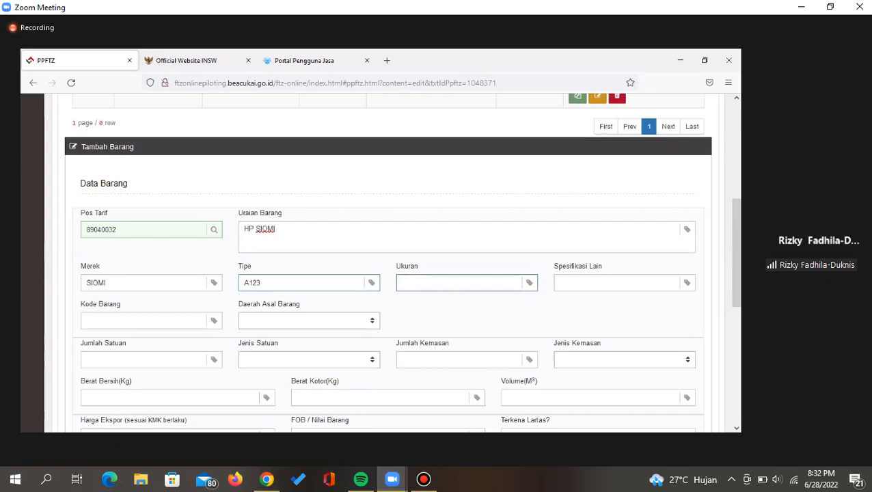
type("-")
scroll(402, 263, "up", 1)
- Set other specifications to '-' and goods code to 1
key("Tab")
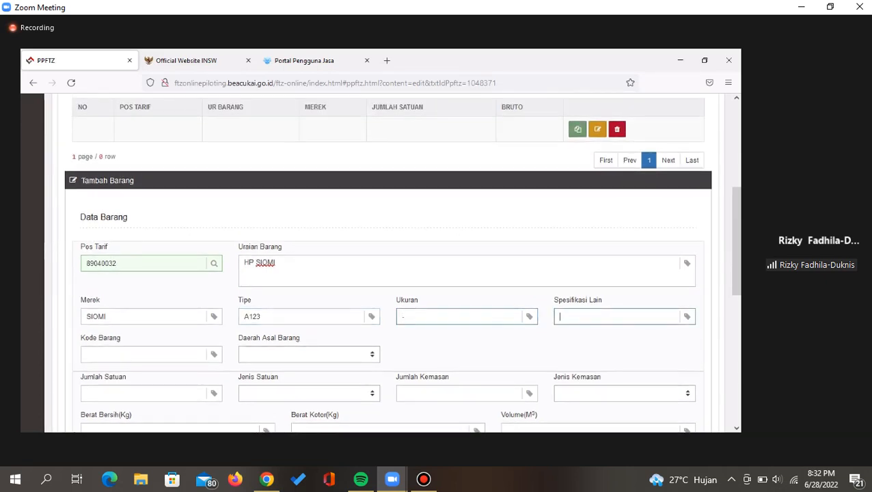
type("-")
left_click(424, 479)
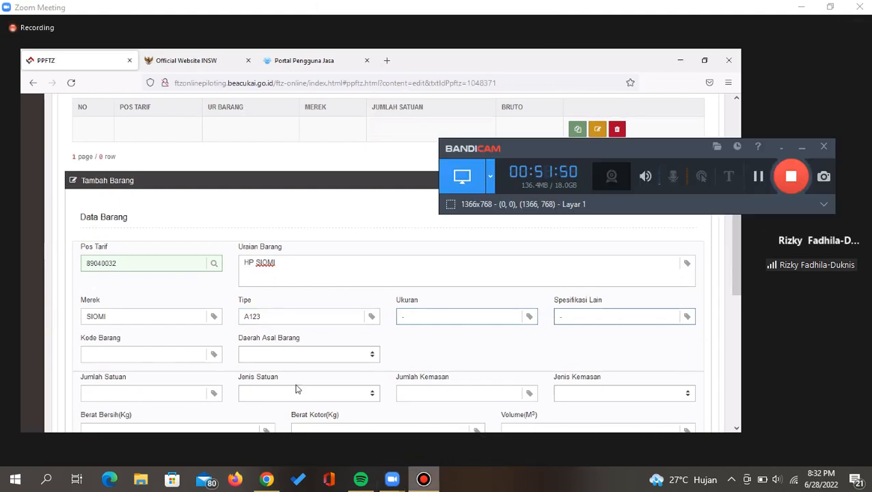
left_click(84, 346)
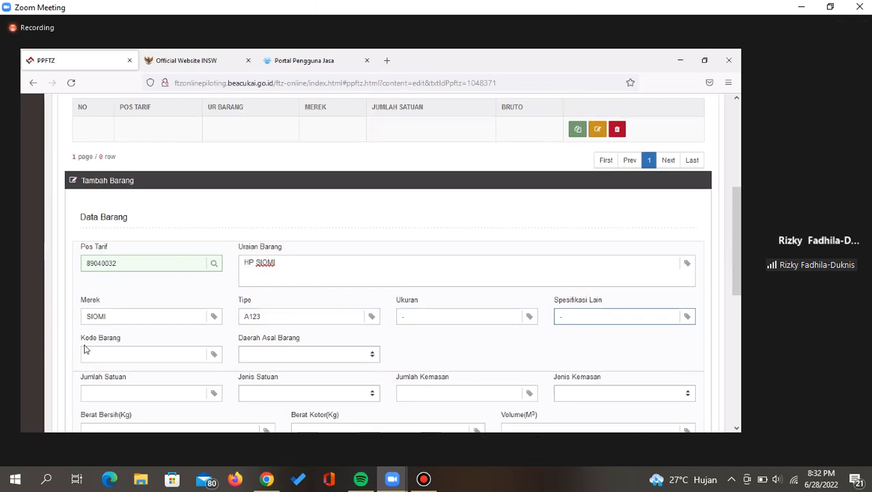
left_click_drag(85, 345, 94, 351)
left_click(94, 353)
scroll(94, 353, "down", 1)
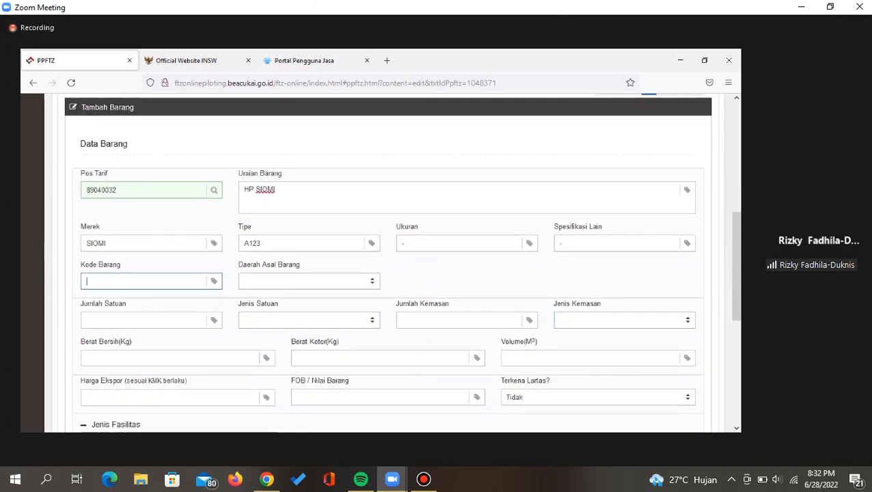
type("1")
key("Tab")
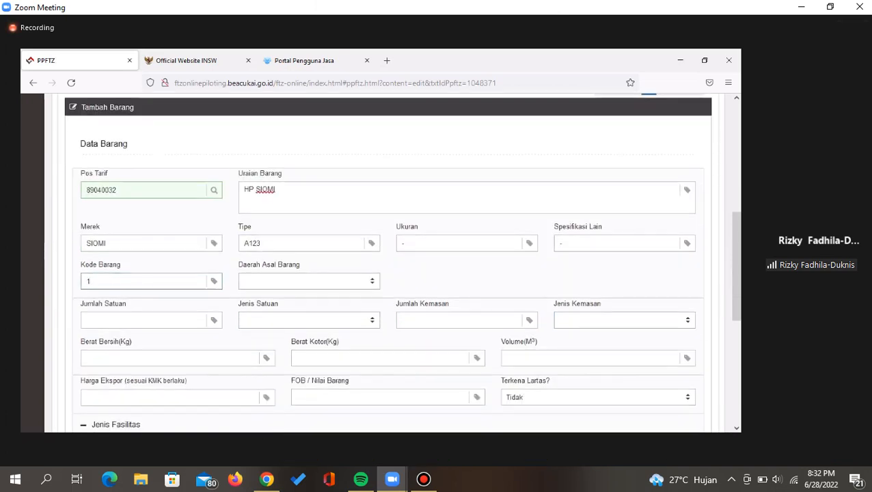
- Set the origin region (Daerah Asal Barang) to 2171 - Kota Batam via a BATAM search
left_click(265, 286)
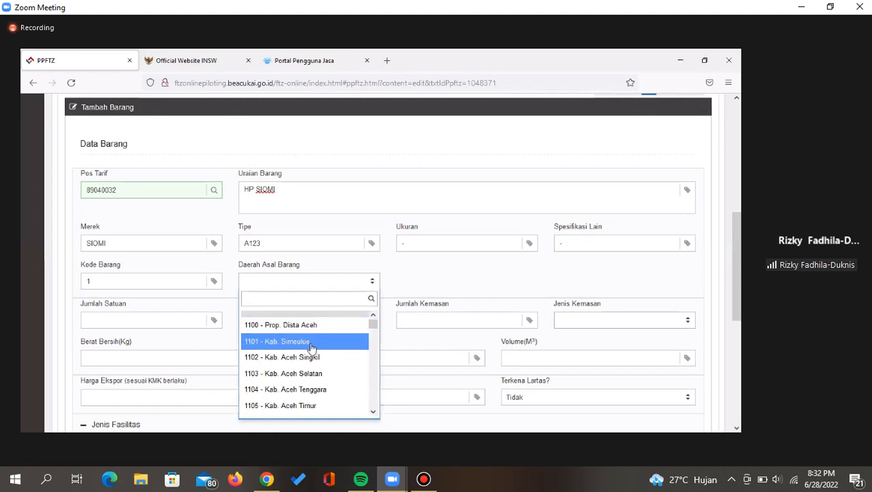
scroll(311, 348, "down", 4)
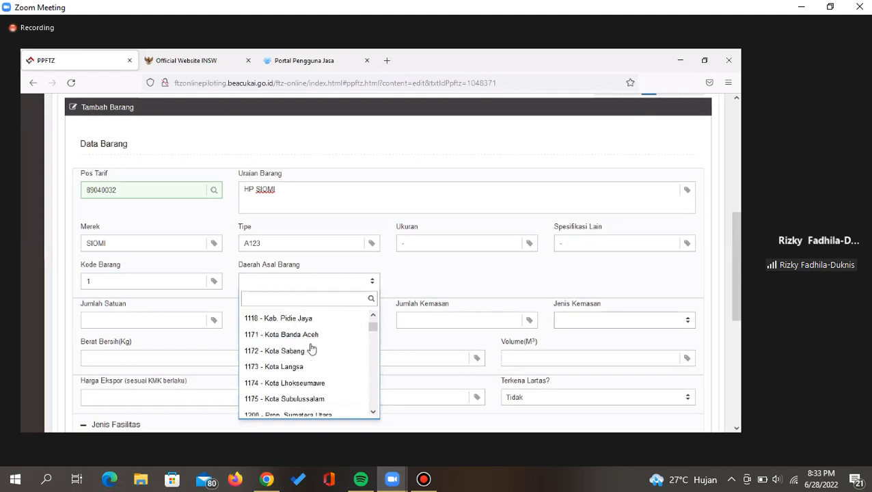
scroll(312, 349, "down", 7)
left_click(271, 380)
scroll(270, 379, "up", 3)
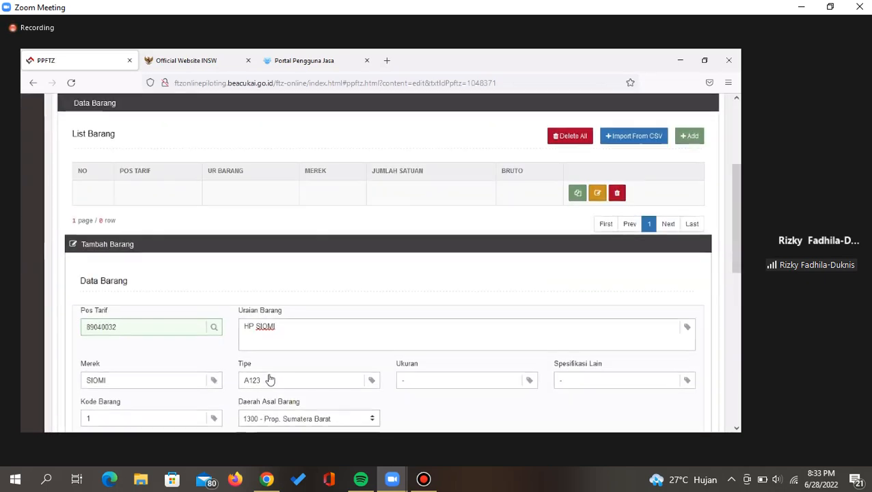
scroll(270, 379, "down", 1)
left_click(271, 380)
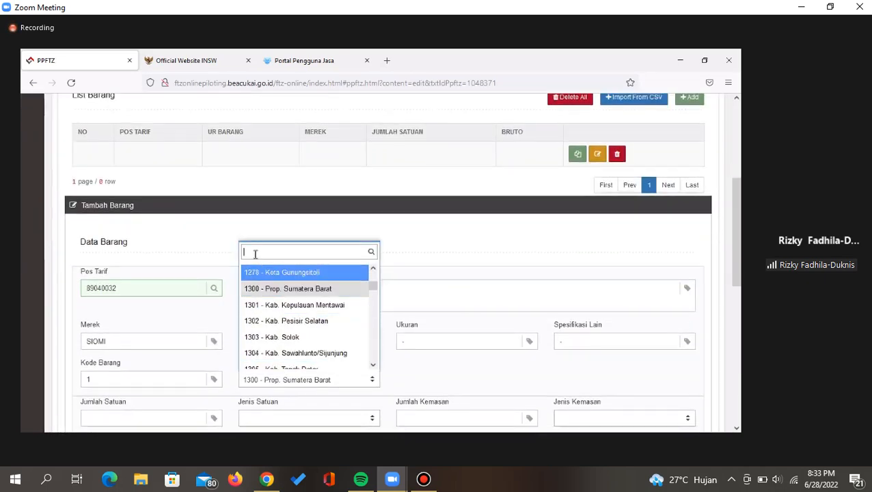
type("BATA")
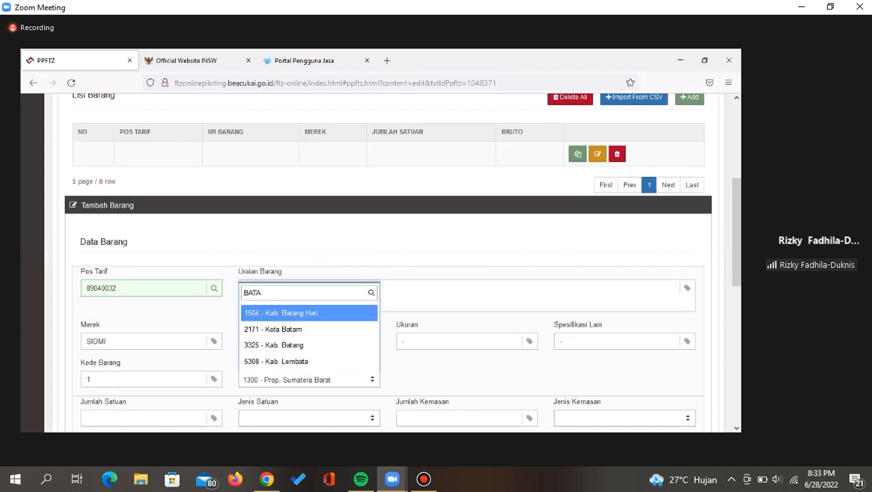
type("M")
left_click(302, 356)
scroll(288, 360, "down", 1)
- Bring up the document filling status report
left_click(170, 344)
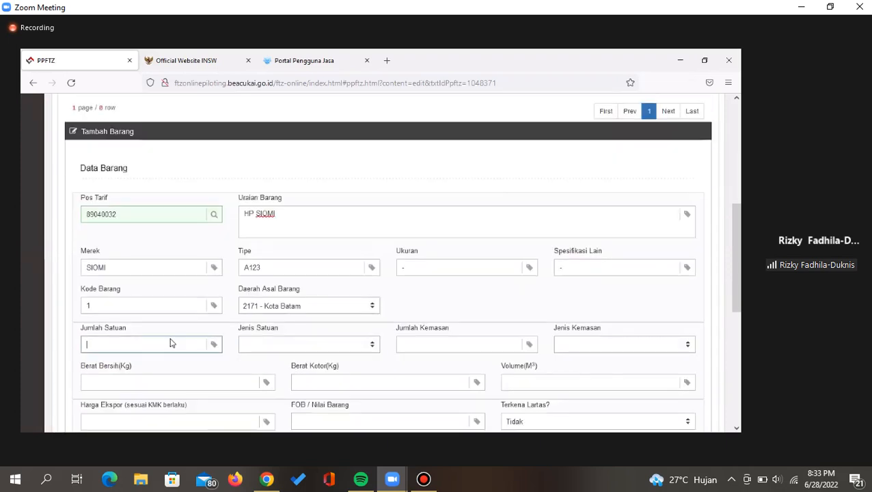
scroll(531, 308, "up", 3)
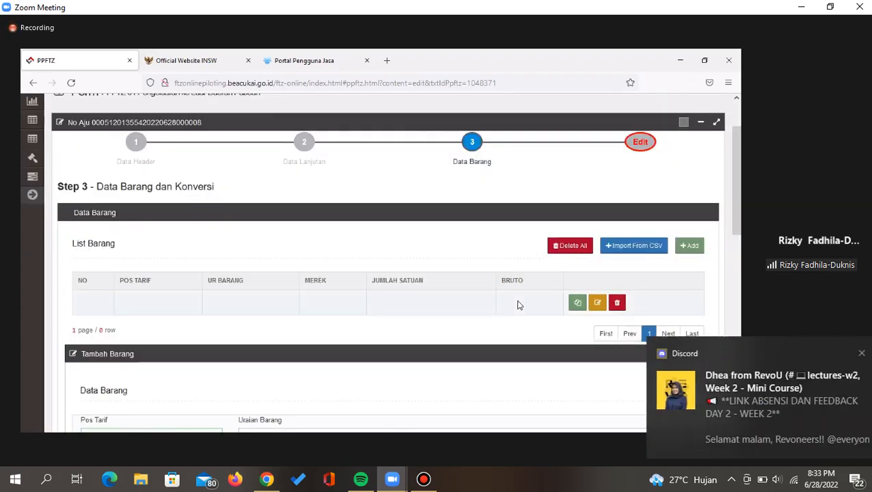
scroll(593, 281, "up", 1)
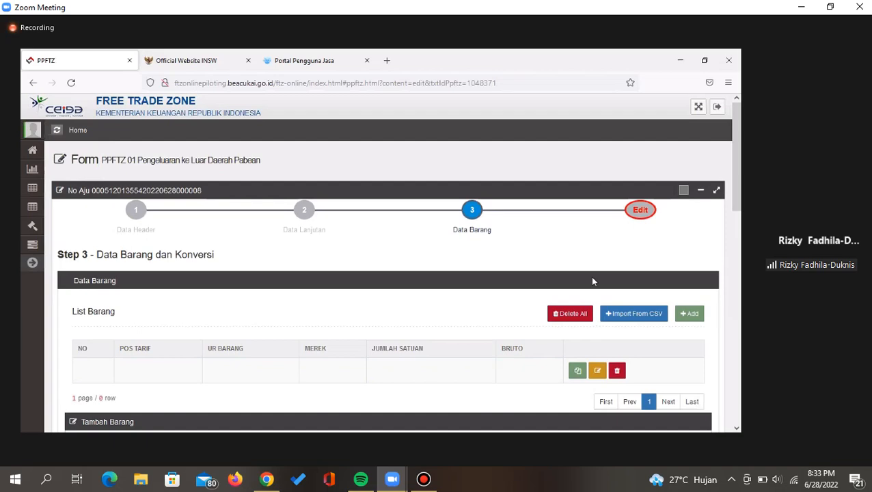
left_click(636, 217)
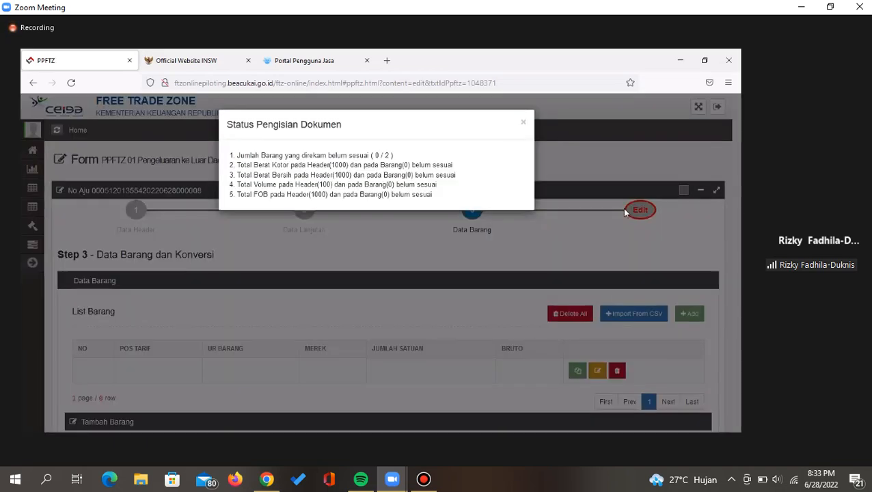
- Close the status report and set the quantity to 300 in PCE - PIECE units
left_click(306, 245)
scroll(307, 247, "down", 10)
scroll(306, 247, "up", 10)
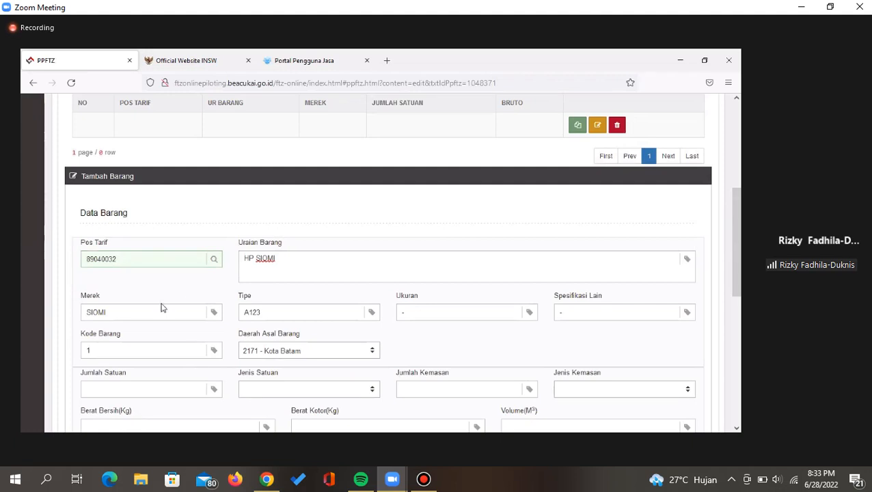
scroll(161, 308, "down", 3)
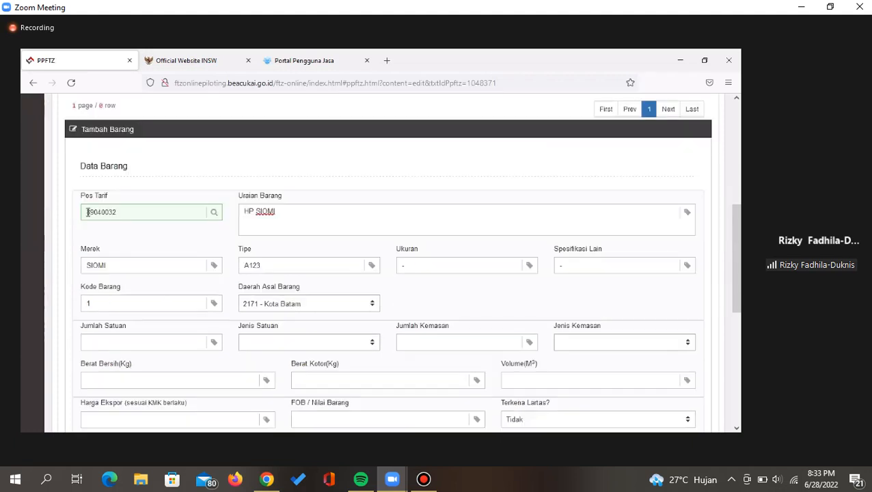
left_click(98, 229)
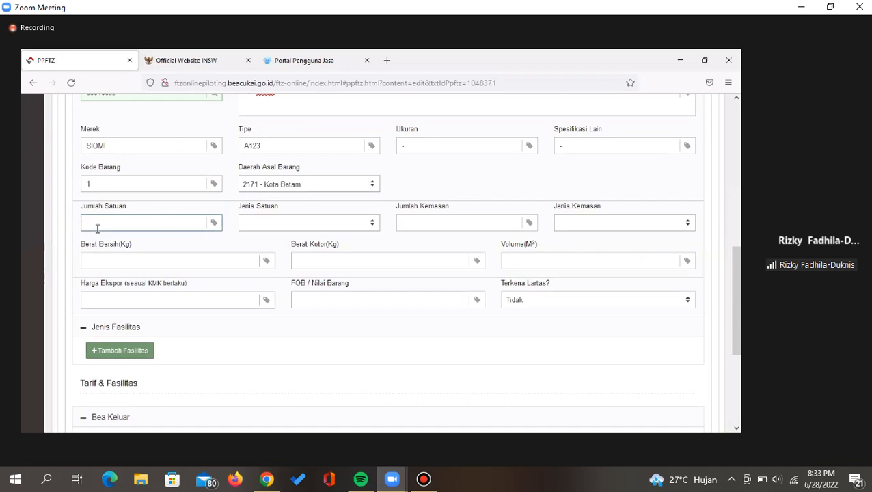
type("300")
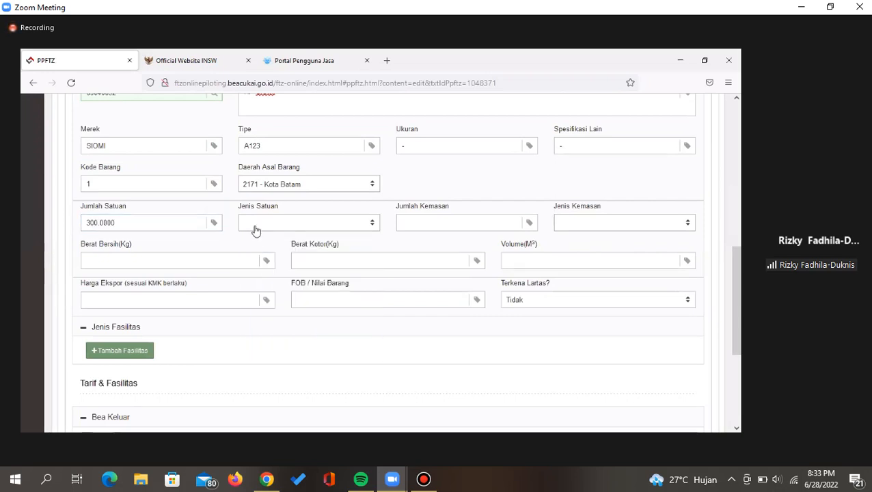
left_click(257, 225)
left_click(274, 242)
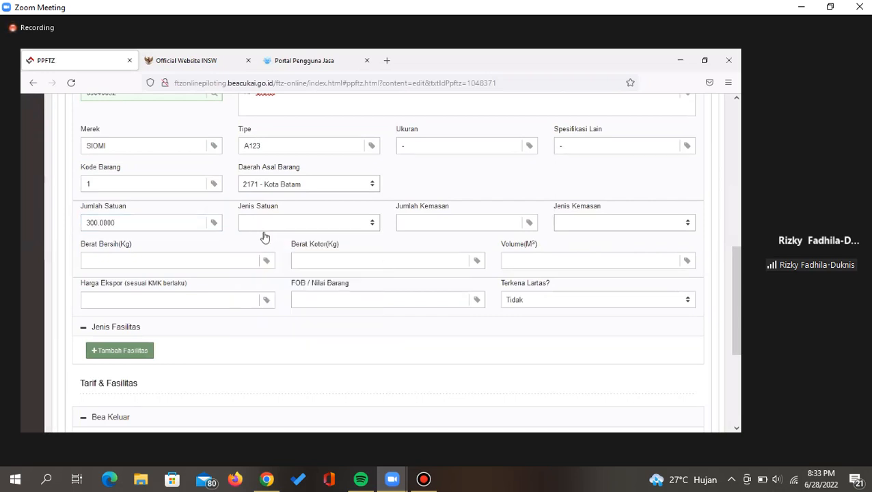
left_click(265, 227)
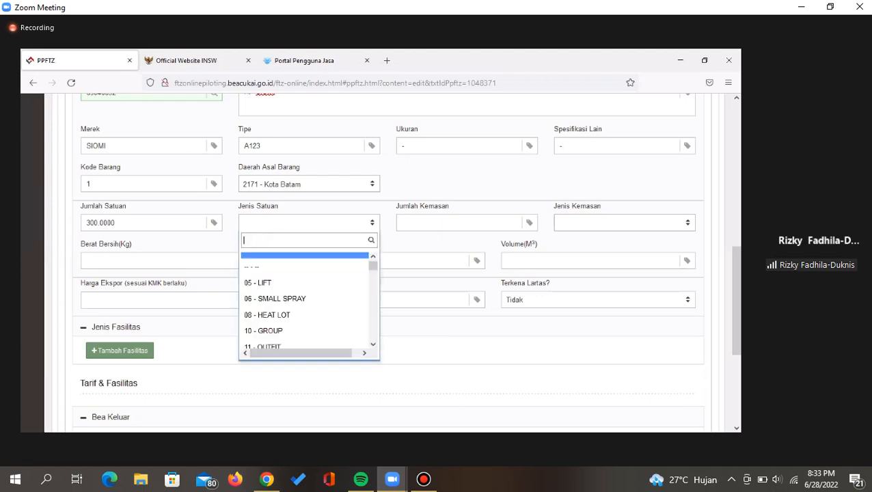
type("piece")
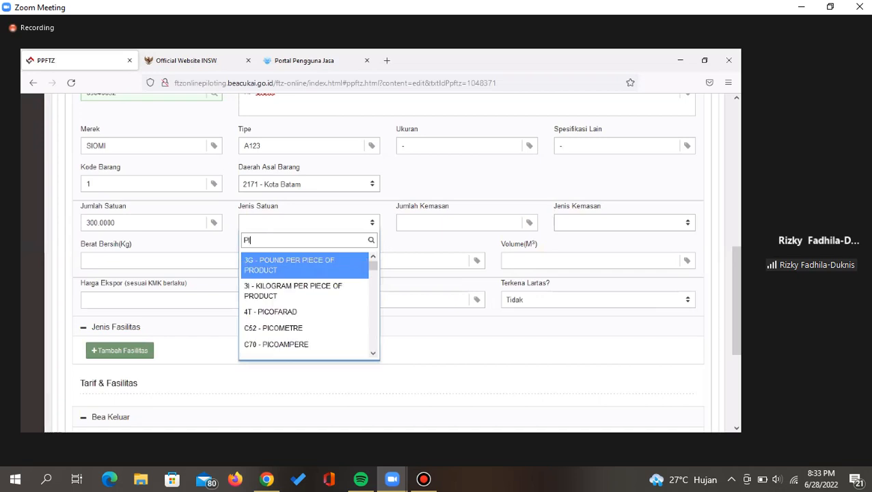
left_click(274, 344)
key("Tab")
- Recheck the document filling status and close the report again
scroll(418, 226, "up", 2)
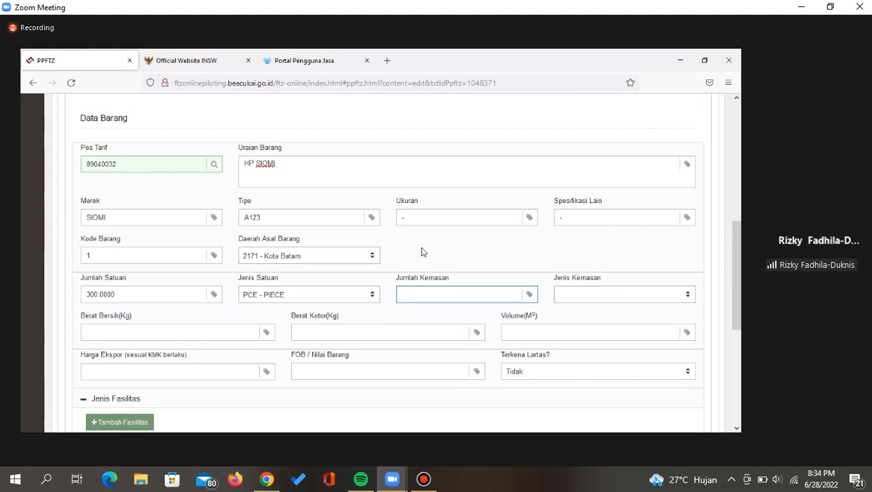
scroll(422, 252, "up", 5)
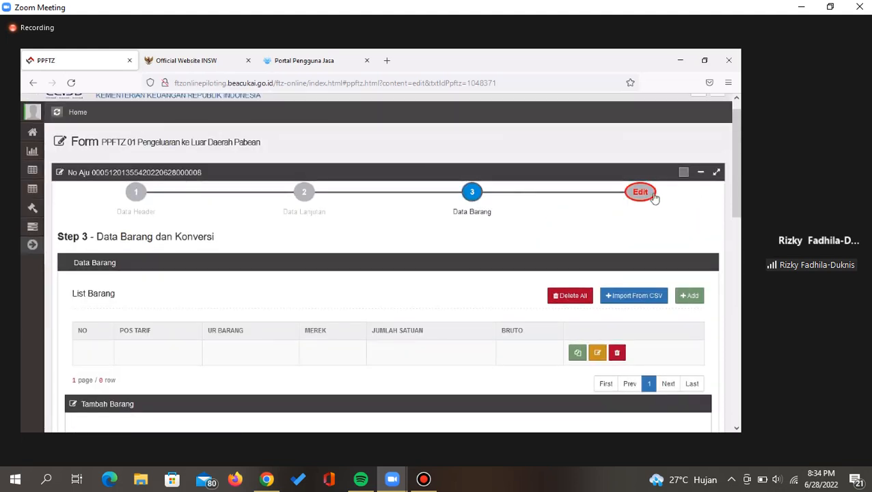
left_click(487, 230)
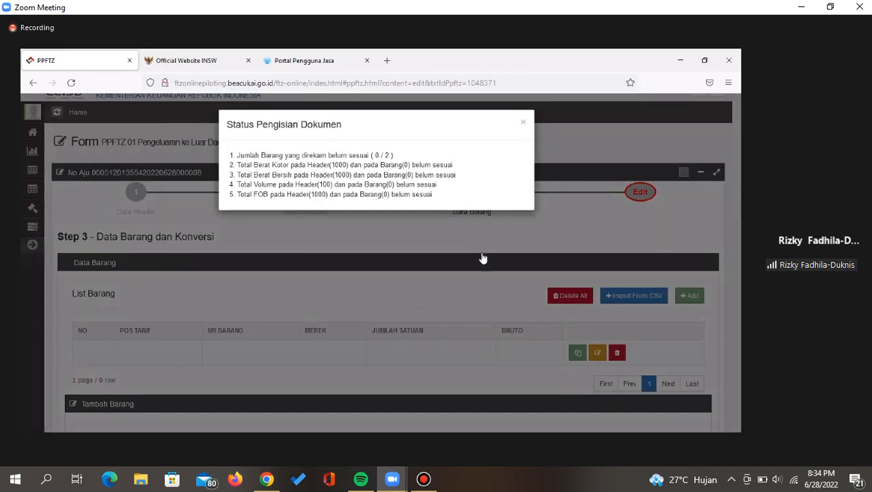
left_click(483, 258)
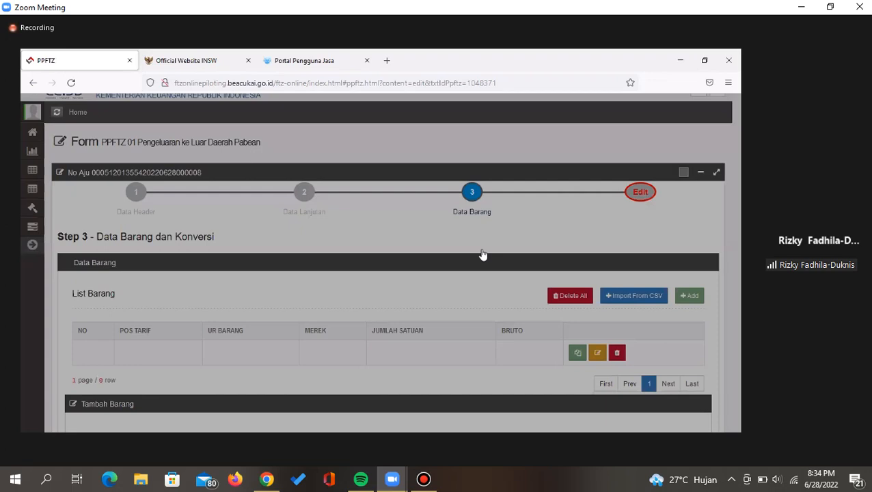
scroll(472, 249, "down", 7)
scroll(422, 239, "up", 1)
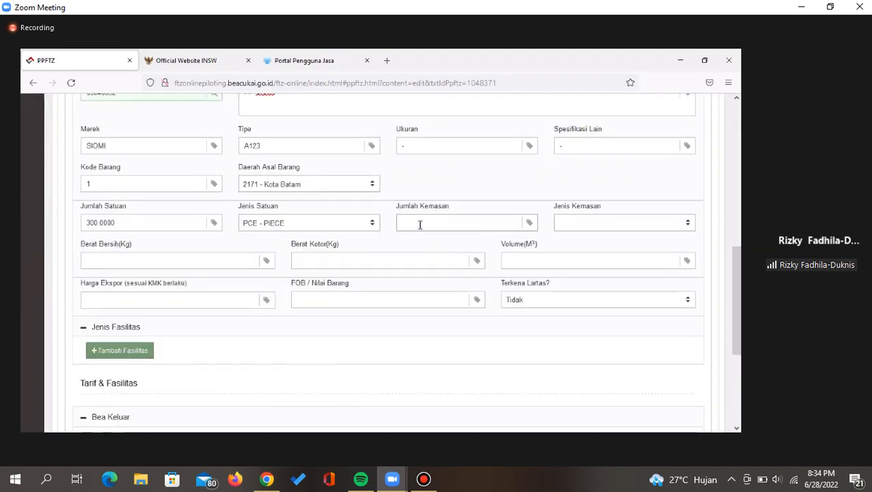
- Enter 10 packages with packaging type BX - BOX
left_click(420, 225)
type("1")
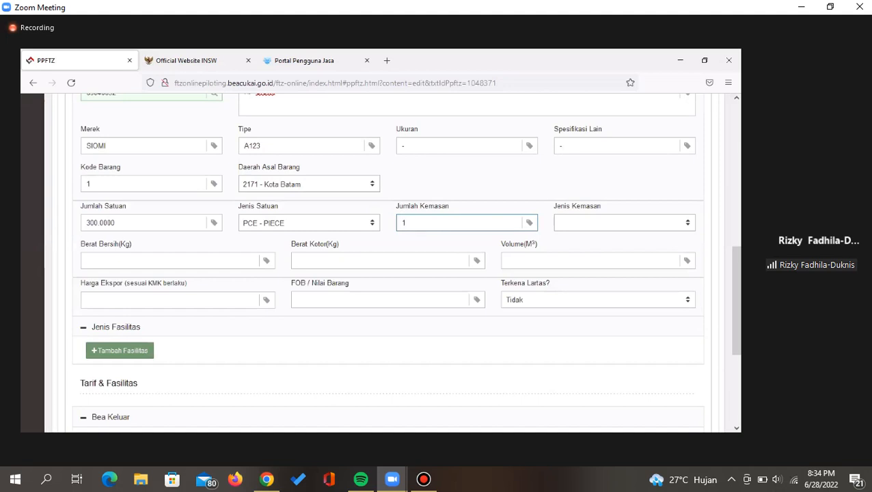
type("0")
left_click(574, 225)
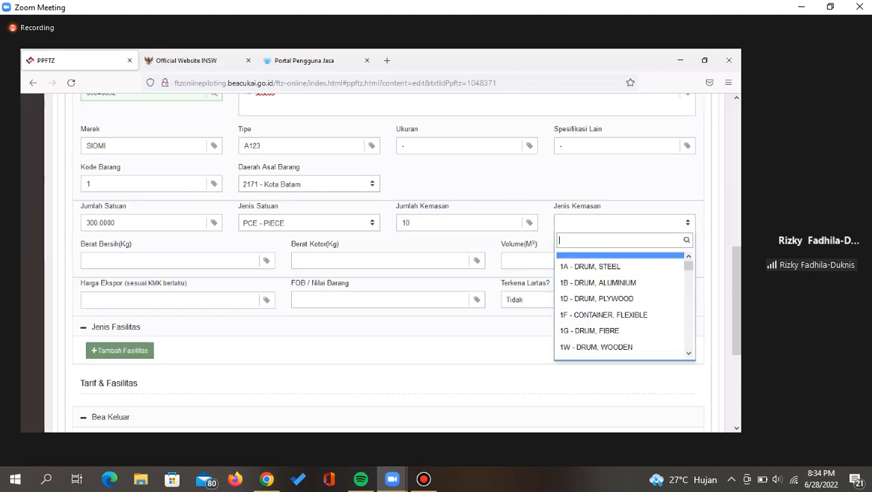
type("BOX")
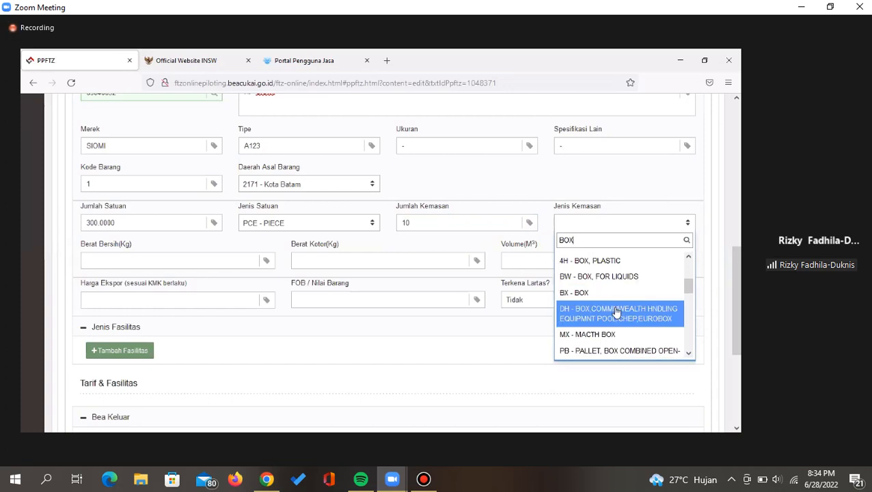
scroll(613, 307, "up", 3)
left_click(613, 308)
left_click(595, 226)
type("BO")
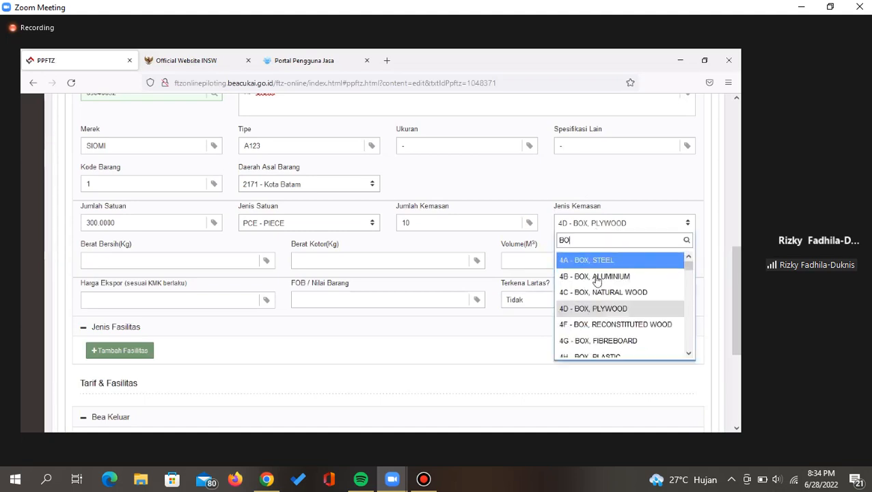
type("X")
scroll(600, 305, "down", 1)
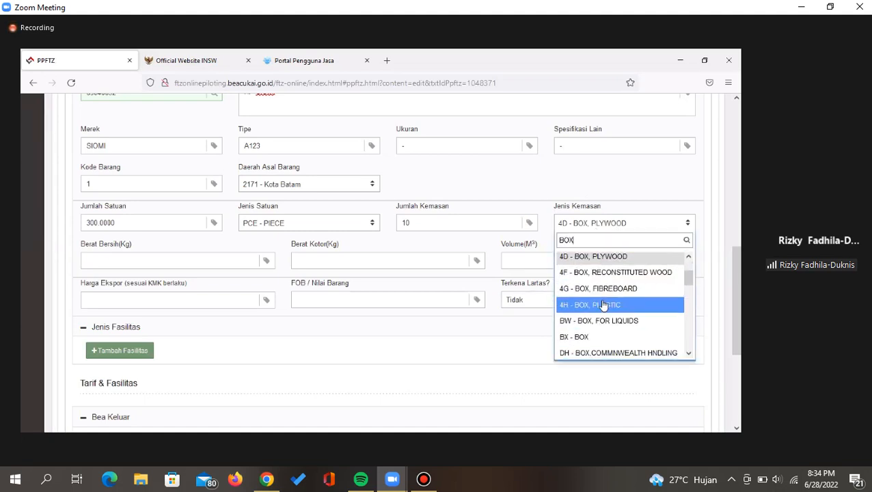
left_click(585, 338)
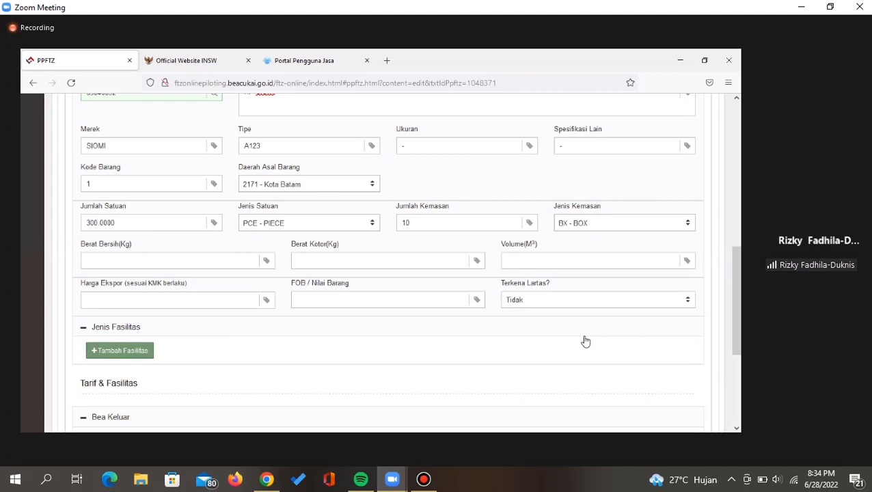
- Enter net and gross weight 400, volume 50, and export price and FOB 600
left_click(118, 261)
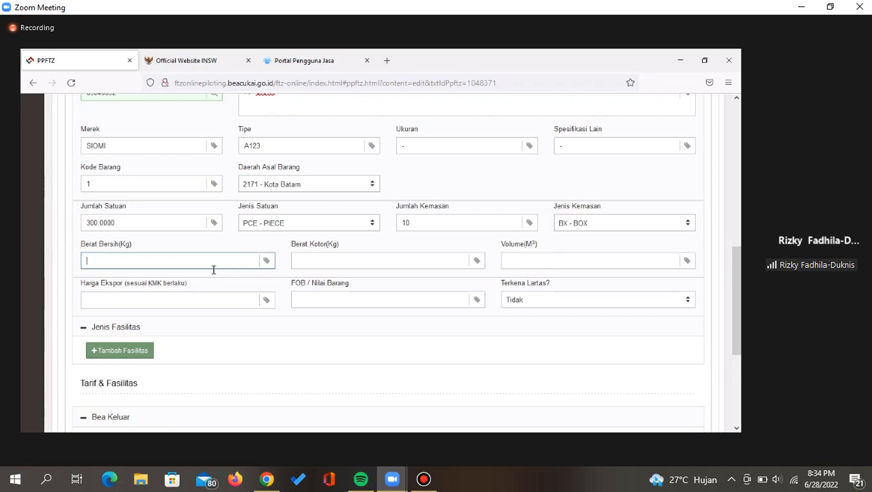
type("400")
key("Tab")
type("400")
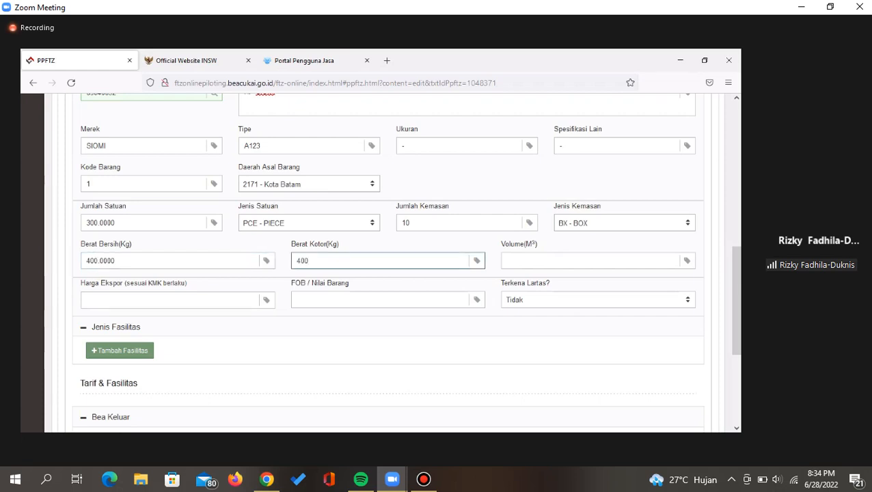
key("Tab")
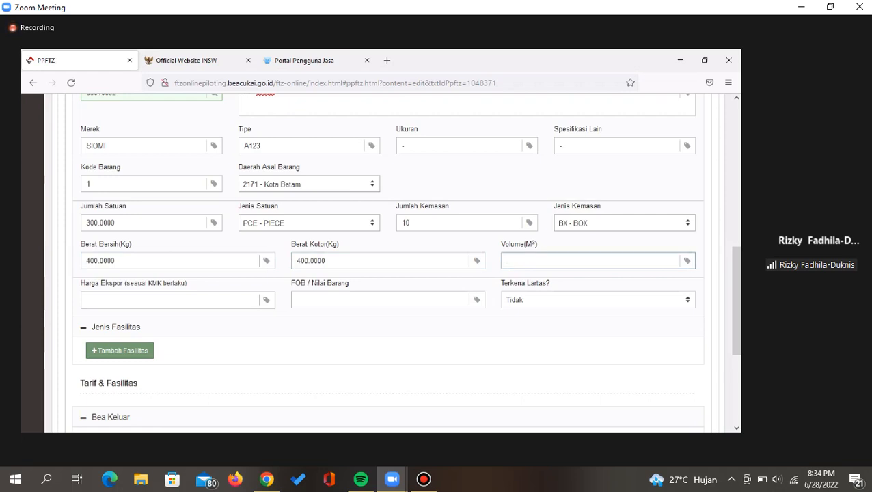
type("50")
left_click(170, 299)
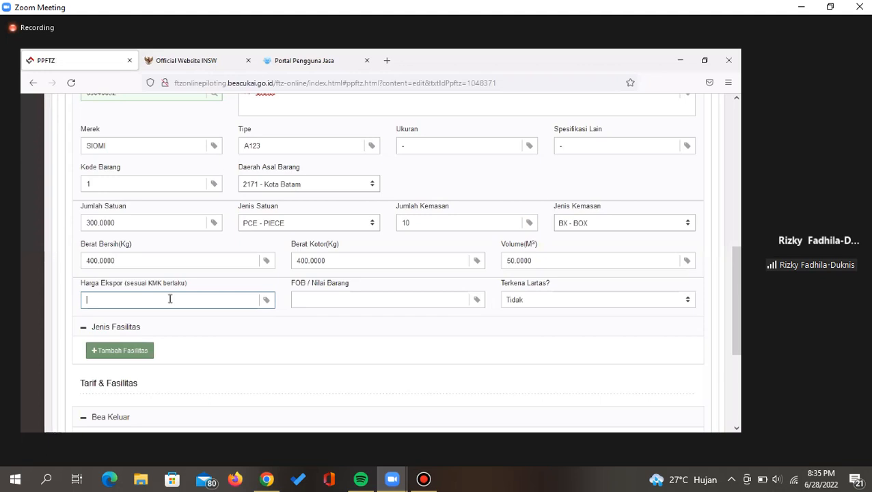
type("600")
key("Tab")
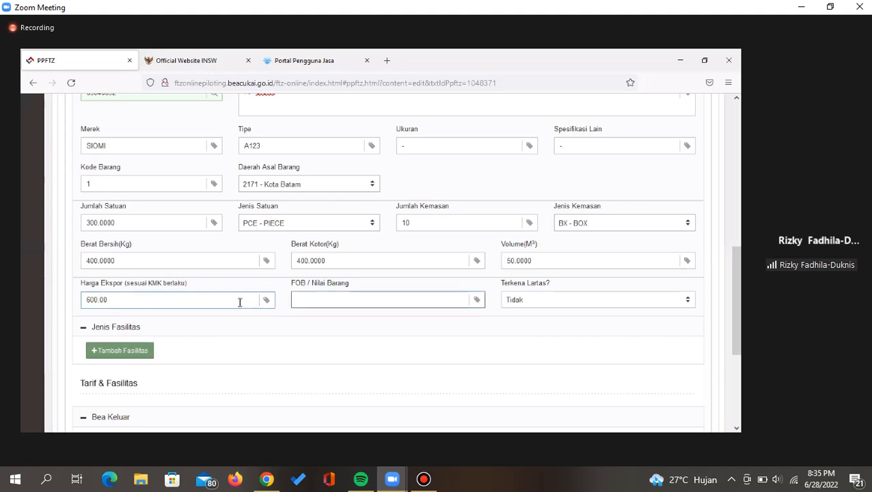
type("600")
key("Tab")
scroll(492, 243, "down", 1)
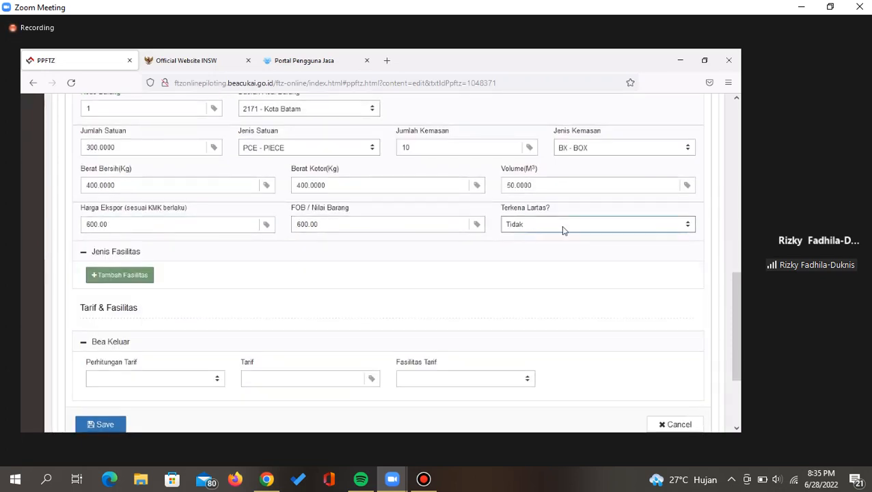
- Keep Terkena Lartas at Tidak, collapse Bea Keluar, and save the HP SIOMI item
scroll(564, 230, "up", 1)
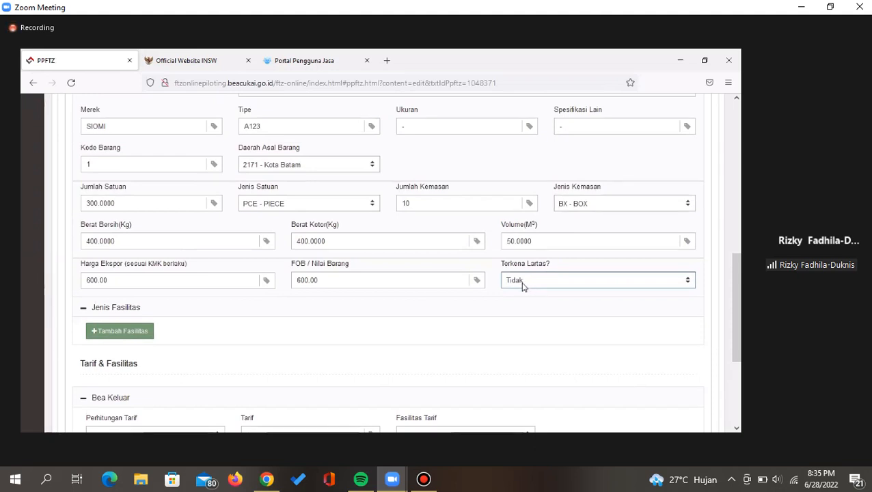
scroll(499, 273, "up", 3)
scroll(499, 273, "down", 4)
left_click(518, 254)
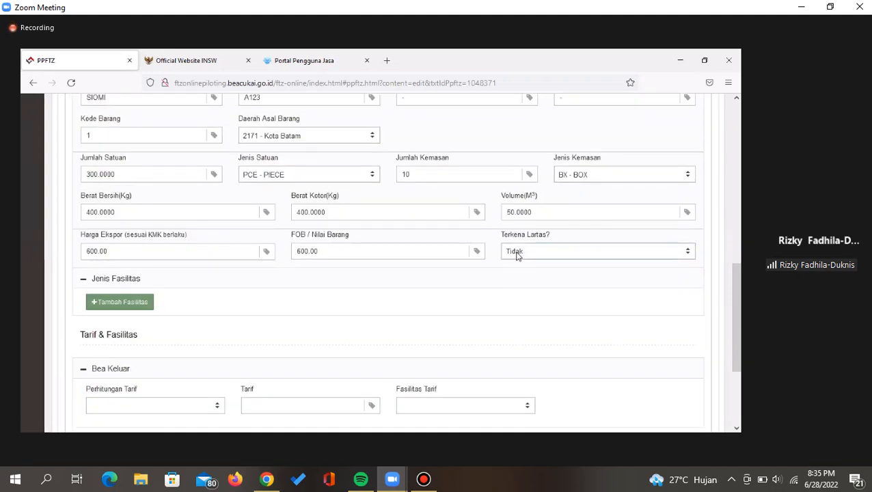
scroll(523, 263, "down", 3)
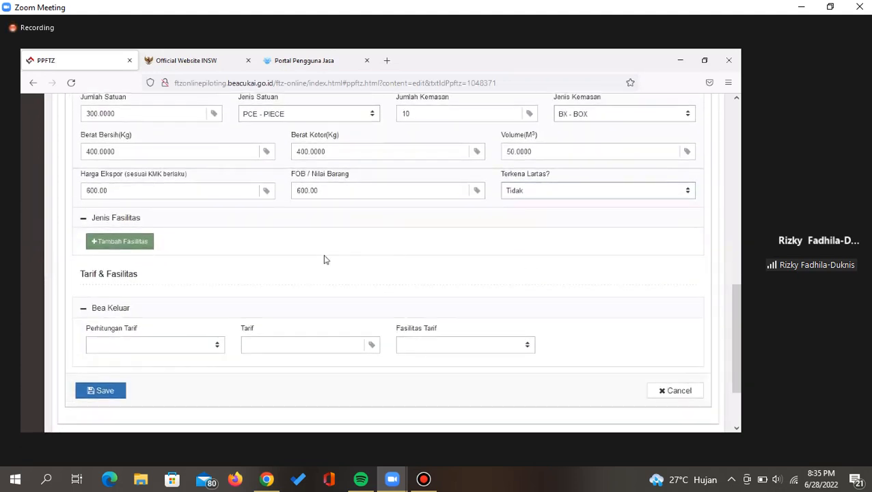
left_click(325, 259)
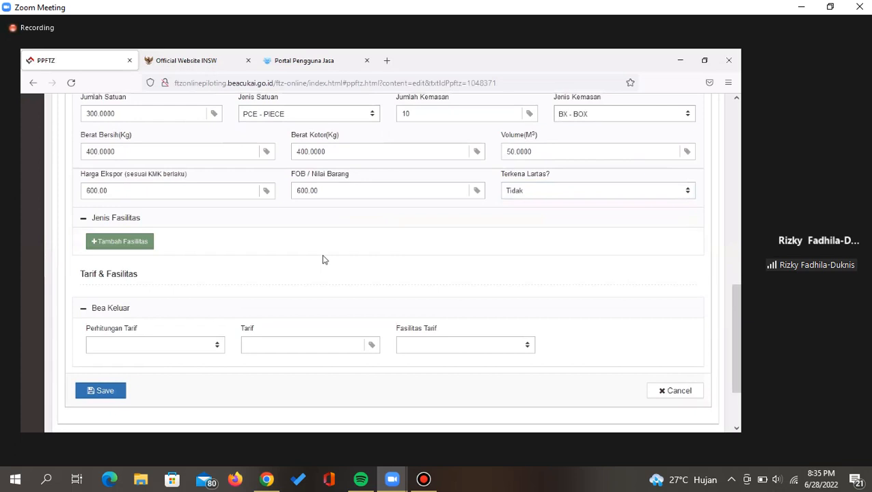
left_click(179, 343)
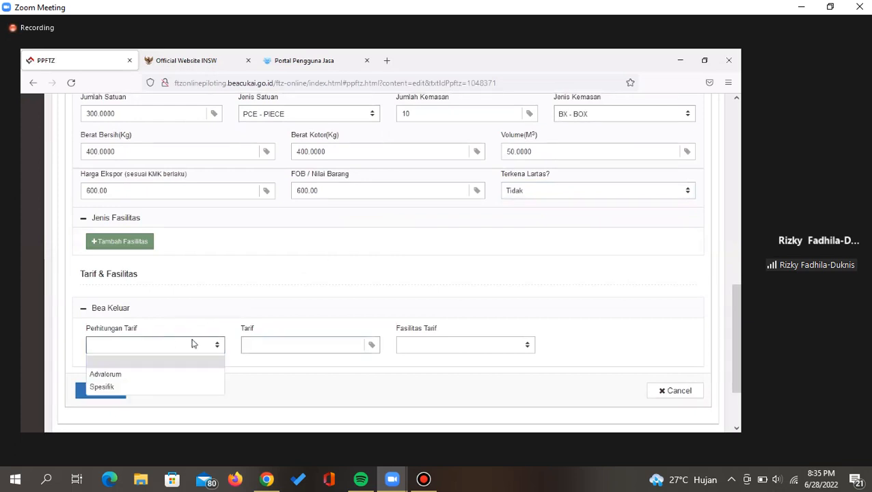
left_click(177, 313)
double_click(176, 313)
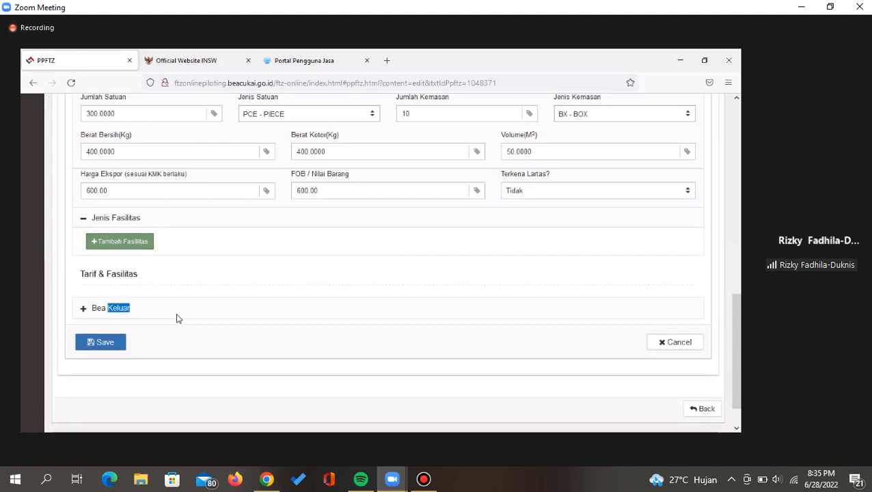
left_click(118, 349)
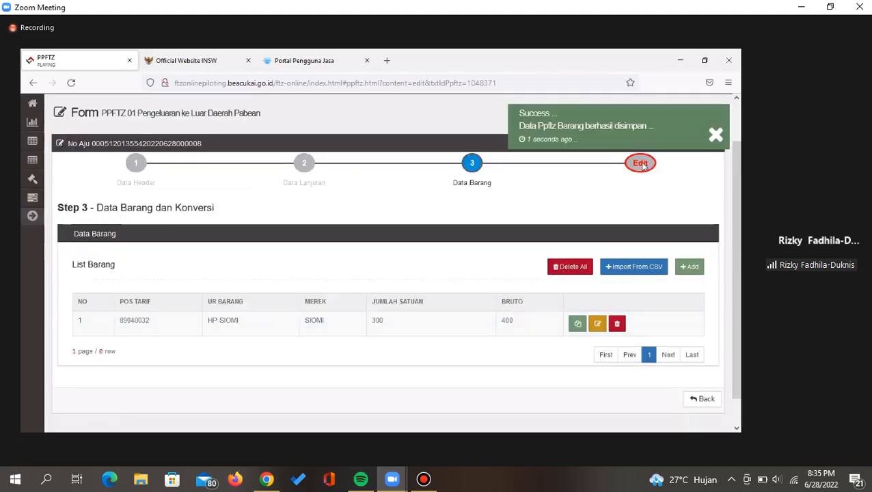
- Check and dismiss the filling status summary, then add a second goods item
left_click(641, 164)
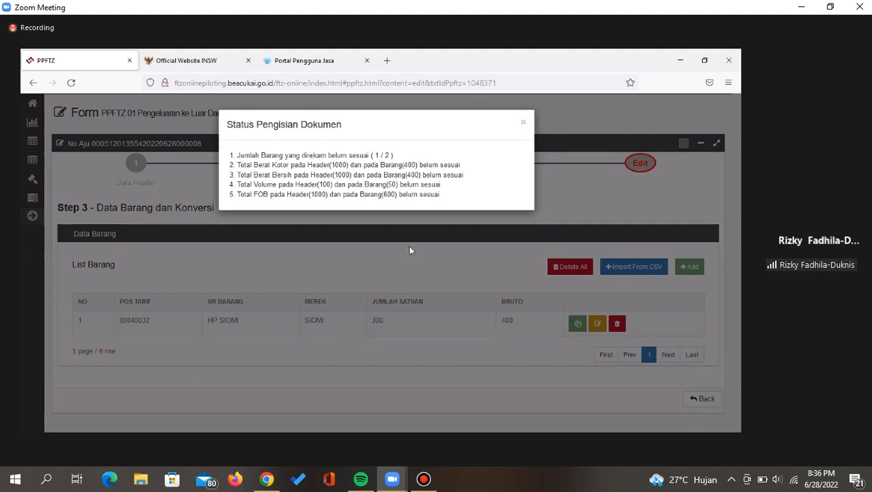
left_click(422, 268)
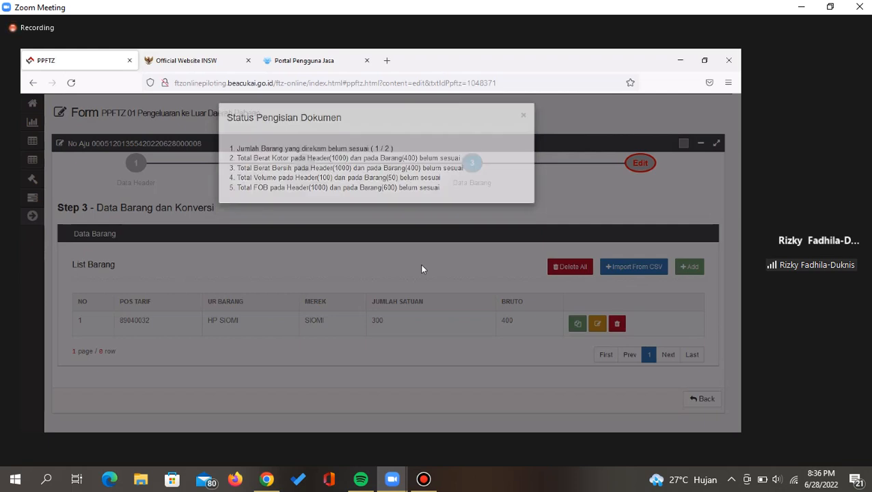
scroll(327, 169, "up", 2)
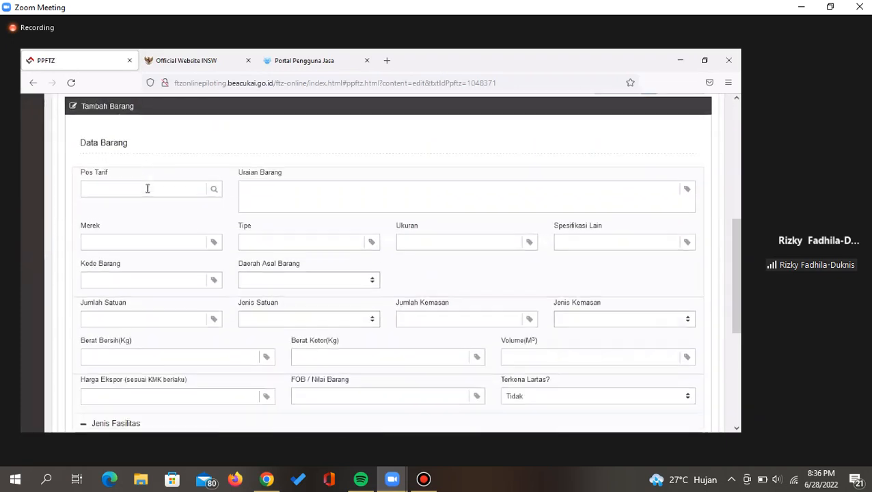
left_click(147, 188)
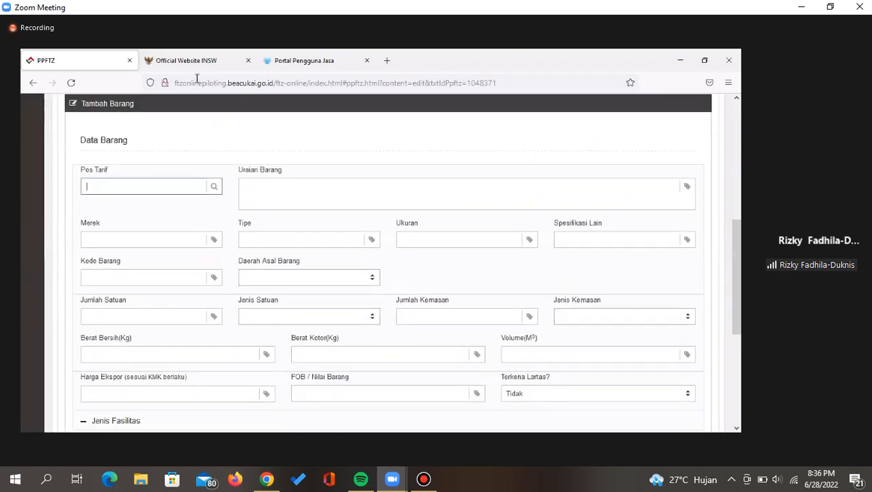
- Copy laptop HS code 84713020 from INSW into the new item's Pos Tarif
left_click(156, 58)
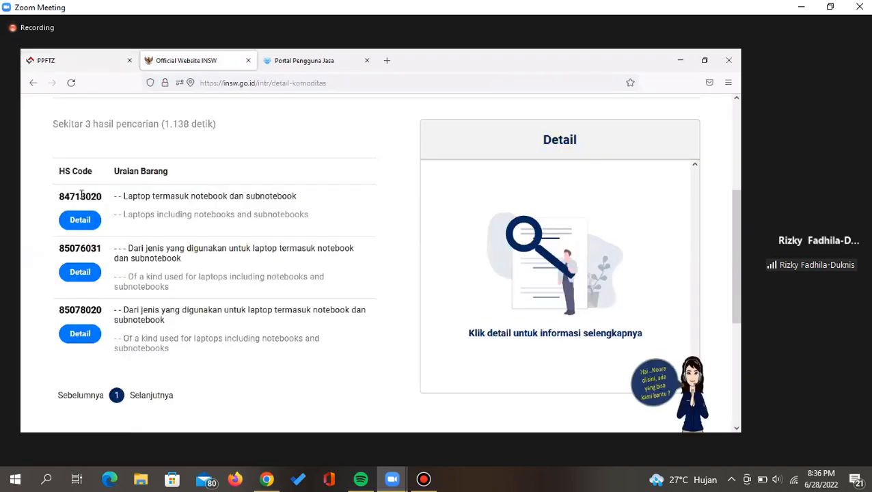
double_click(82, 195)
key("ctrl+c")
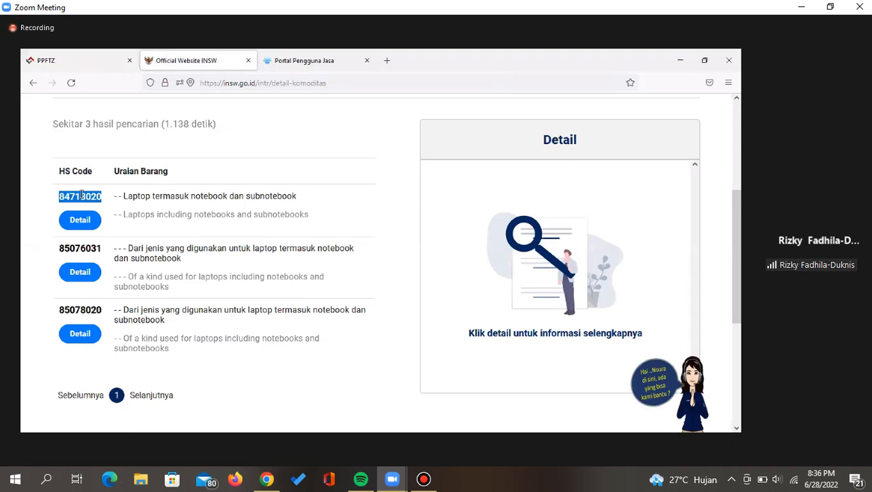
left_click(45, 60)
key("ctrl+v")
left_click(259, 191)
- Enter description LAPTOP AFUS, brand AFUS, type A235 and goods code 2
type("L")
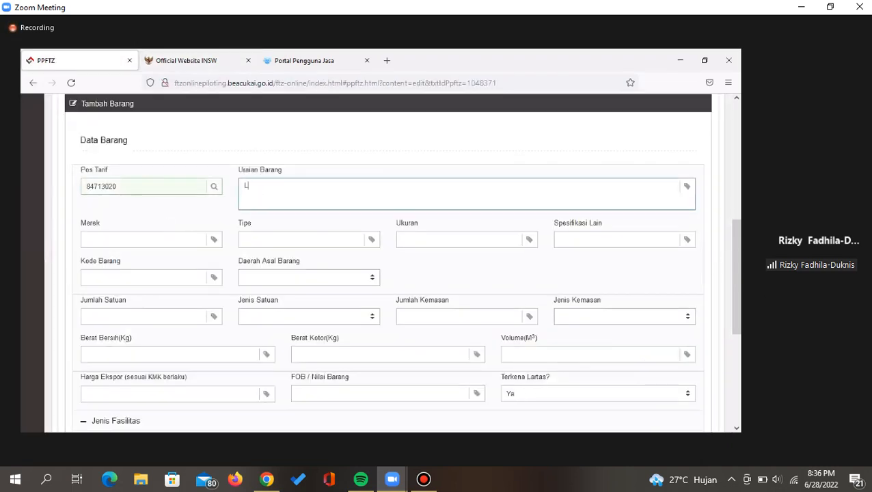
type("APTOP AFUS")
key("Tab")
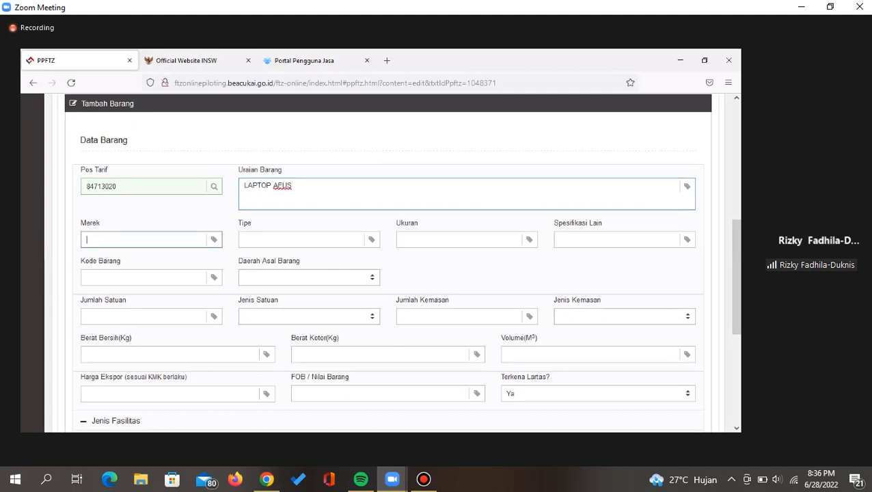
type("AF")
type("US")
key("Tab")
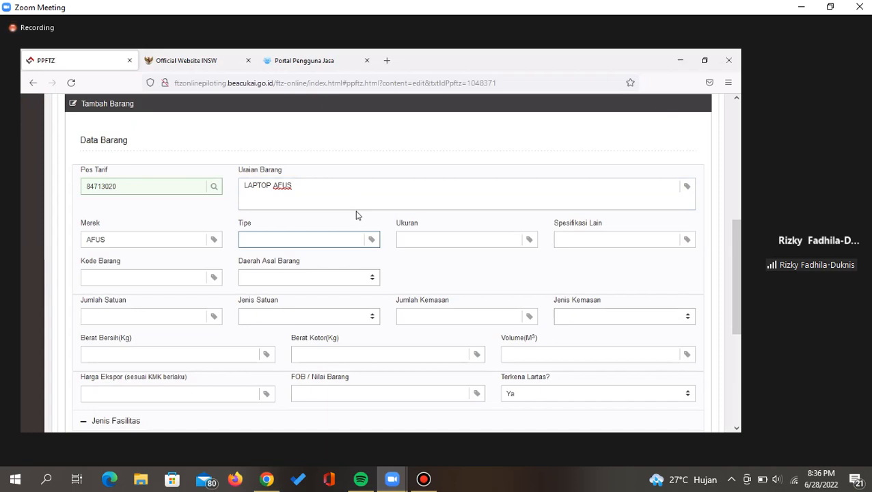
type("A235")
key("Tab")
key("Tab")
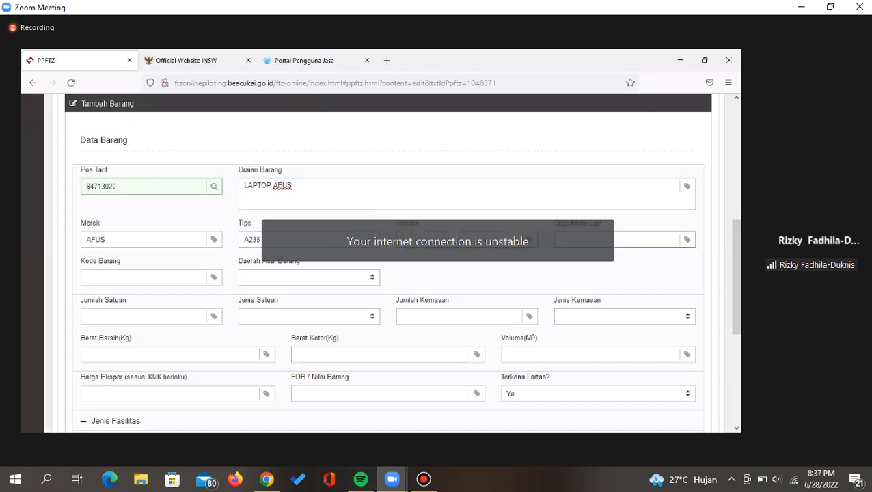
key("Tab")
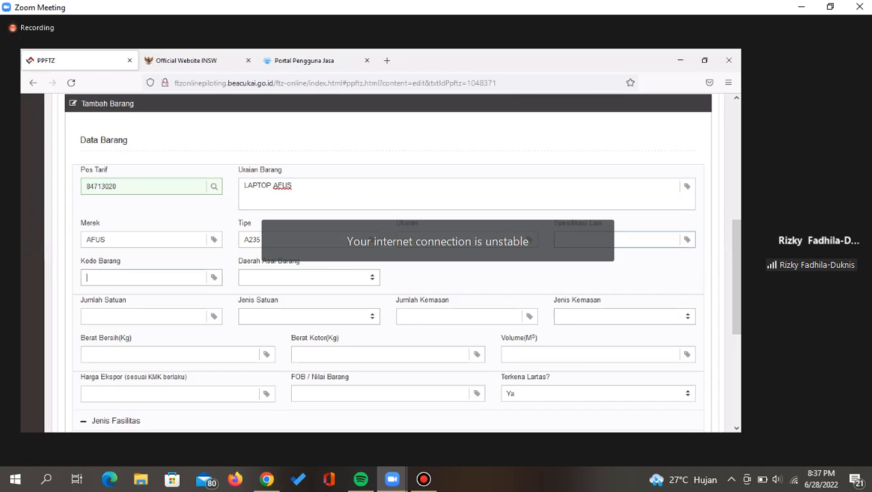
type("2")
- Set the region of origin to 2171 - Kota Batam
left_click(260, 277)
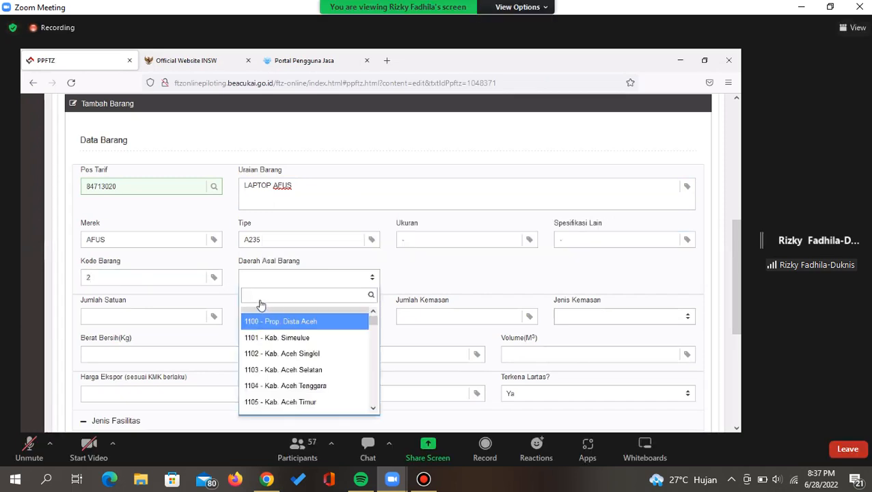
type("BATA")
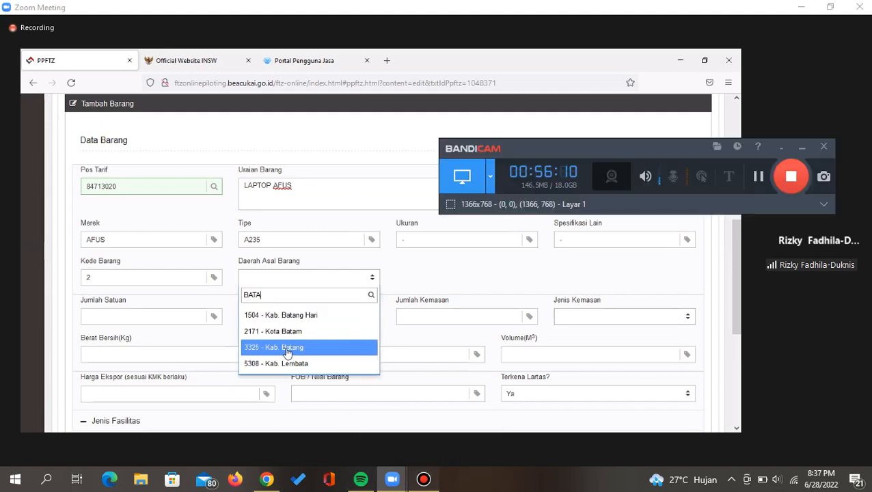
left_click(273, 331)
left_click(122, 315)
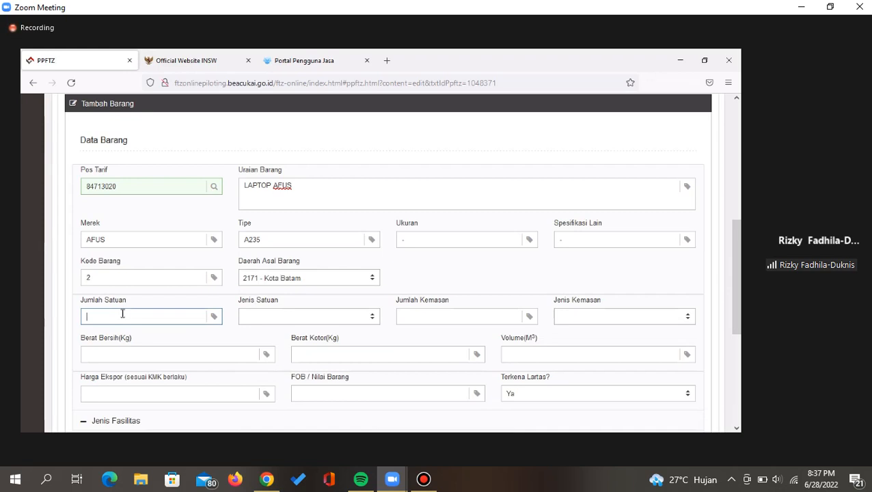
- Set the unit quantity to 50 with unit type PCE - PIECE
type("2")
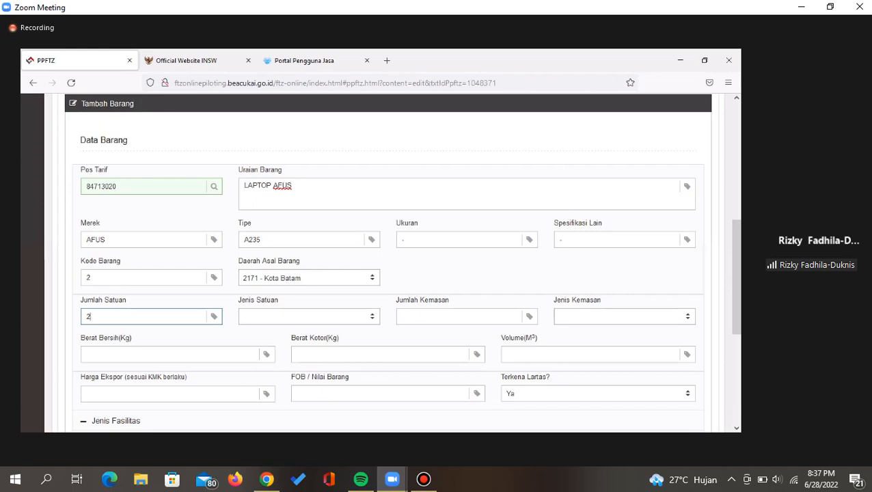
key("BackSpace")
type("50")
left_click(298, 320)
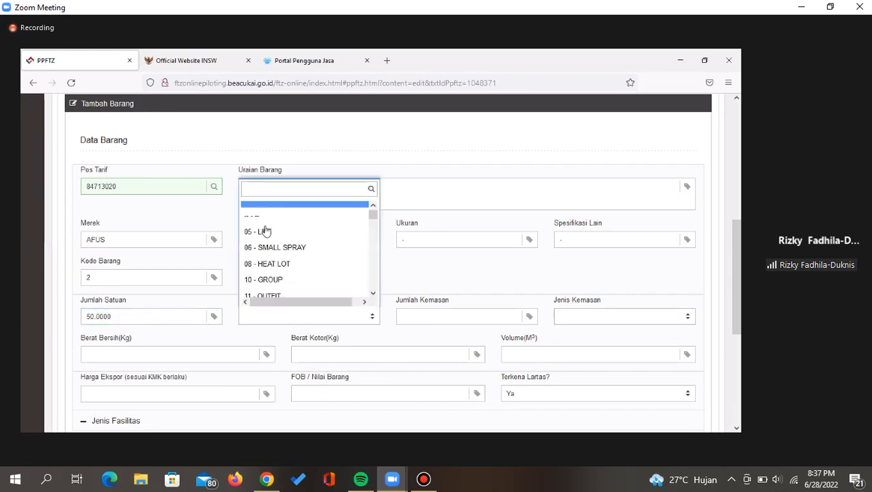
left_click(260, 204)
left_click(300, 317)
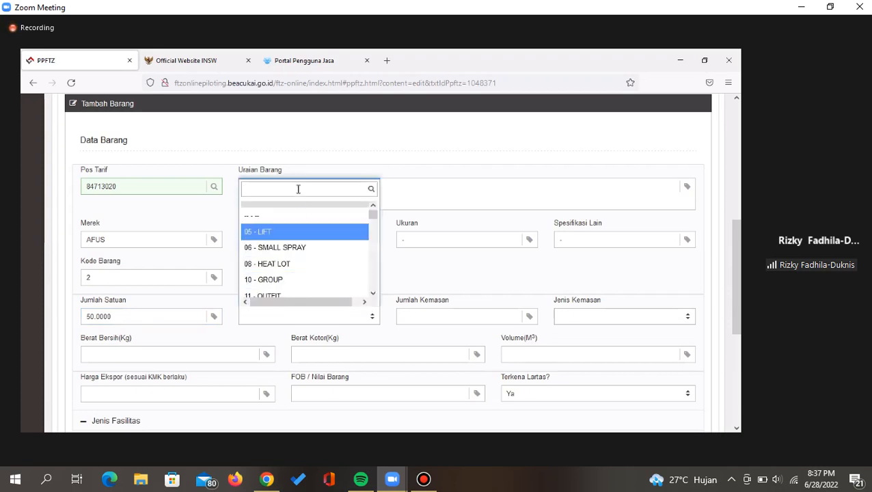
type("PCE")
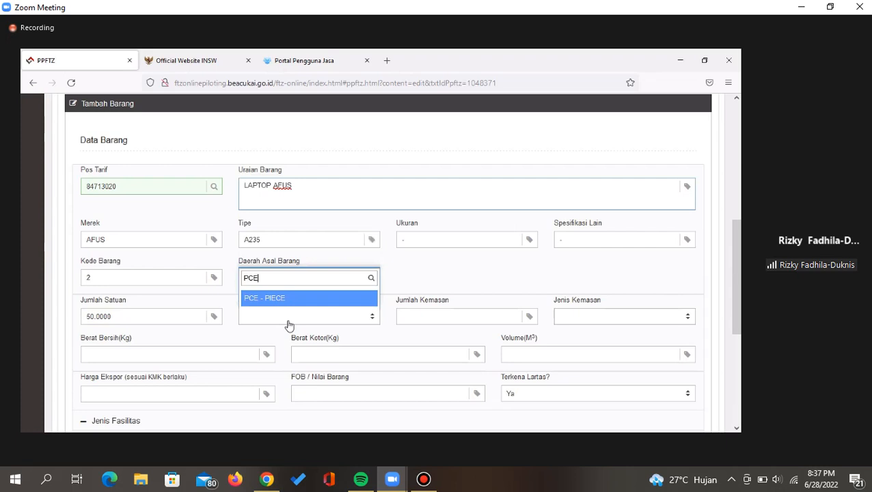
key("Tab")
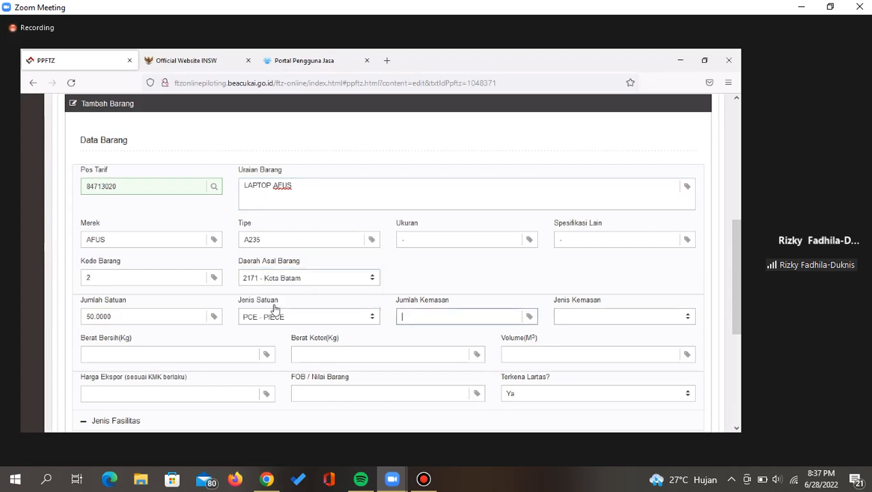
type("50")
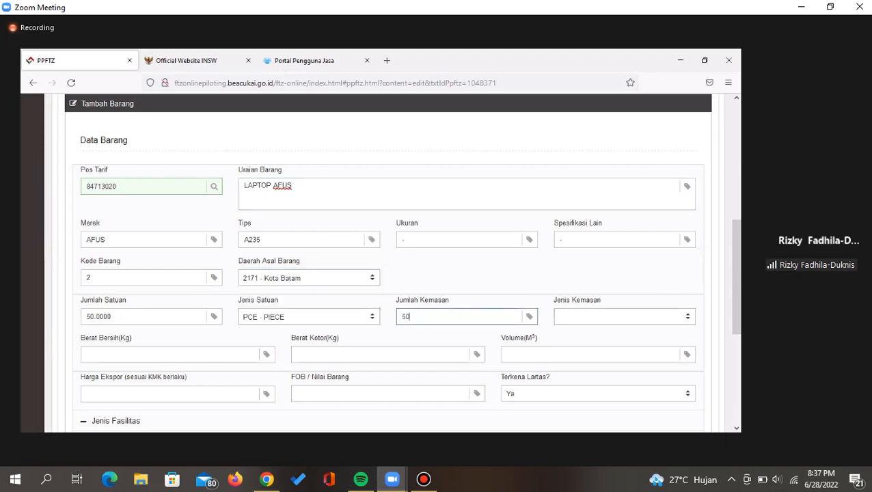
- Set packaging to 20 packages of 8A - PALLET, WOODEN
left_click(638, 317)
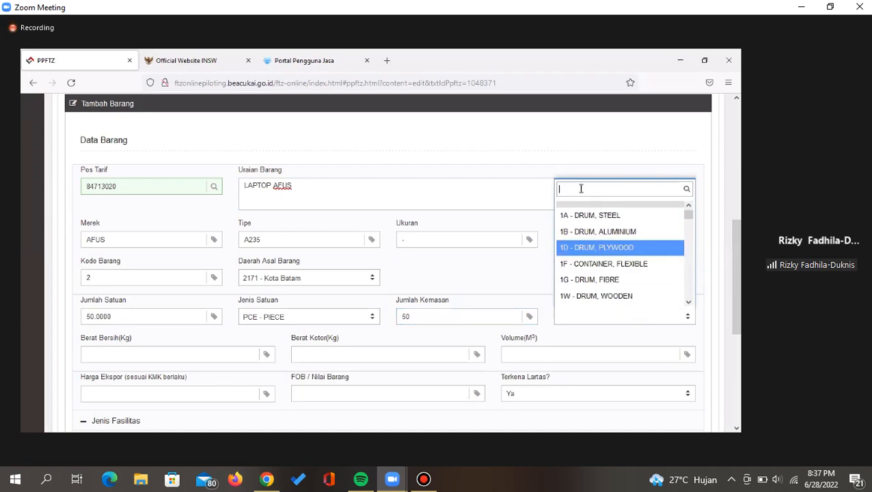
type("20P")
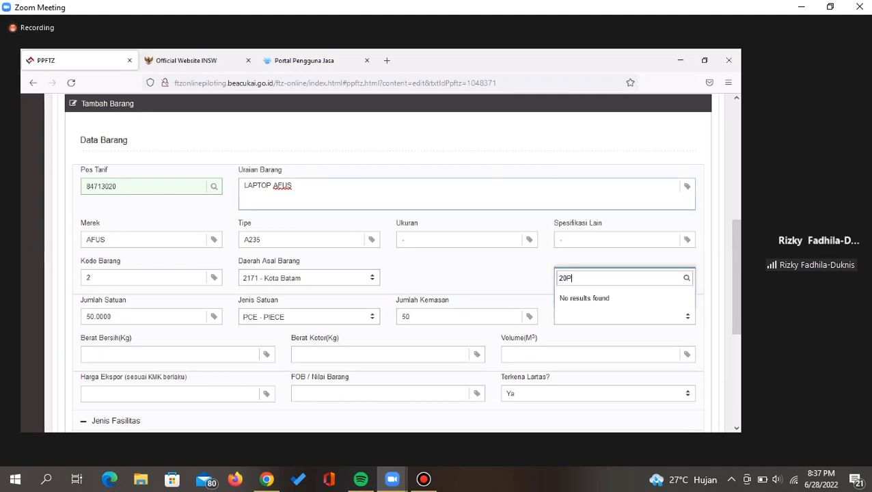
key("BackSpace")
key("BackSpace")
key("BackSpace")
type("PA")
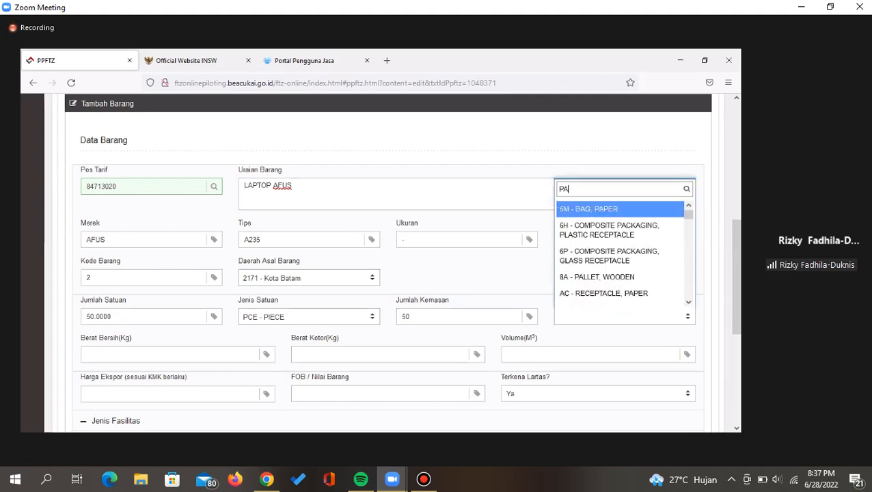
type("LLET")
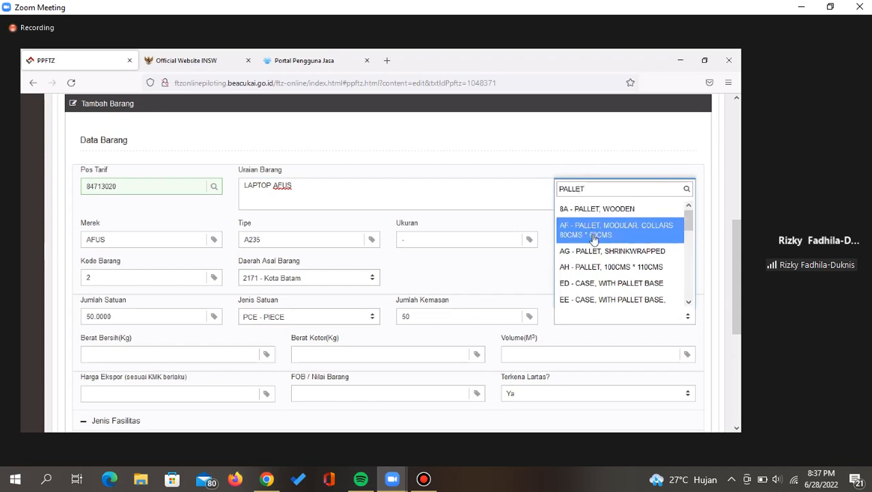
scroll(593, 236, "down", 2)
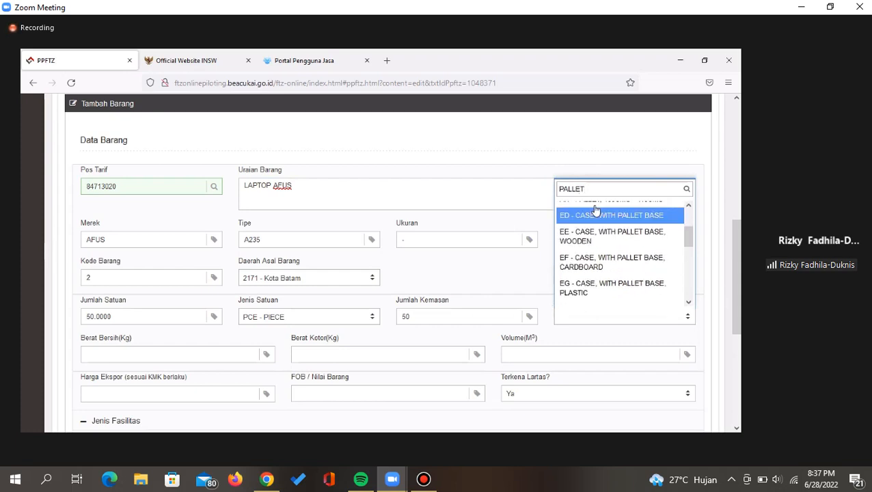
scroll(592, 236, "up", 2)
left_click(465, 315)
double_click(464, 315)
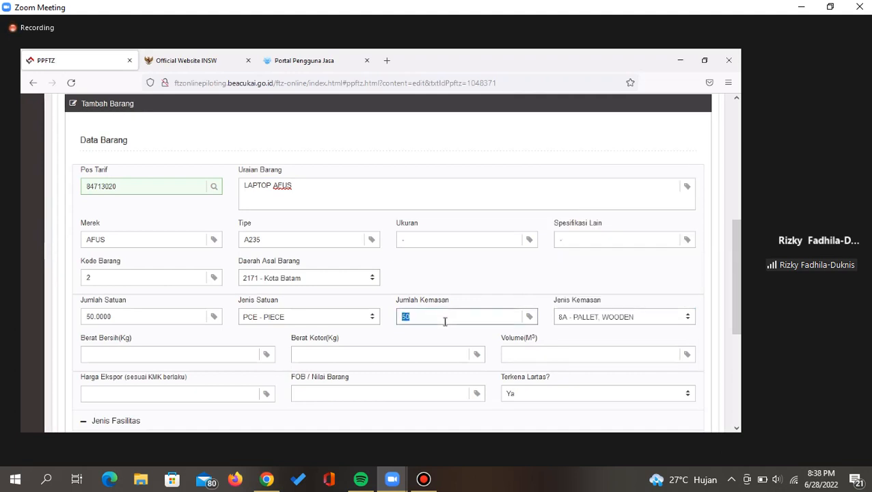
type("20")
scroll(192, 345, "down", 1)
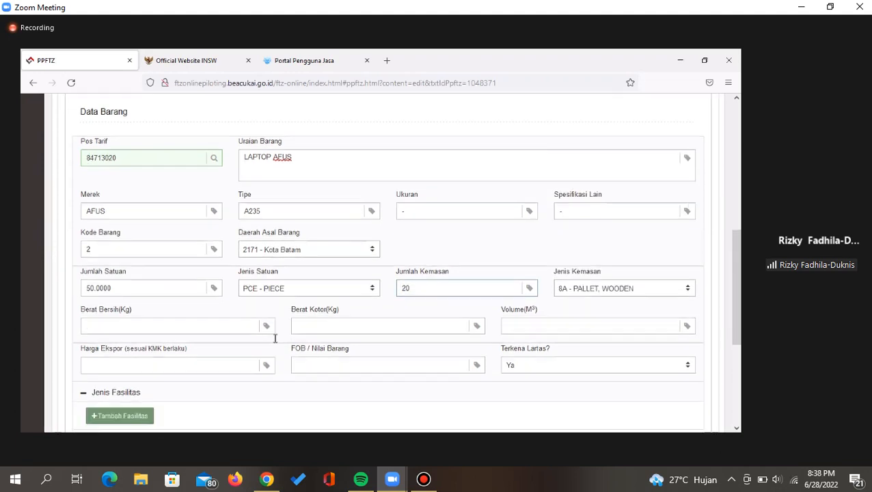
left_click(191, 332)
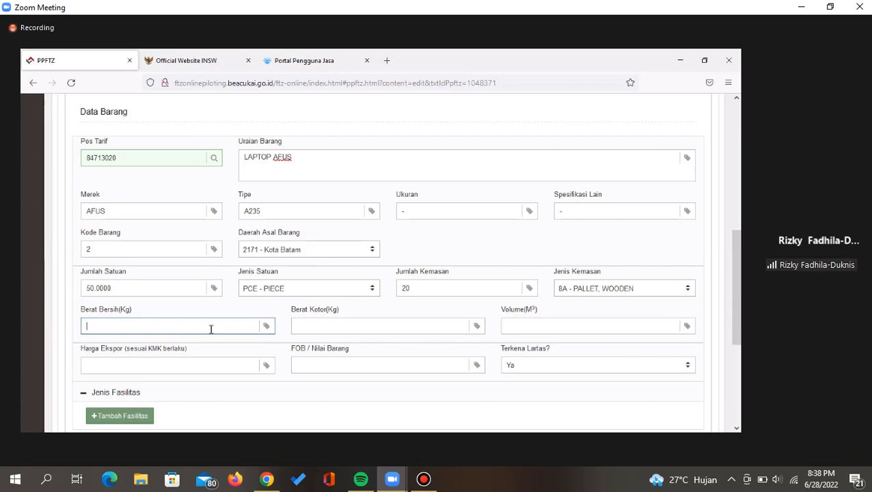
- Enter net and gross weight of 600 kg and a volume of 50 m³
type("600")
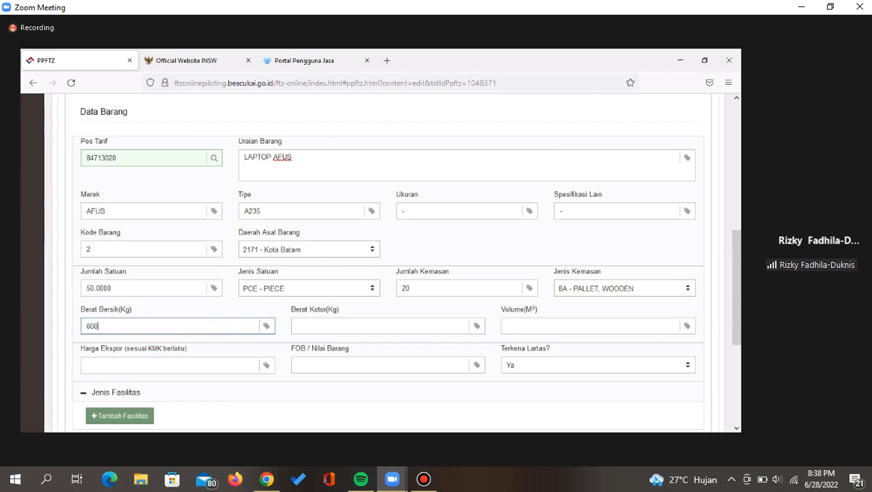
key("Tab")
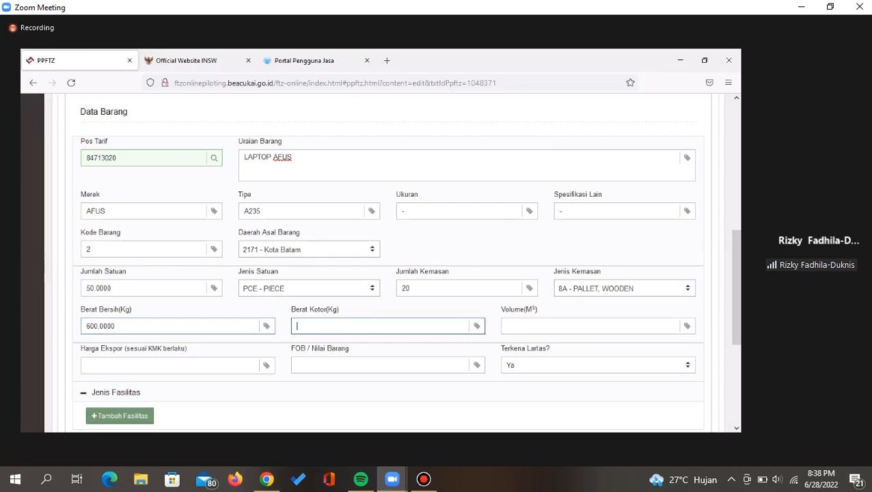
type("600")
key("Tab")
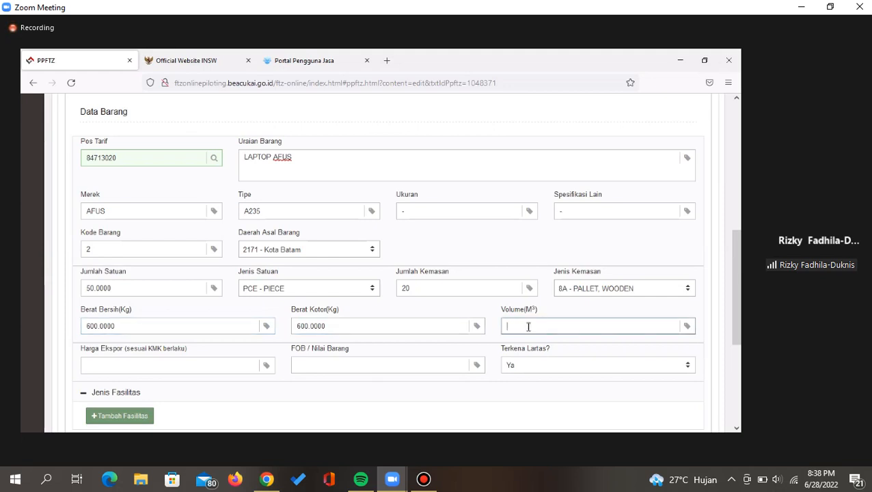
type("50")
key("Tab")
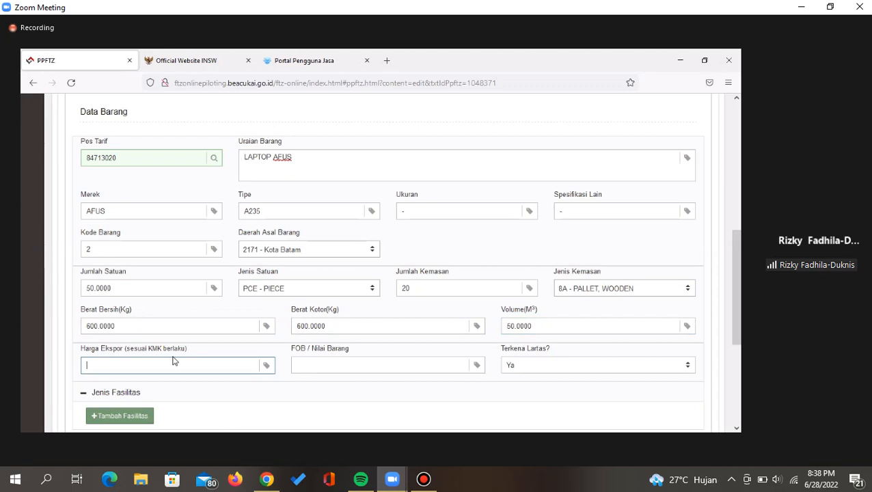
- Set both the export price and the FOB value to 400.00
type("400")
key("Tab")
type("499")
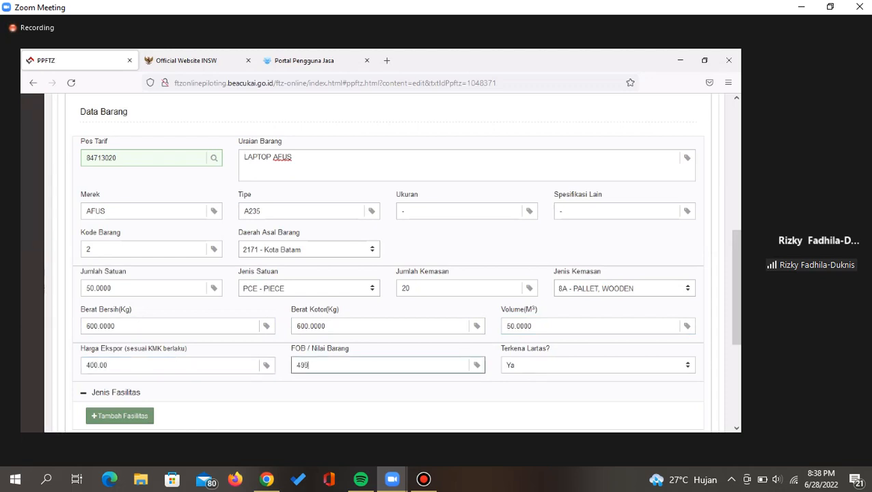
key("BackSpace")
key("BackSpace")
type("00.00")
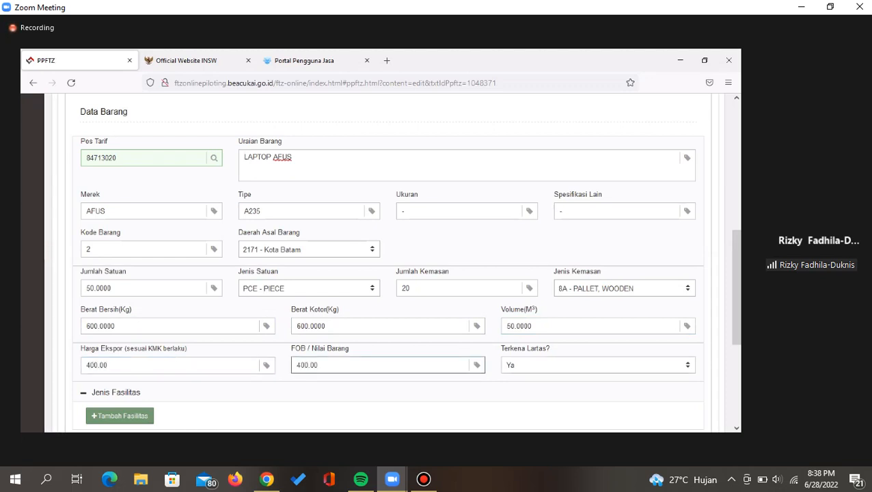
key("Tab")
scroll(518, 393, "down", 2)
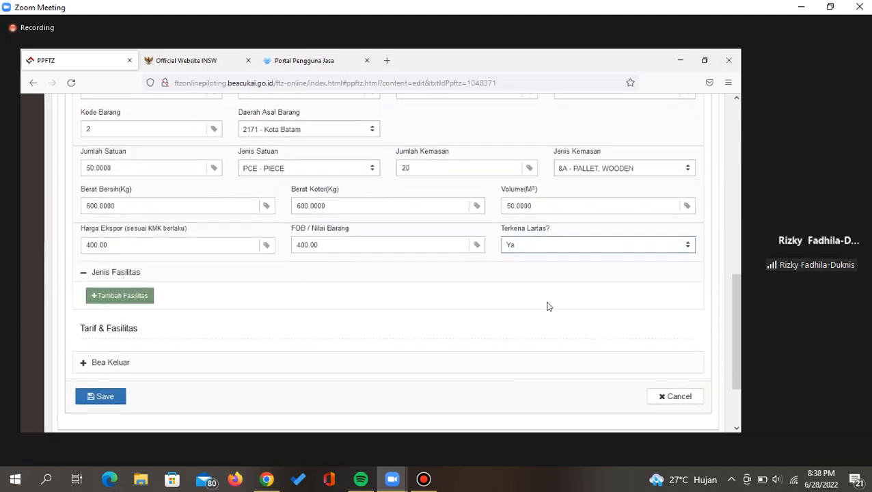
- Expand Bea Keluar and save LAPTOP AFUS as List Barang entry 2
left_click(179, 363)
scroll(161, 379, "down", 1)
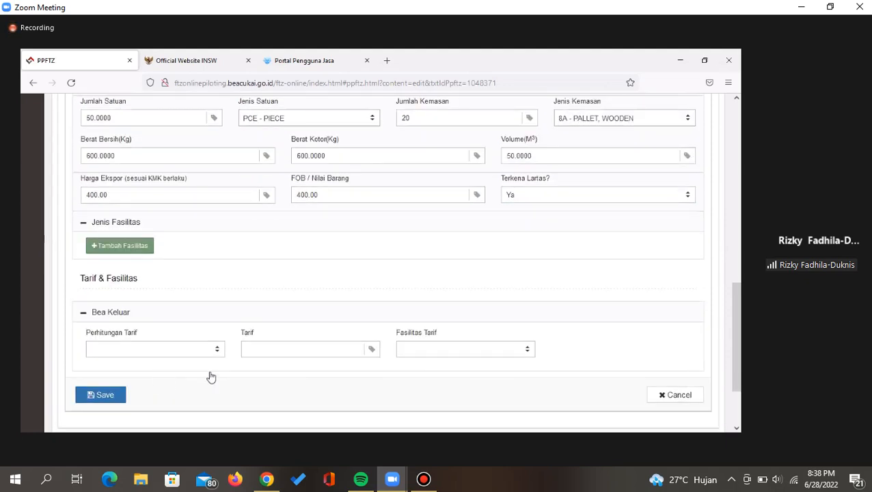
scroll(211, 377, "up", 3)
scroll(354, 204, "up", 4)
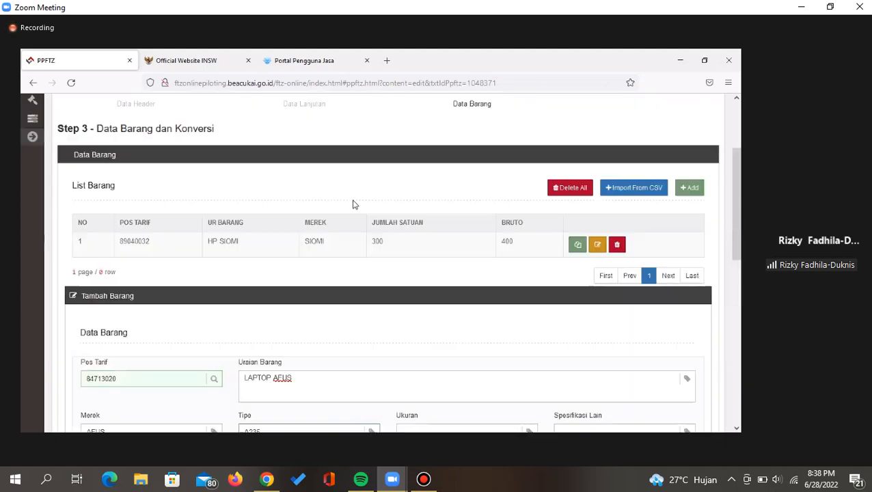
scroll(353, 204, "up", 3)
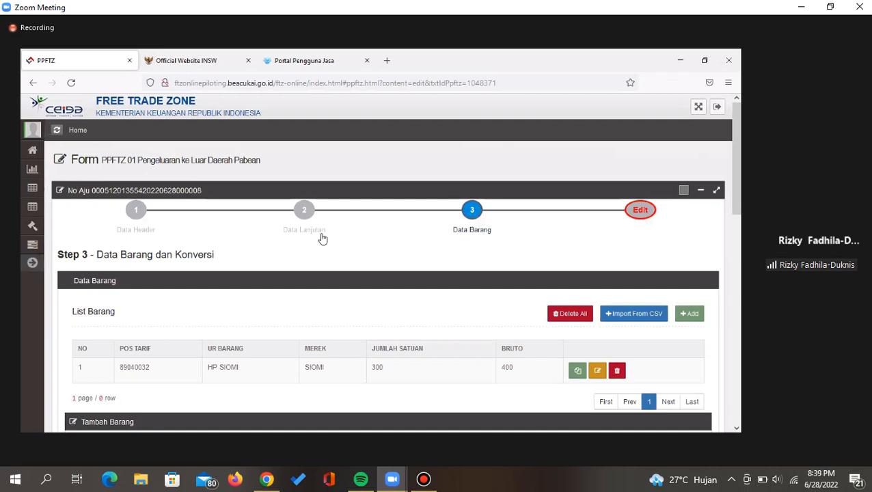
scroll(159, 208, "down", 10)
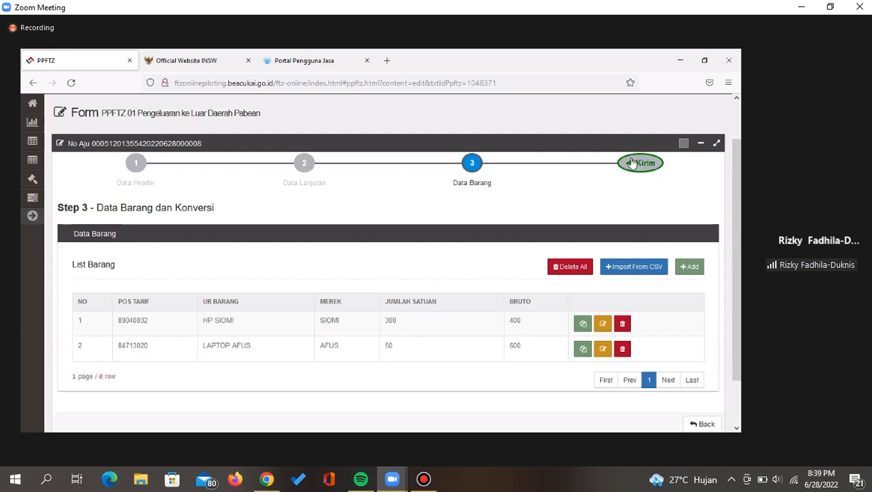
- Bring up the Kirim Dokumen dialog, then close it without sending
left_click(633, 163)
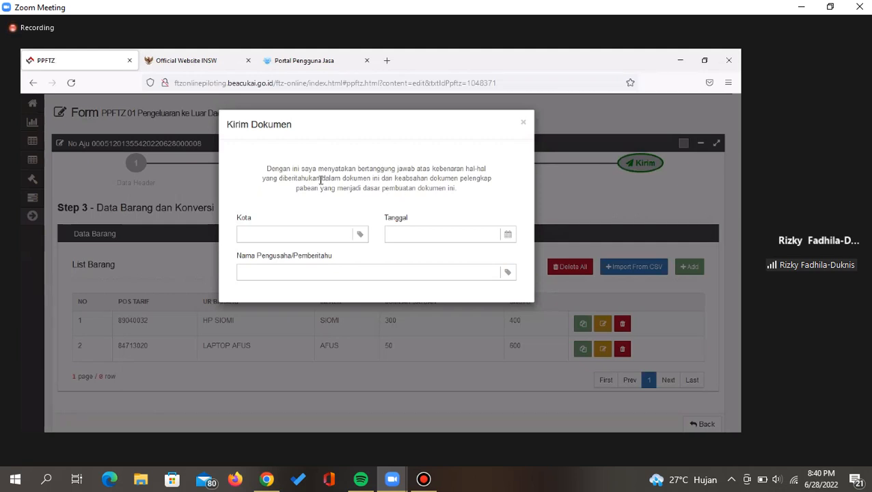
left_click(523, 126)
- Read the Zoom chat question asking why 300 pc shows as 300.0000
scroll(538, 215, "down", 1)
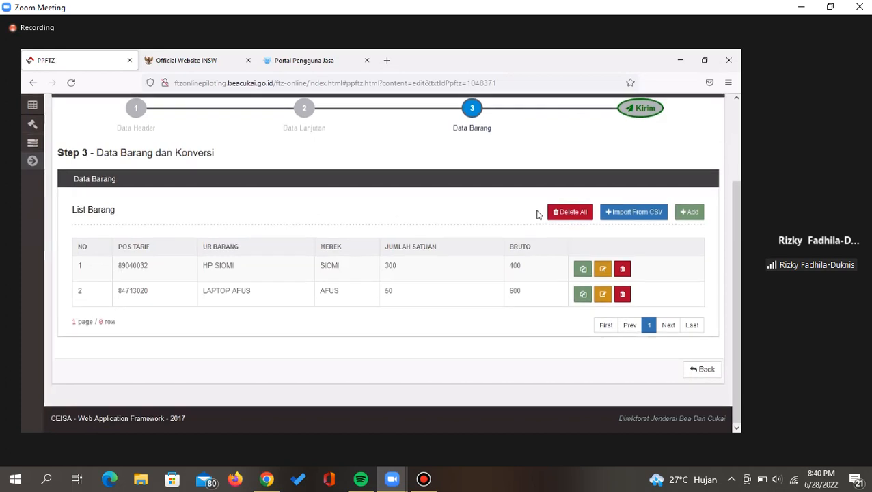
scroll(538, 216, "up", 2)
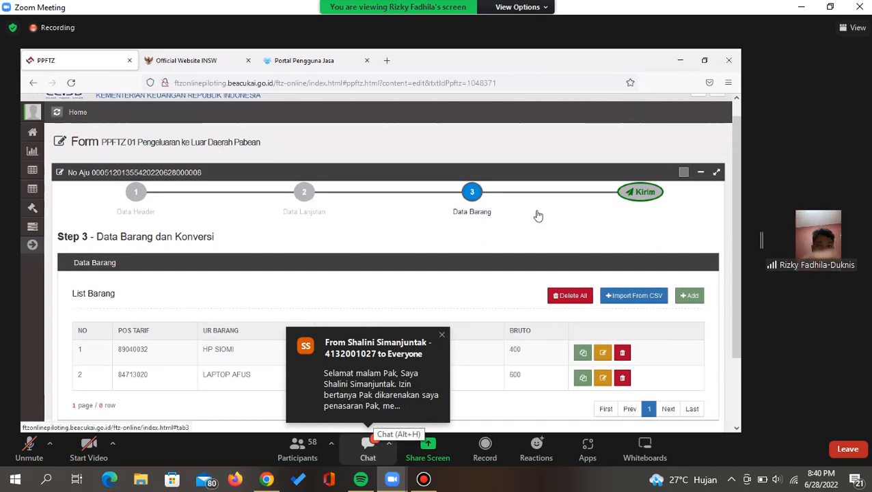
left_click(369, 445)
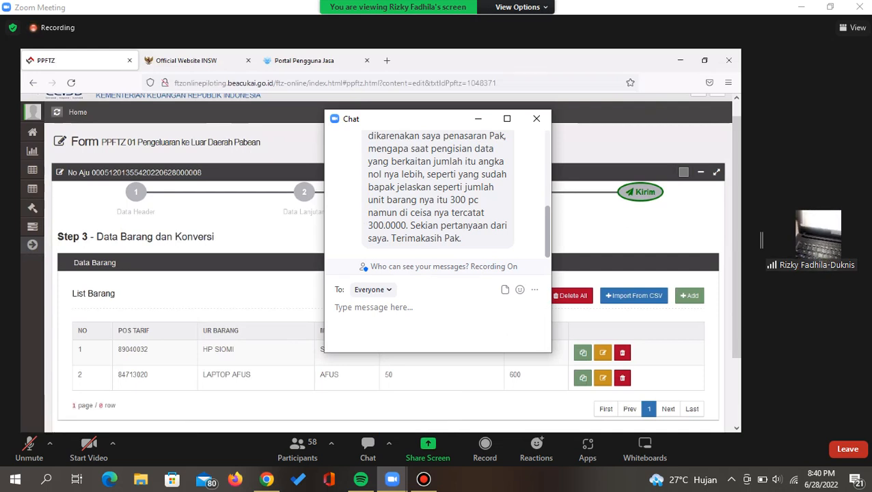
scroll(437, 198, "up", 1)
scroll(437, 195, "down", 1)
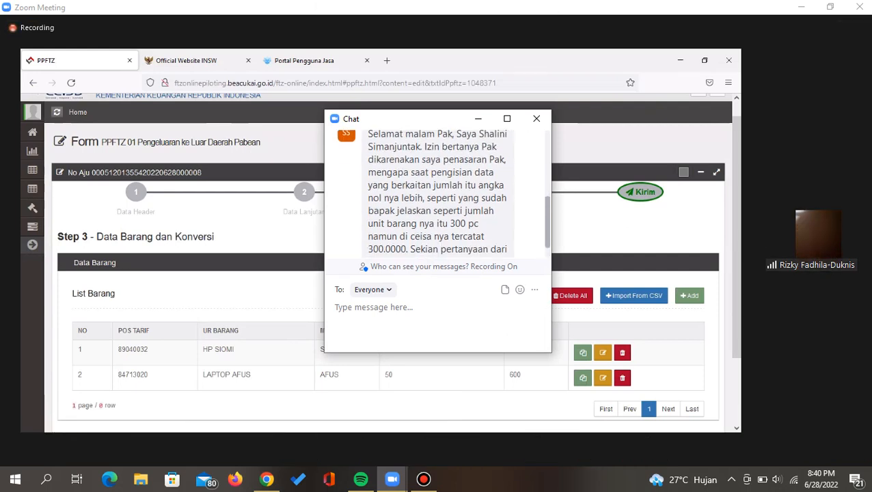
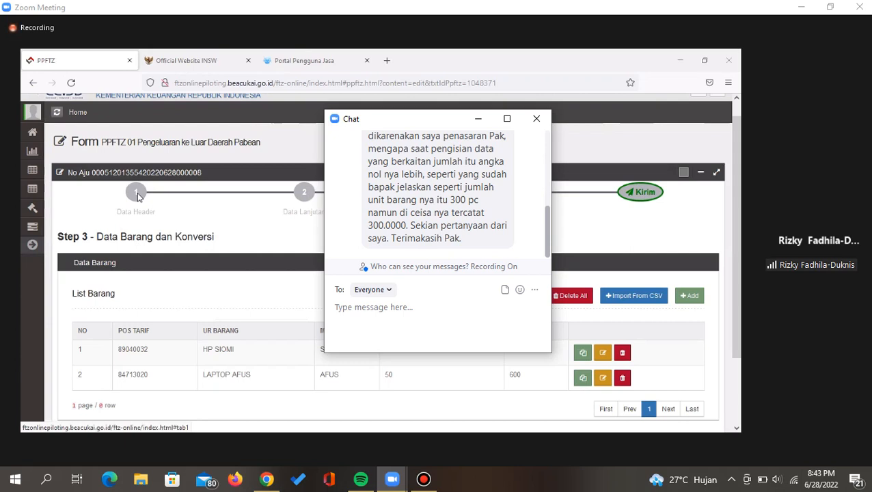
- Jump back from the HP SIOMI / LAPTOP AFUS goods list to Step 1, Data Header
left_click(137, 195)
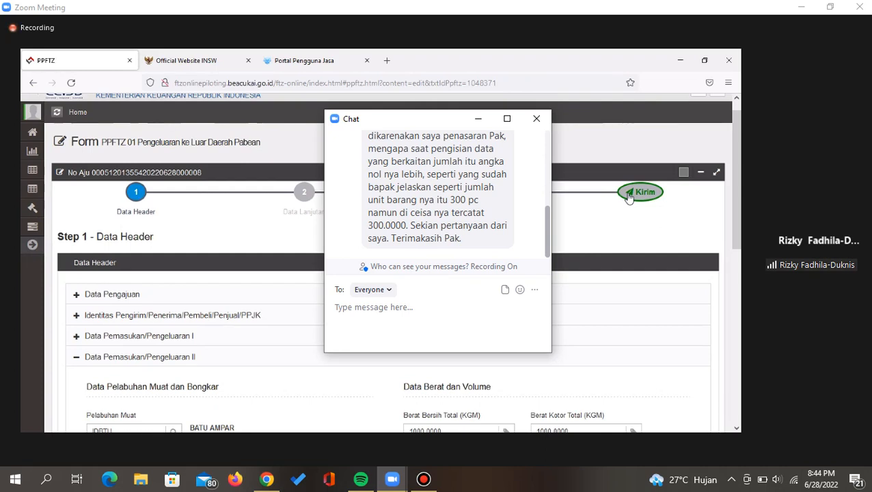
scroll(630, 198, "down", 1)
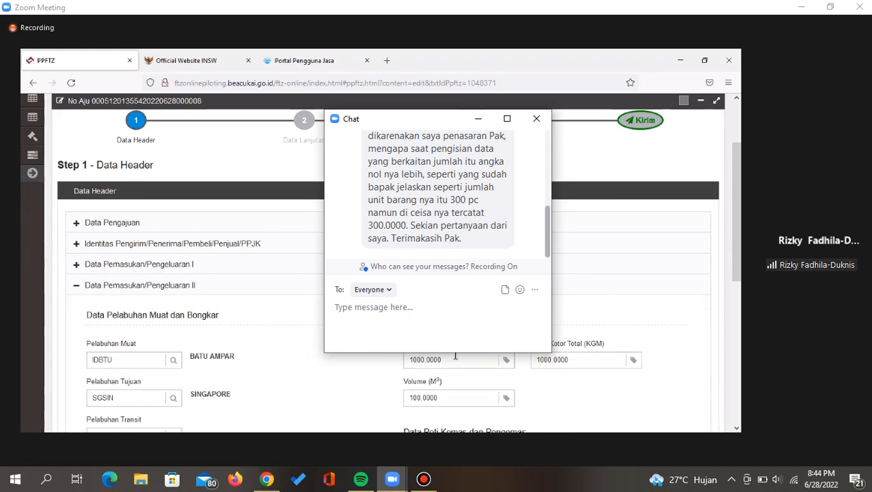
scroll(456, 356, "down", 1)
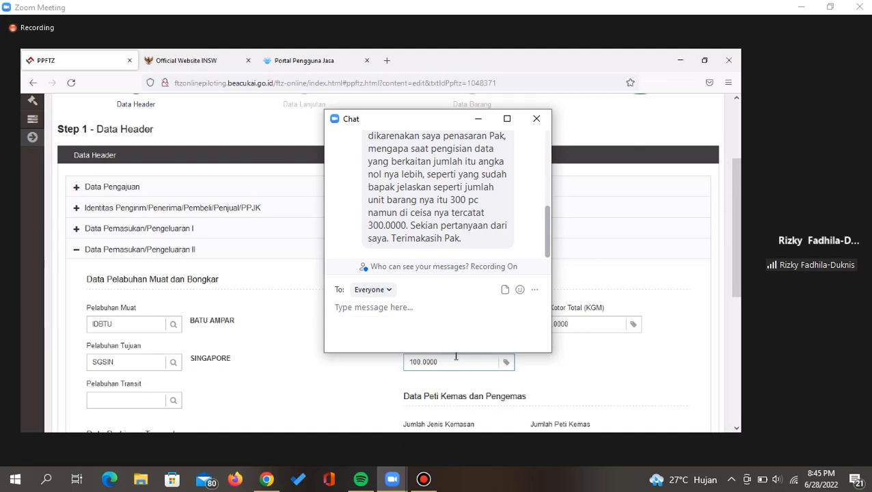
- Search 1000.00 on the INSW website, then return to the PPFTZ Data Header form
left_click(166, 56)
left_click(259, 83)
type("1000.00")
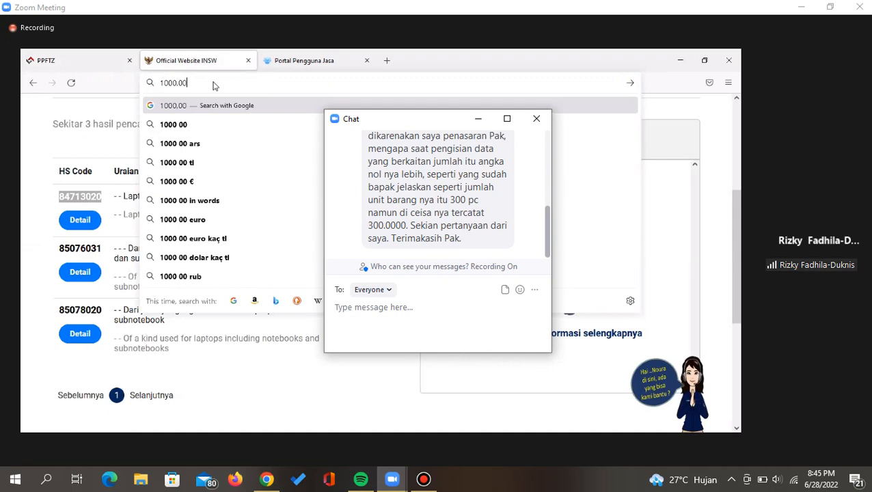
left_click(75, 60)
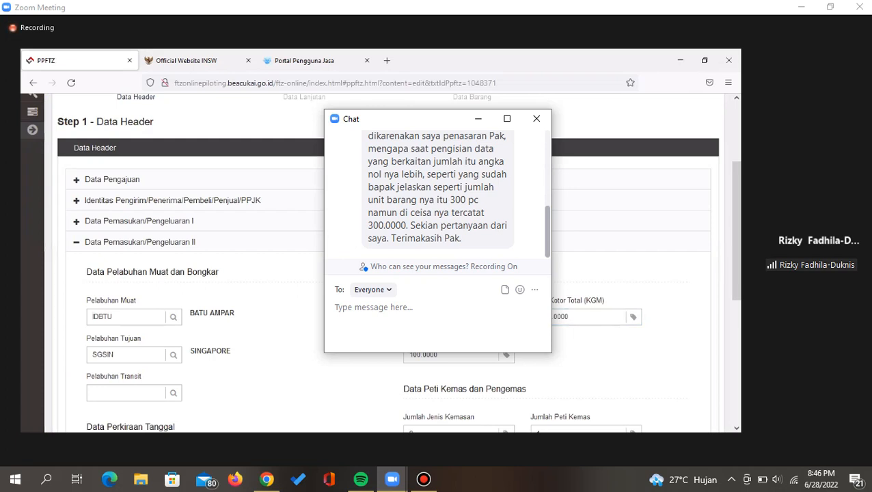
- Highlight the 100.0000 value in the Kotor Total (KGM) field
left_click(593, 318)
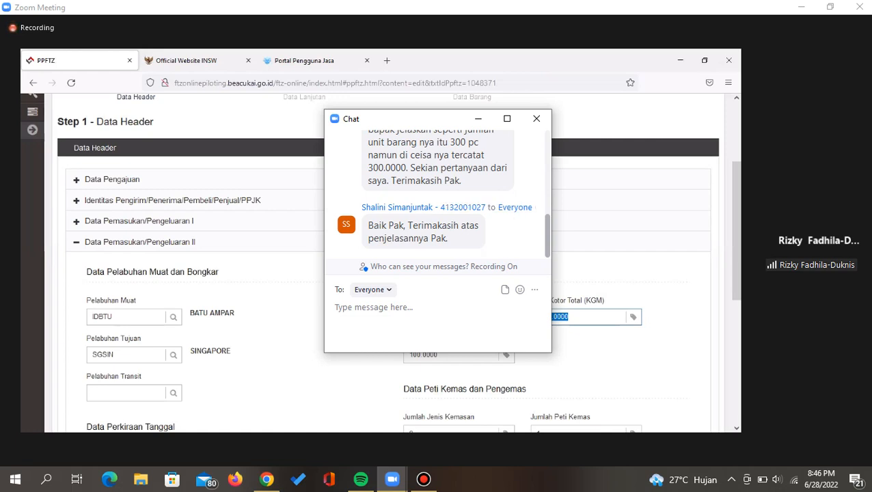
- Reply 'belum pak' to Everyone in the Zoom meeting chat
type("belum pak")
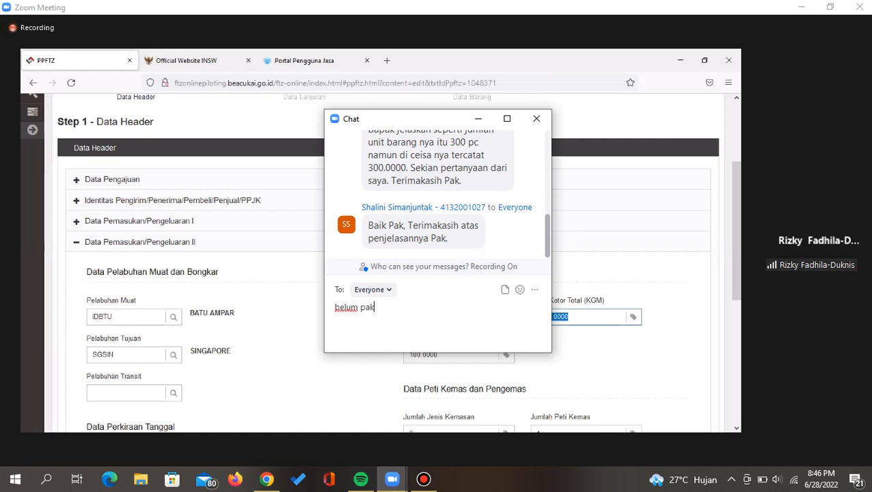
key("Return")
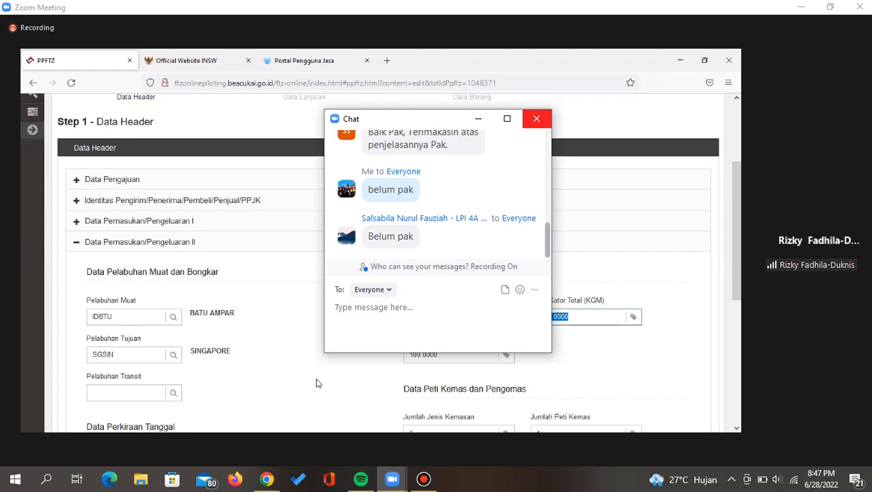
scroll(316, 384, "up", 3)
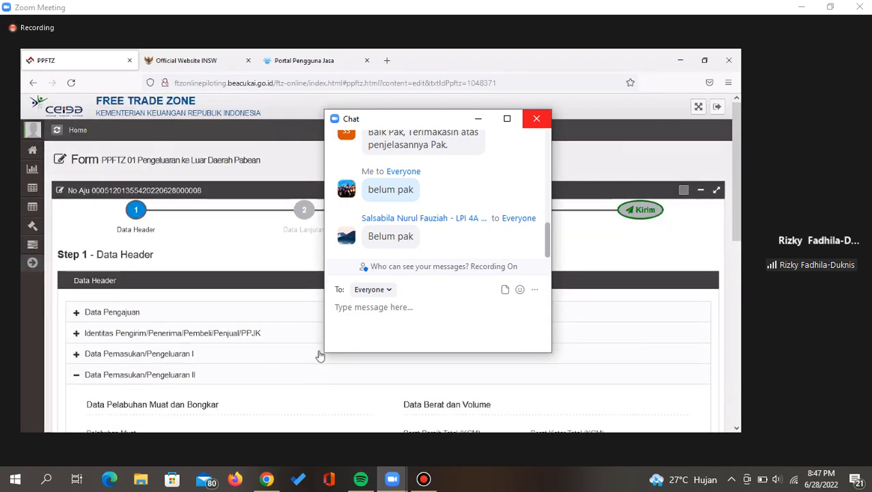
scroll(318, 354, "down", 2)
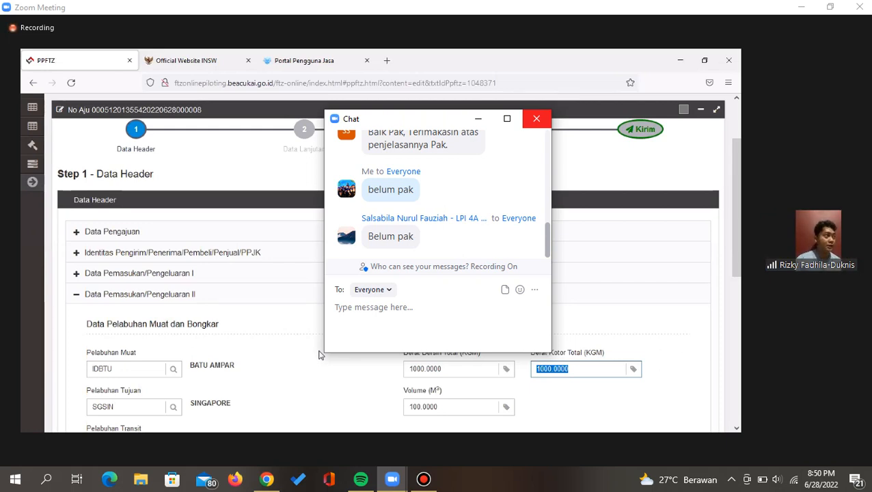
- Close the Zoom meeting chat window and reveal the browser's menu bar
left_click(536, 119)
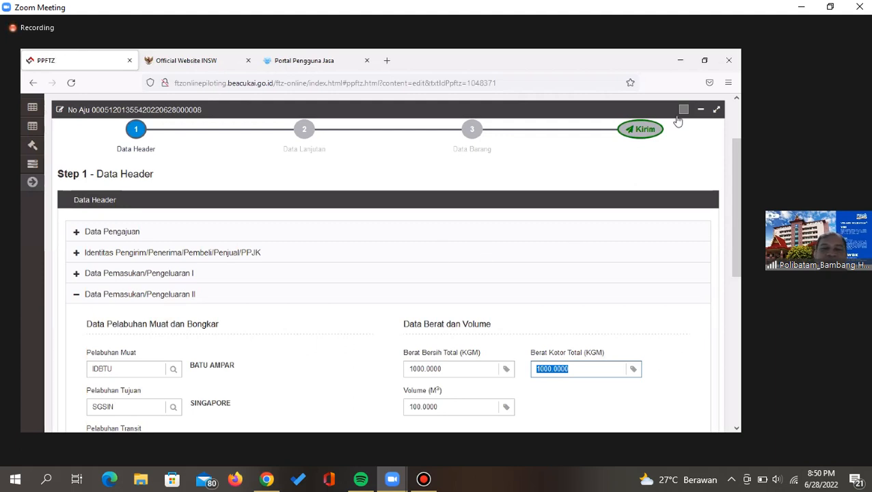
key("alt")
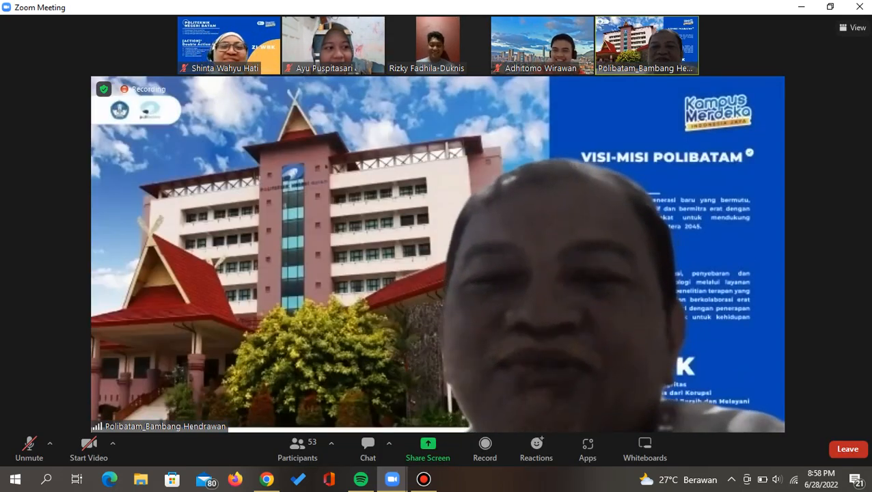
- Check the Bandicam recorder, hide it, and later bring its controls back up
left_click(424, 479)
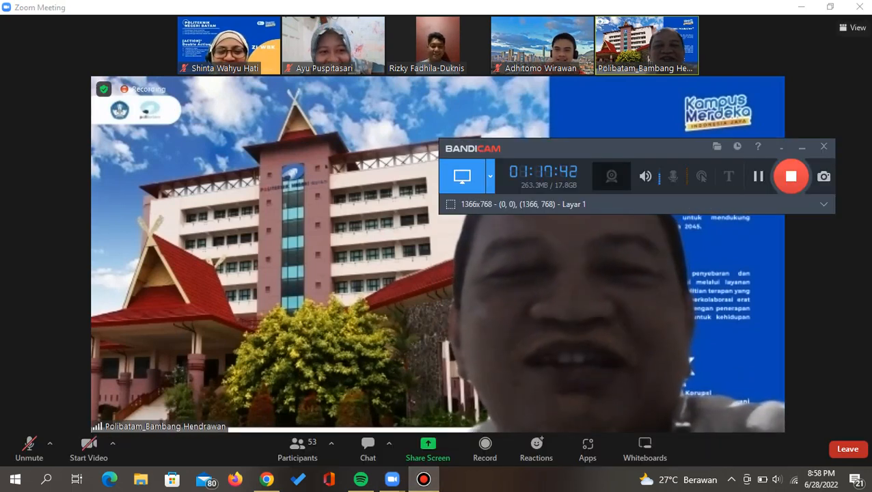
left_click(802, 147)
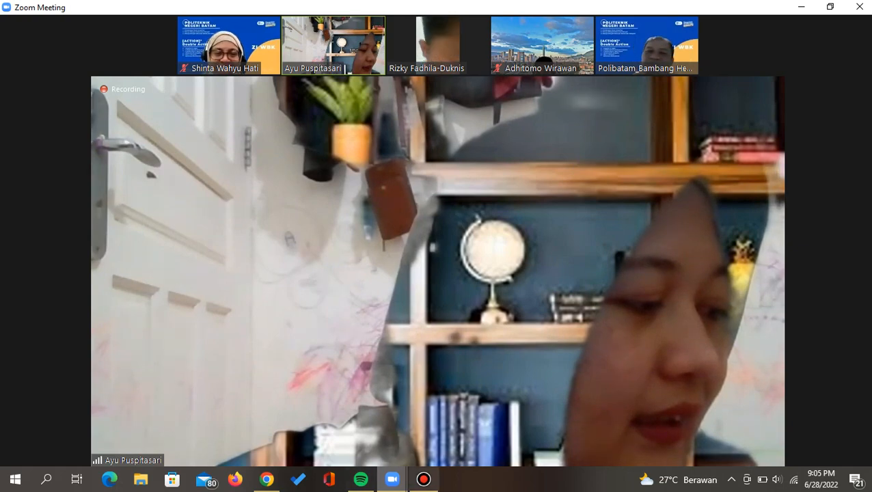
left_click(424, 480)
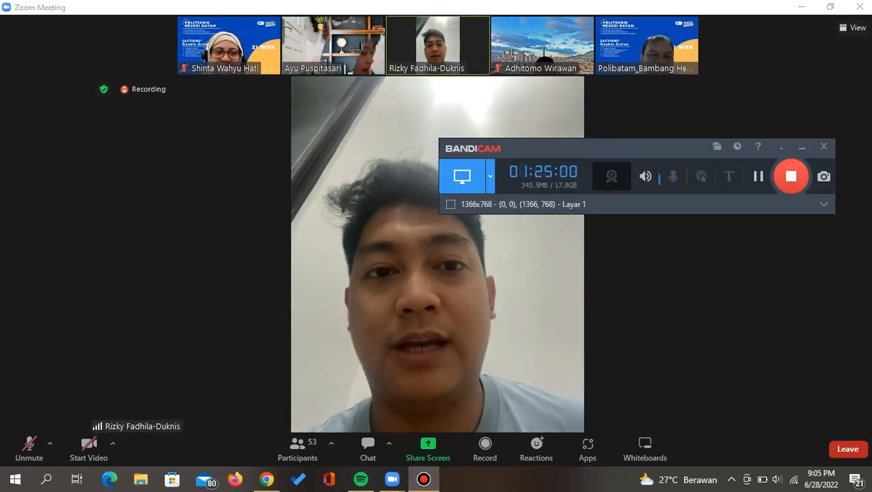